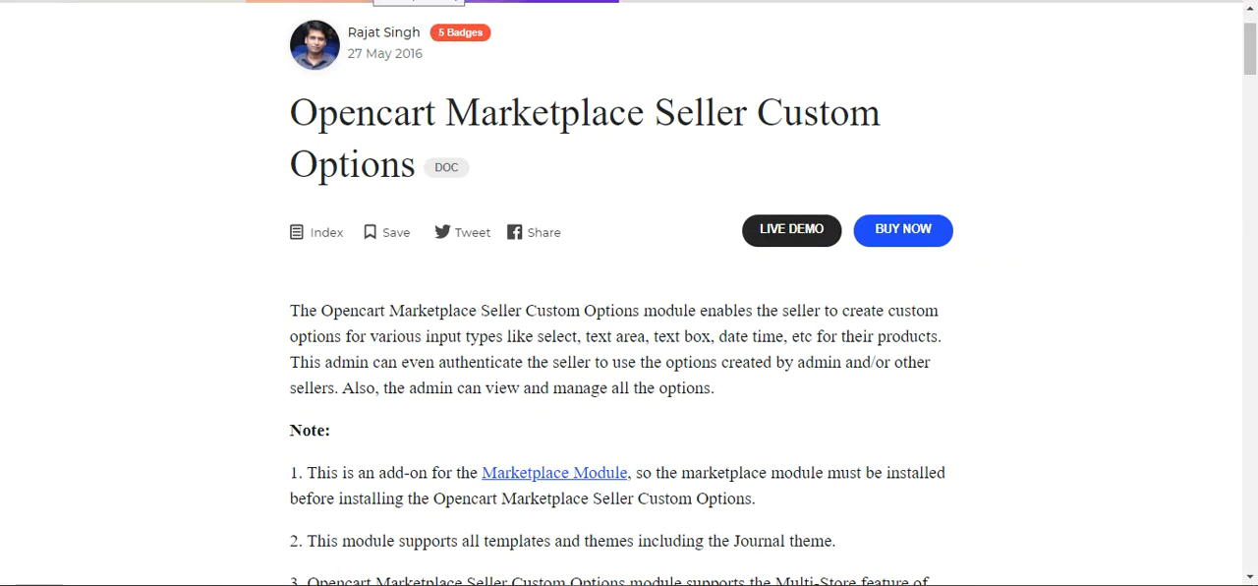
Step: Log in to the demo store as a returning customer with the prefilled demo account
scroll(618, 386, "up", 1)
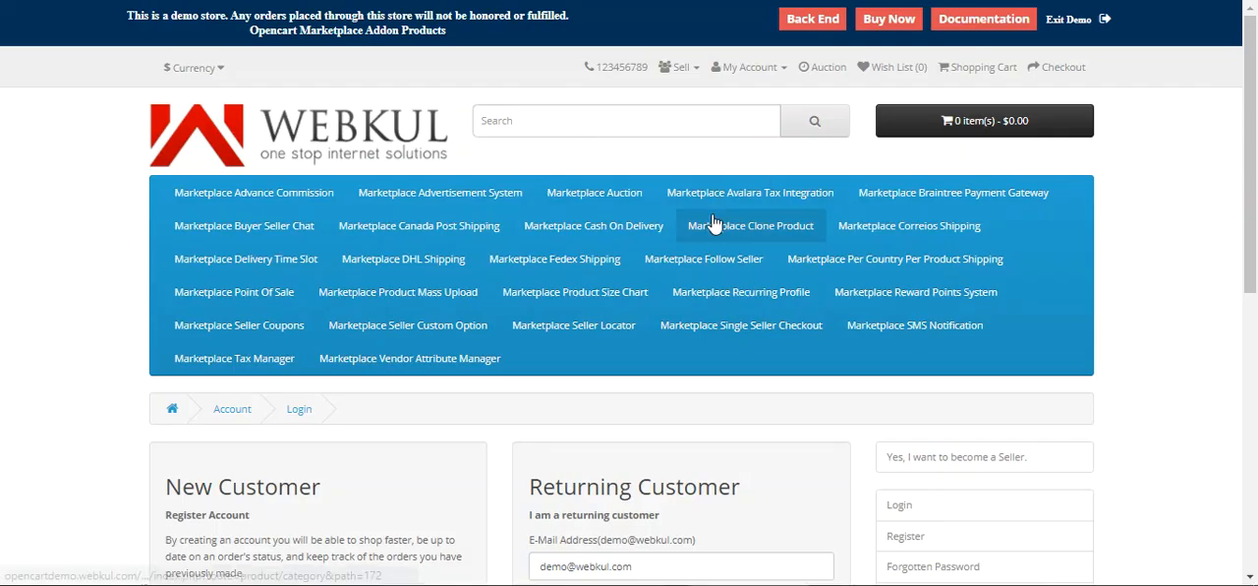
scroll(1256, 108, "down", 3)
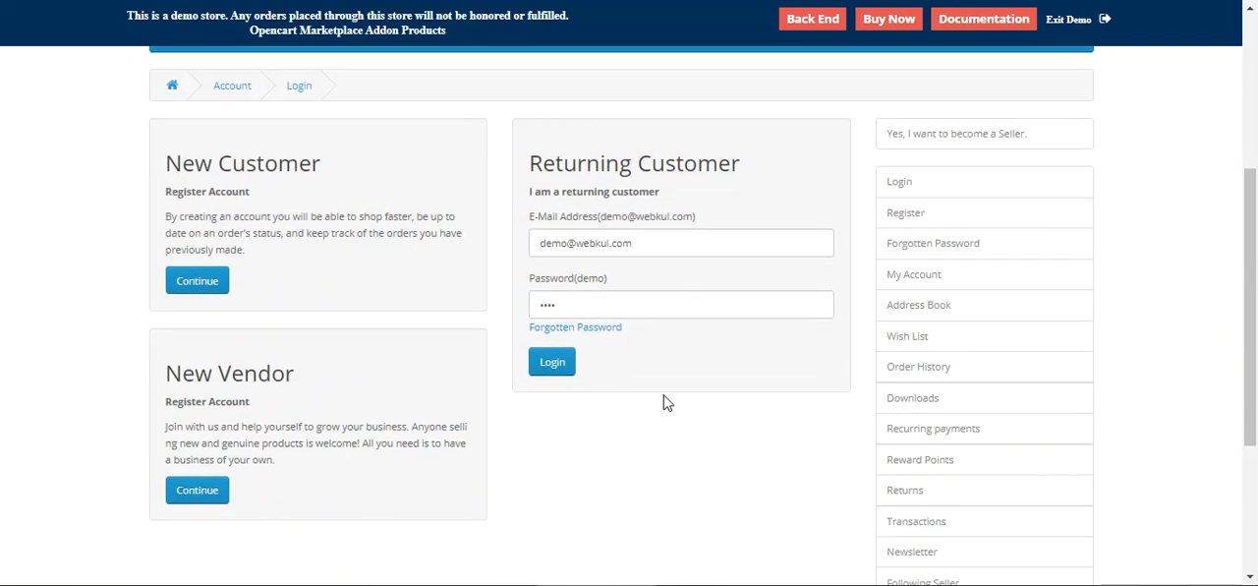
left_click(554, 370)
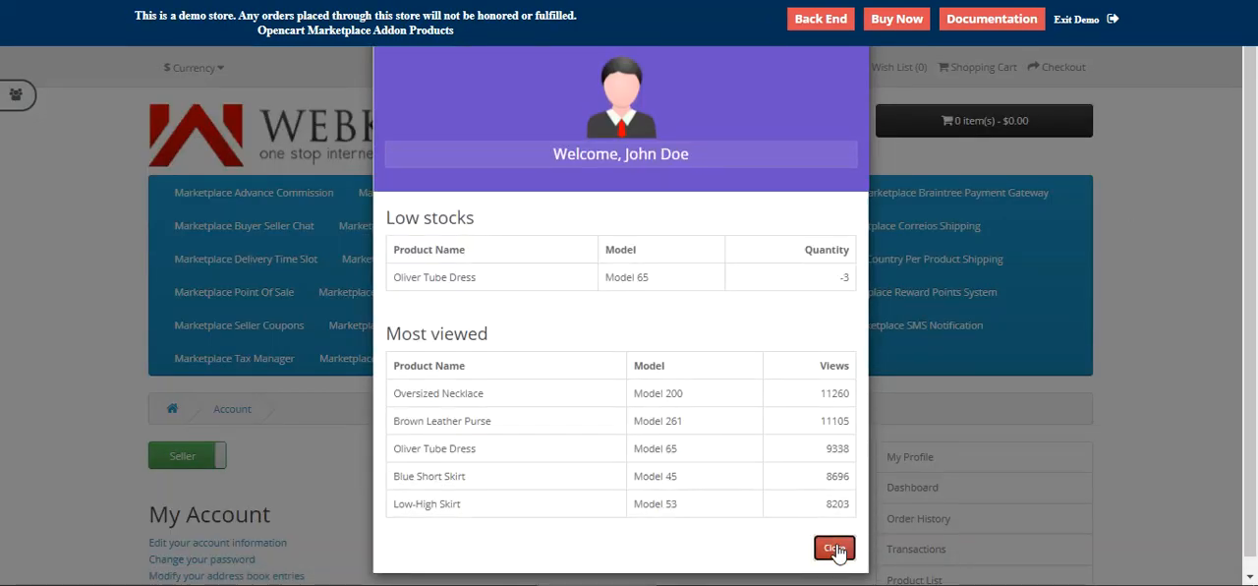
Step: Open the Black Leather Jacket product page
left_click(834, 549)
left_click_drag(1247, 109, 1252, 86)
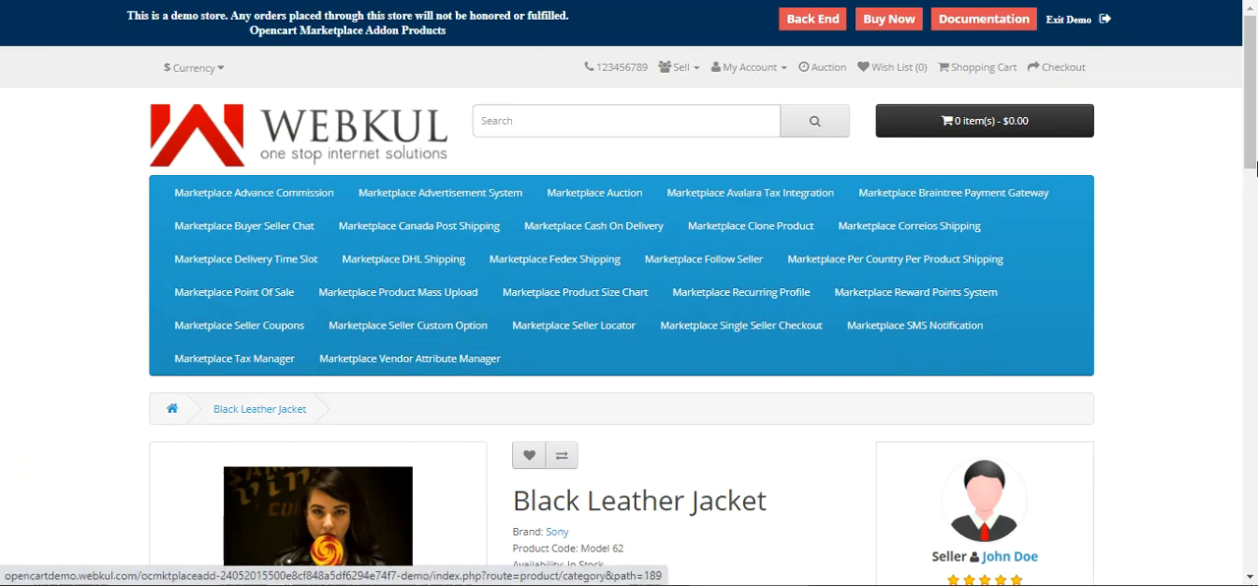
Step: Choose Dark Gray as the jacket's Color option and add it to the cart
scroll(528, 260, "down", 3)
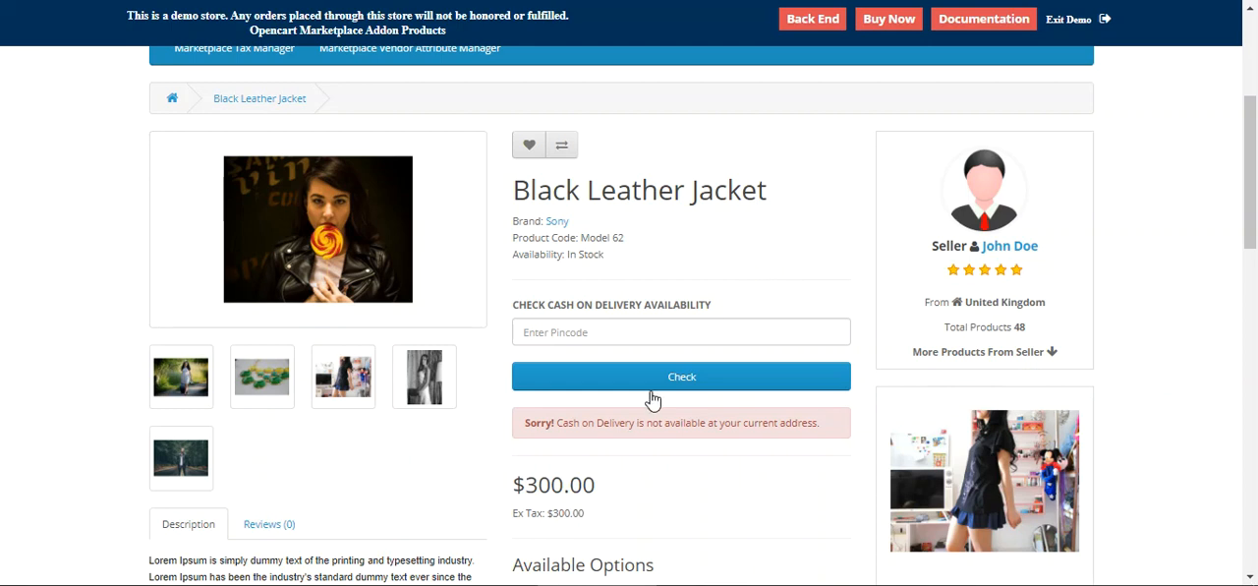
scroll(711, 329, "down", 3)
scroll(1255, 258, "down", 1)
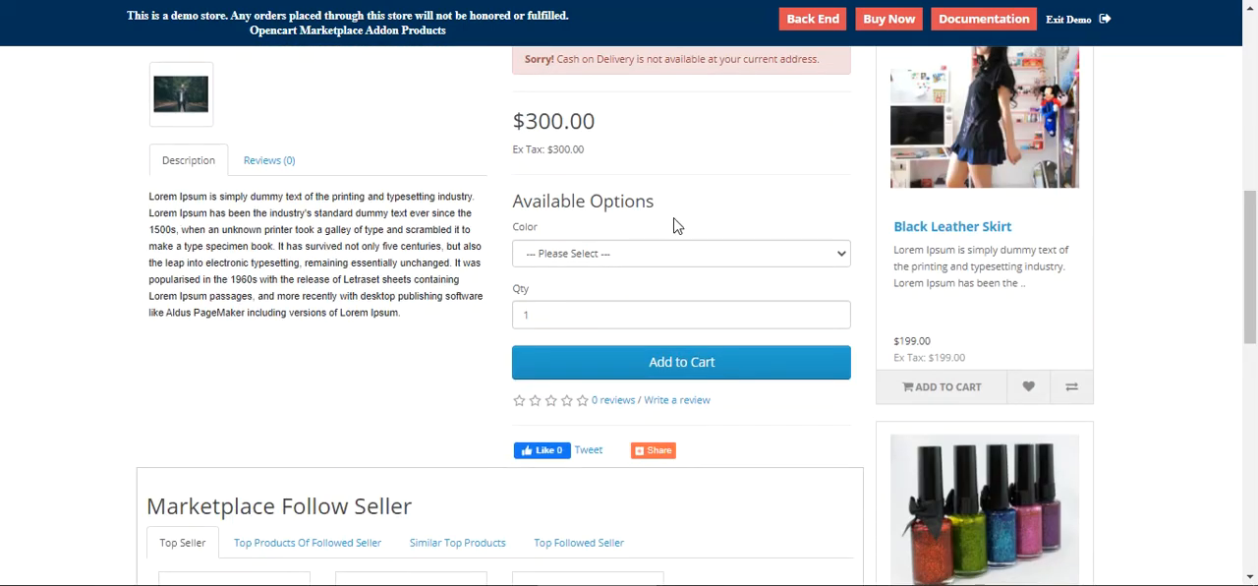
left_click(590, 253)
left_click(521, 235)
double_click(544, 231)
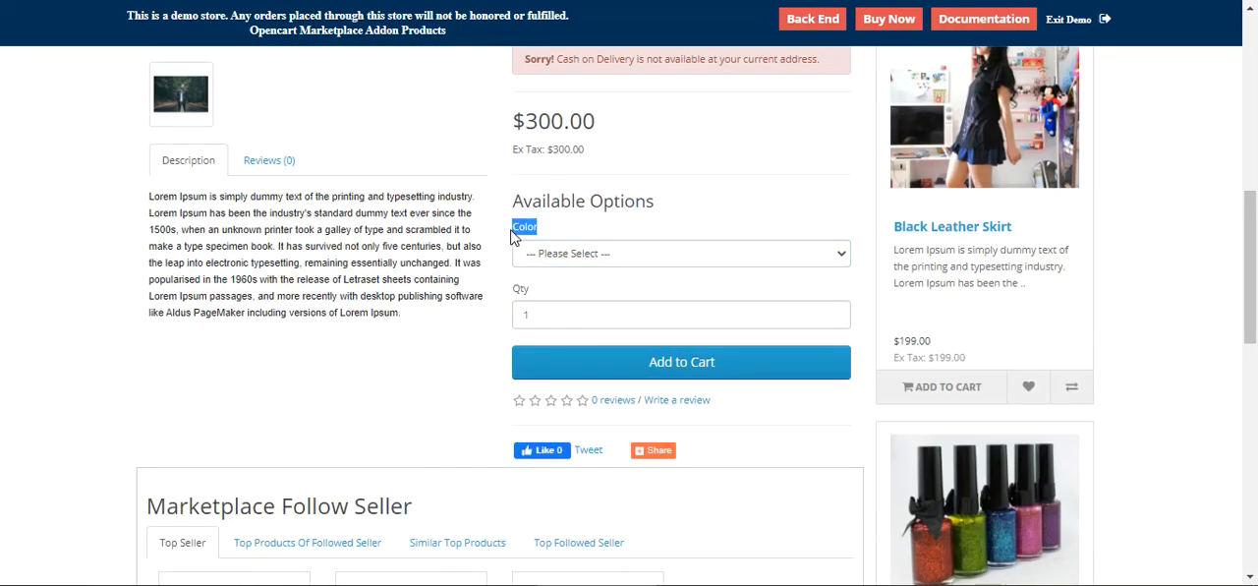
left_click(619, 253)
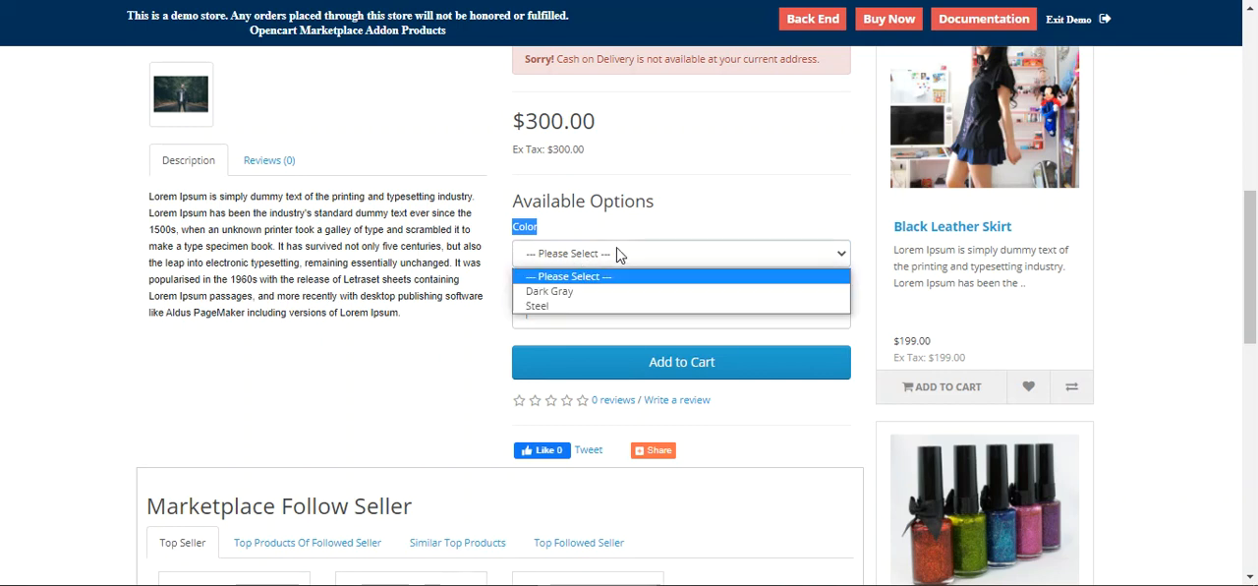
left_click(591, 296)
left_click(688, 366)
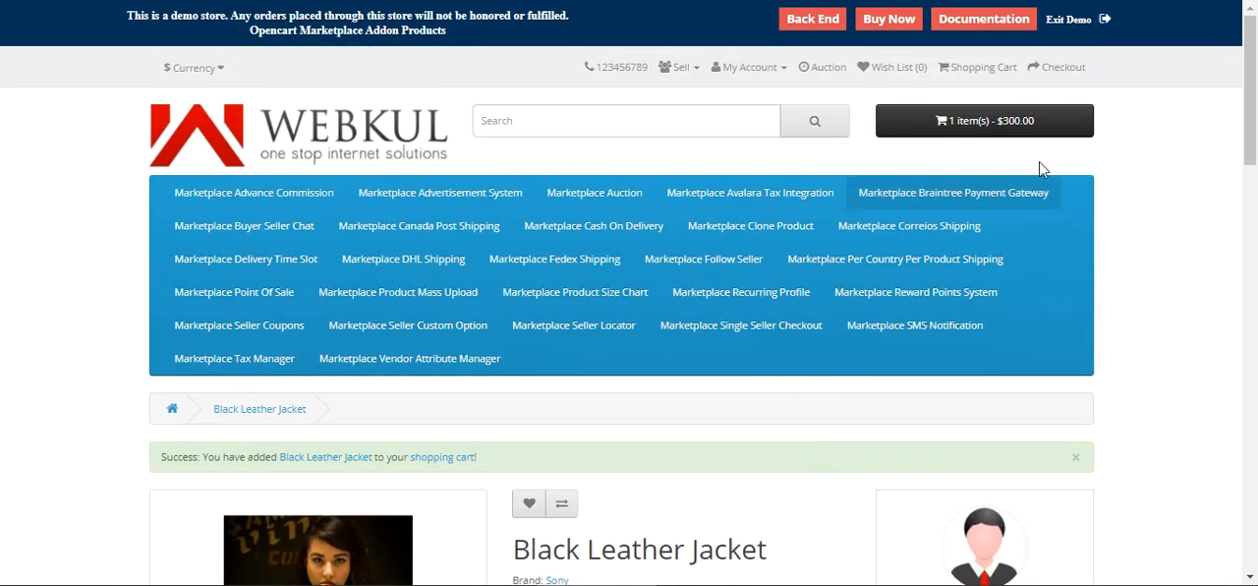
Step: Open the mini cart to review the jacket's chosen color, then proceed to checkout
left_click(1022, 126)
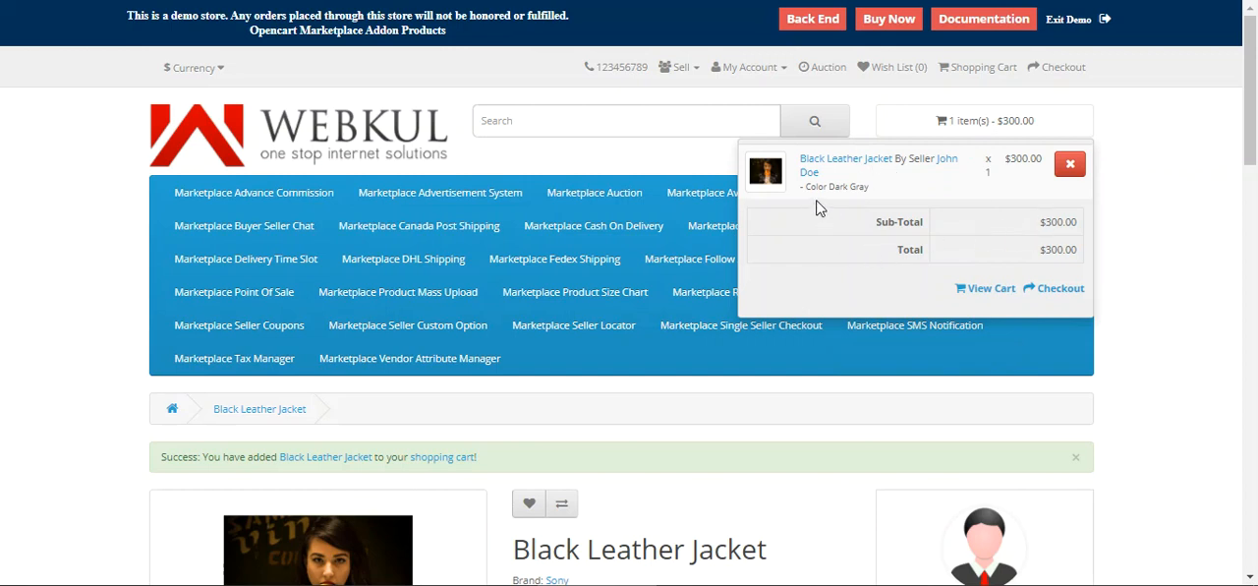
left_click_drag(804, 187, 879, 202)
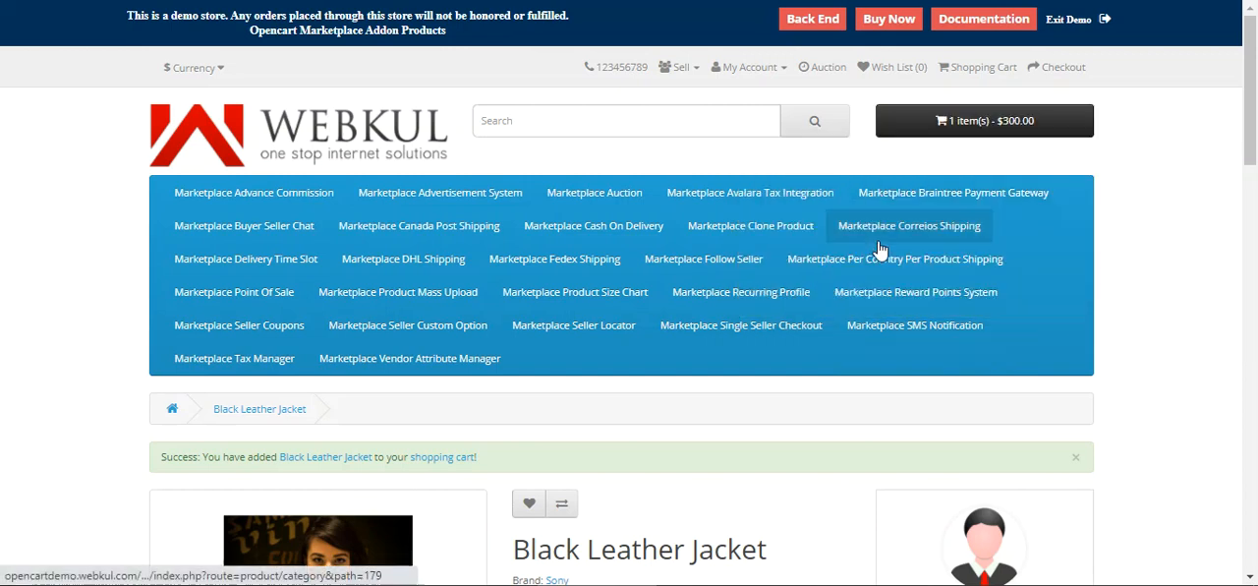
left_click(1032, 127)
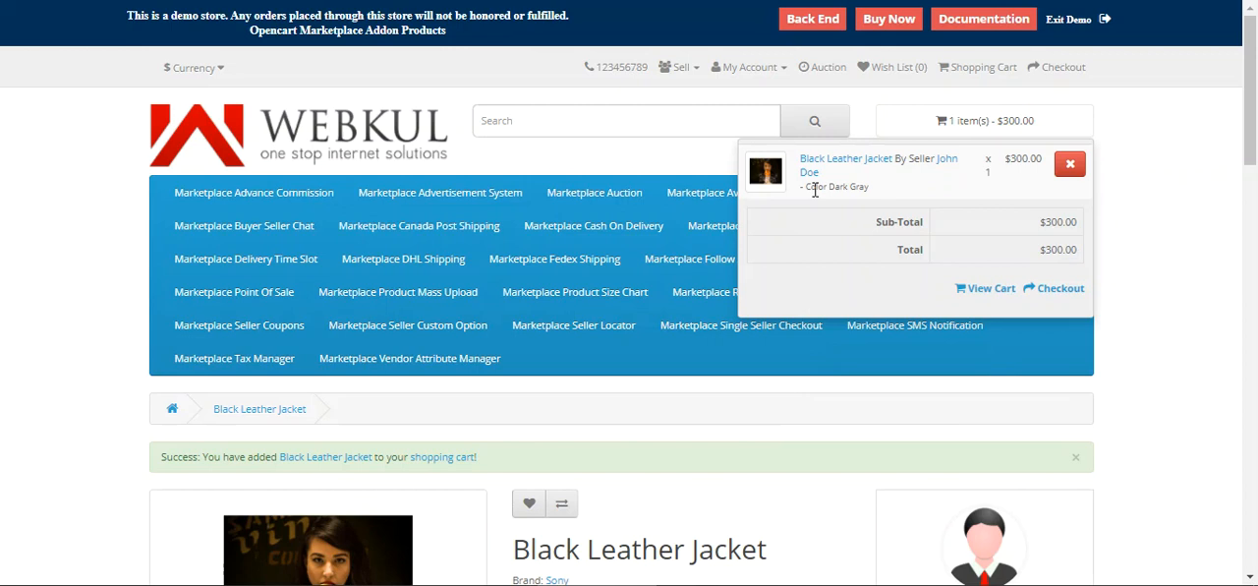
left_click_drag(808, 187, 863, 197)
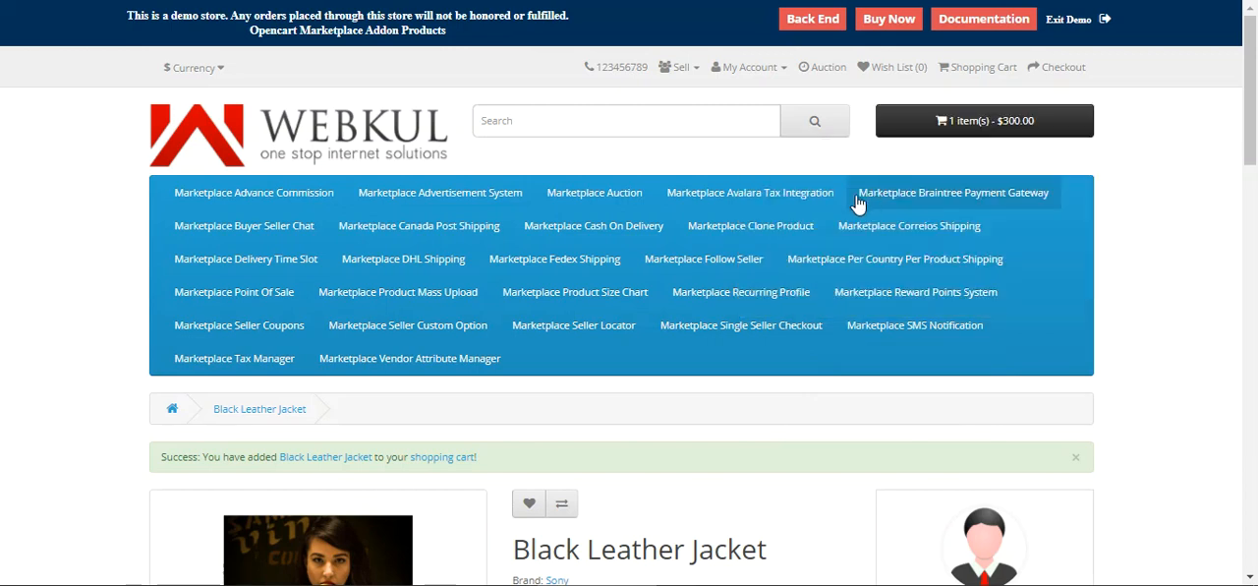
left_click(1032, 123)
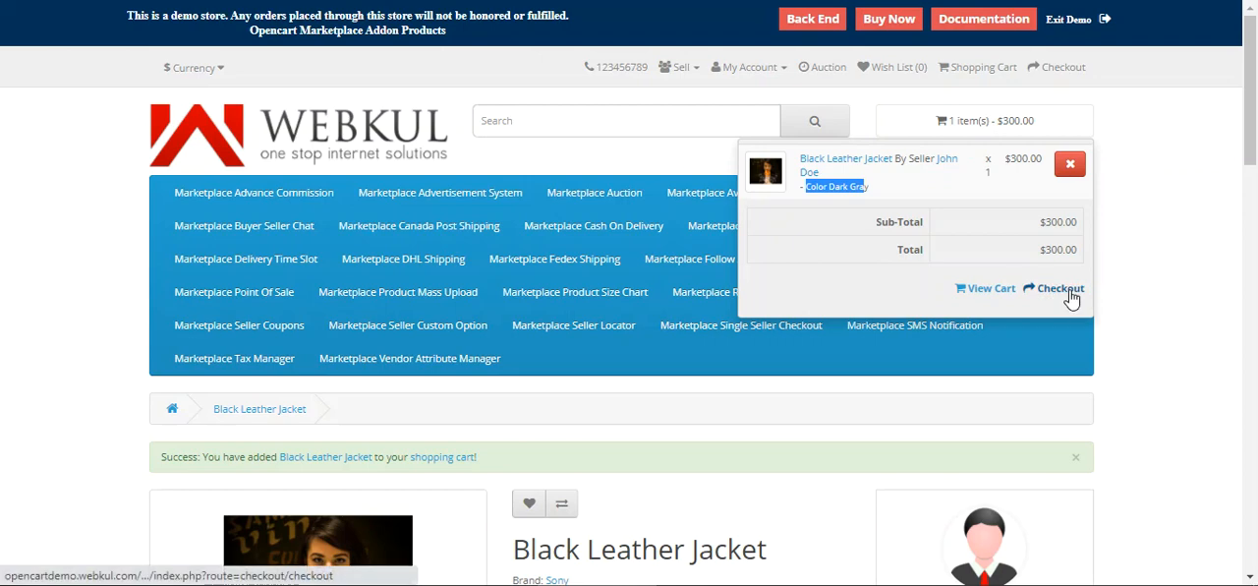
left_click(1059, 288)
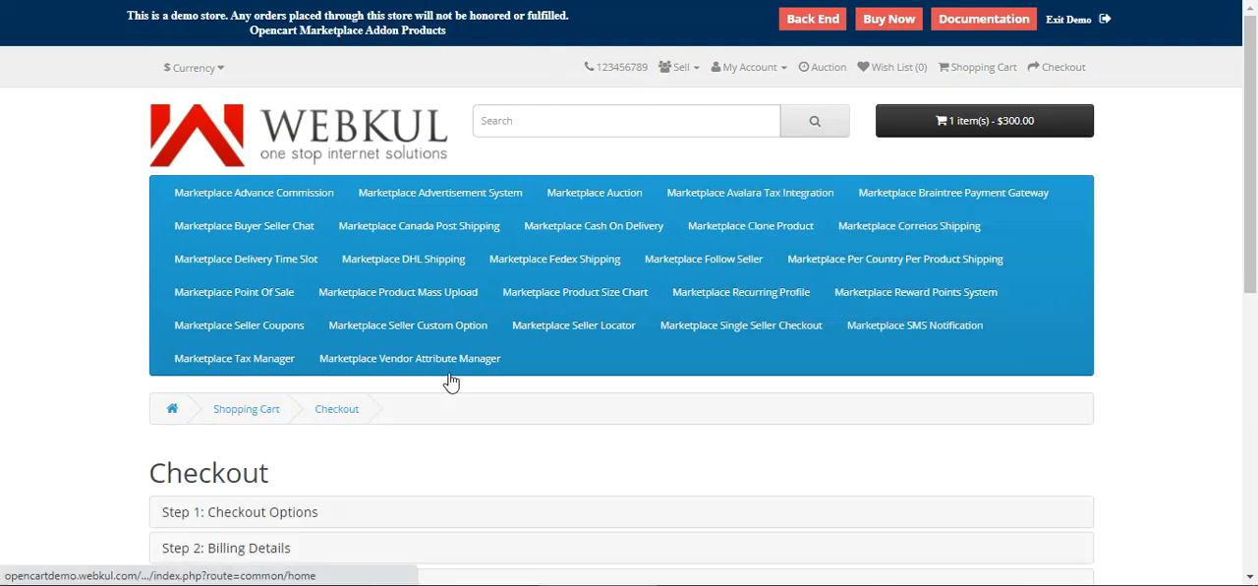
Step: Continue past billing details and keep the existing delivery address
scroll(451, 382, "down", 4)
left_click(1044, 323)
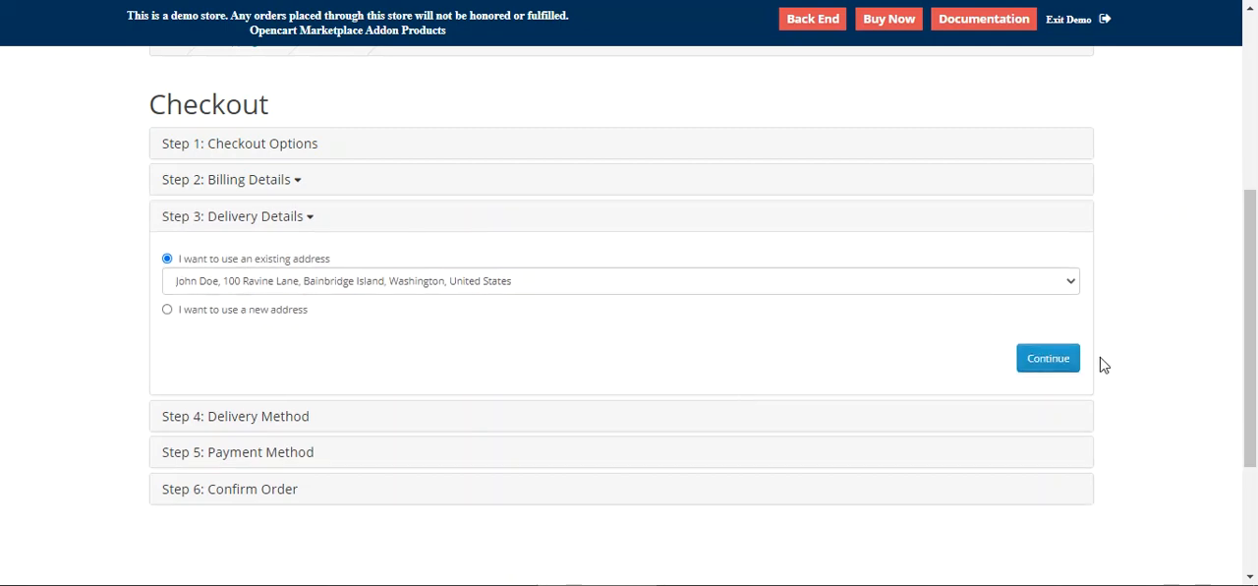
left_click(1067, 357)
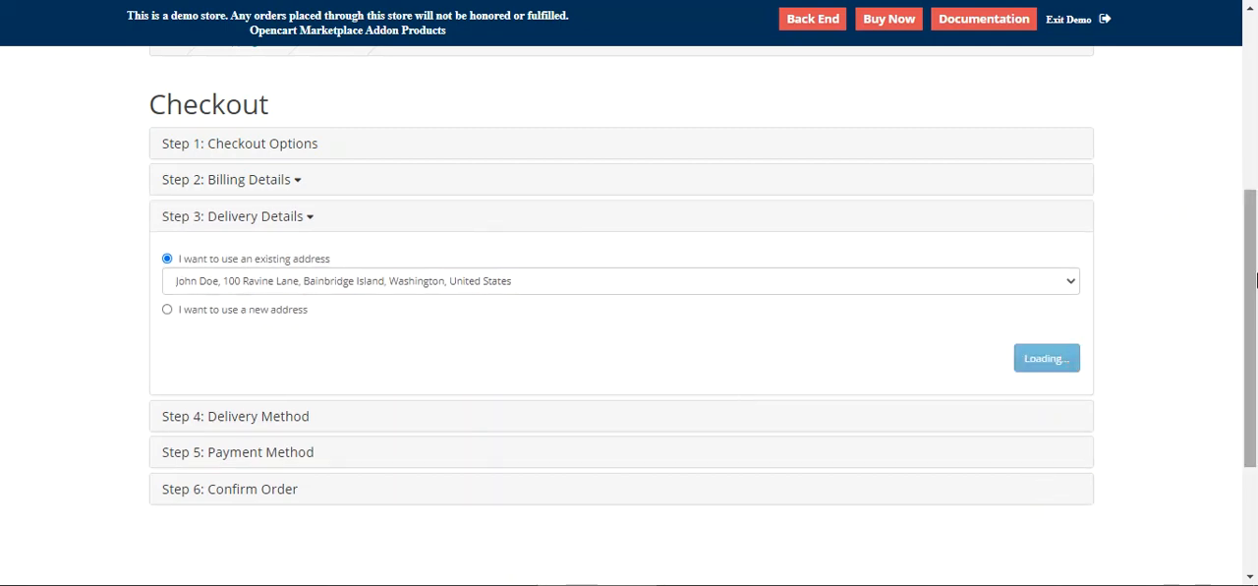
Step: Keep the Marketplace Per-Country Per-Product Shipping delivery method and continue
left_click_drag(1252, 277, 1252, 326)
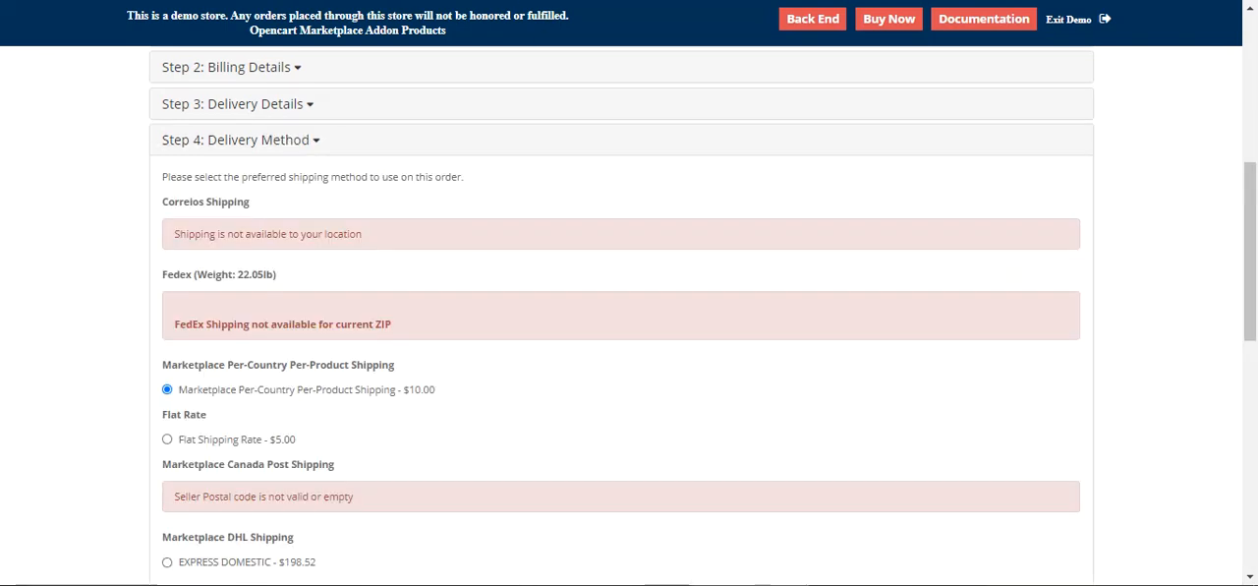
left_click_drag(1255, 233, 1256, 434)
left_click(1027, 326)
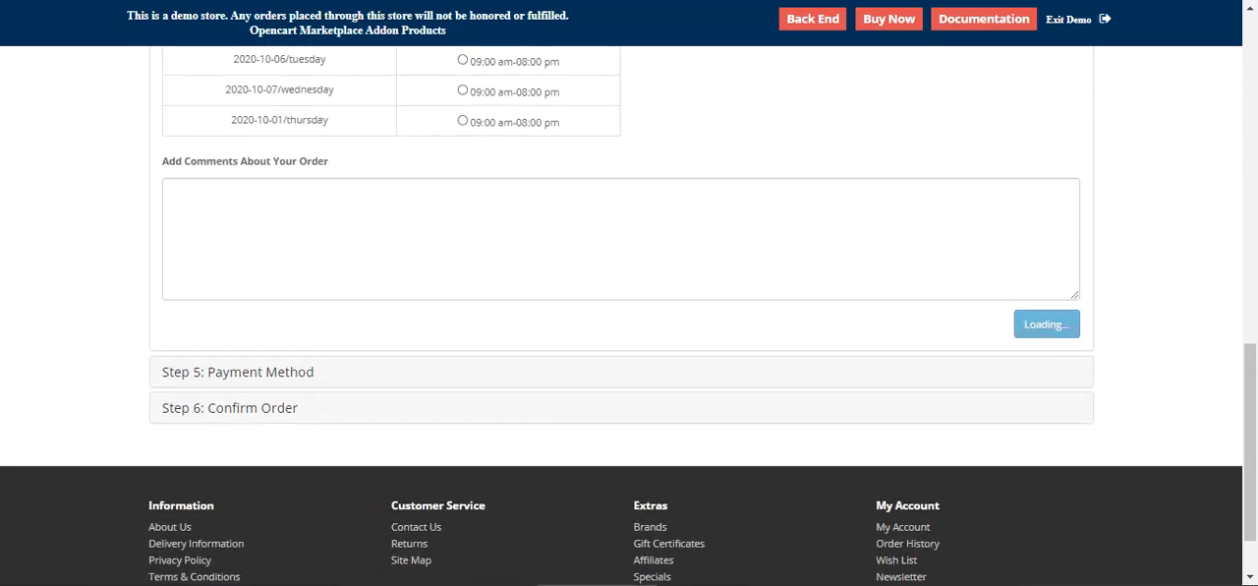
Step: Select Cash On Delivery as payment, agree to the Terms & Conditions, and continue
scroll(123, 152, "up", 3)
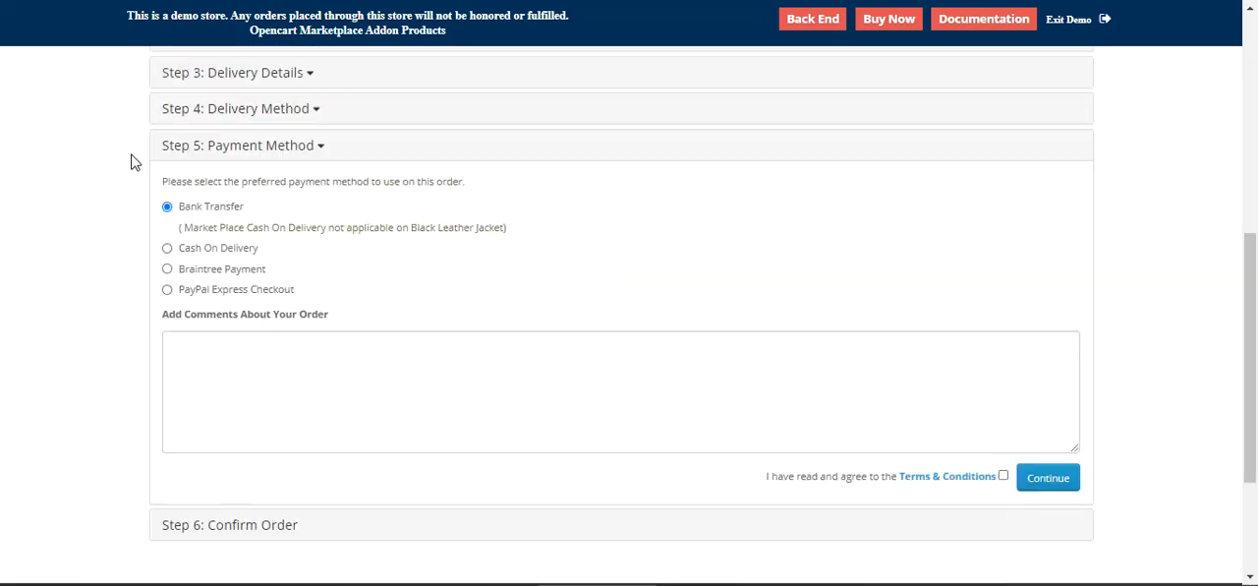
left_click(169, 324)
scroll(213, 346, "up", 3)
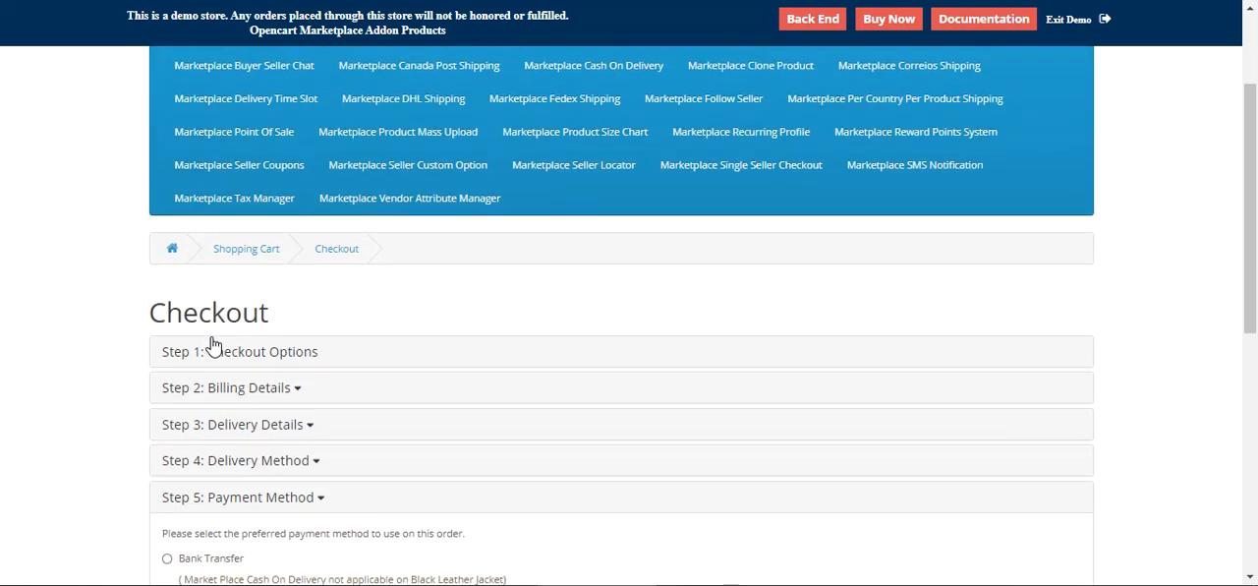
scroll(212, 346, "down", 6)
left_click(1002, 276)
left_click(1044, 277)
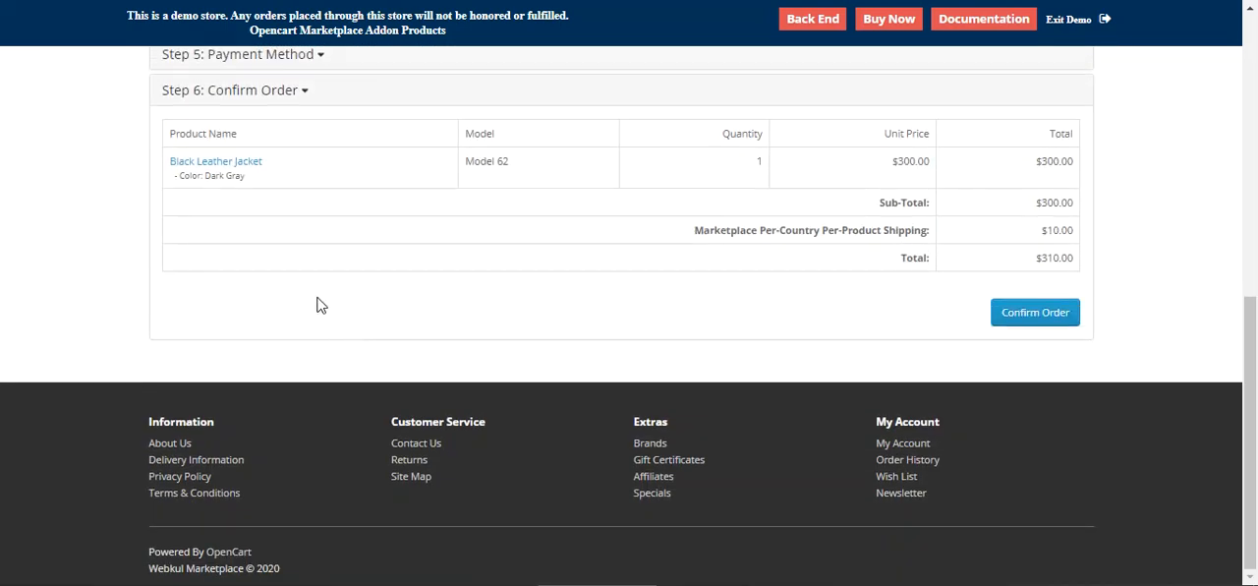
Step: Review the product's color option in the order summary and confirm the order
left_click_drag(180, 177, 244, 177)
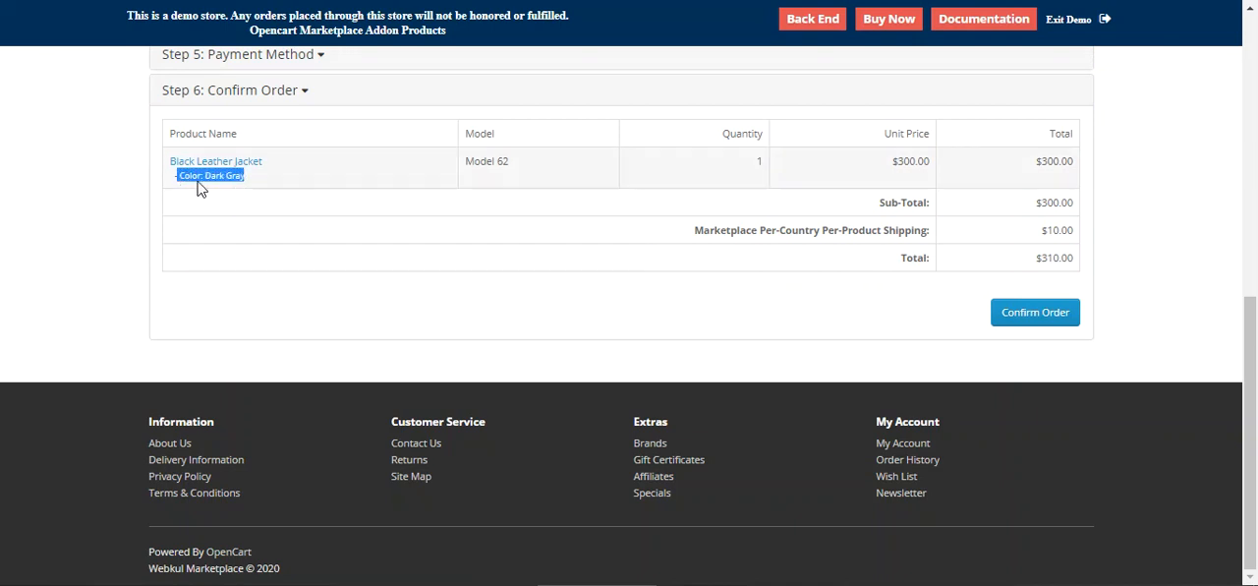
left_click(252, 191)
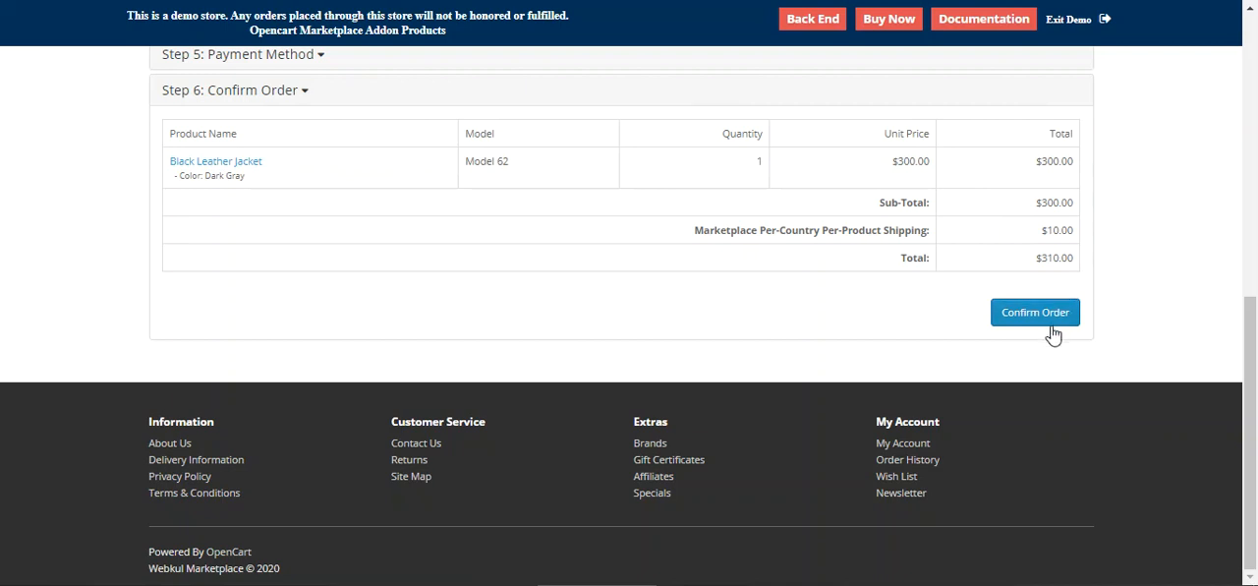
left_click(1022, 315)
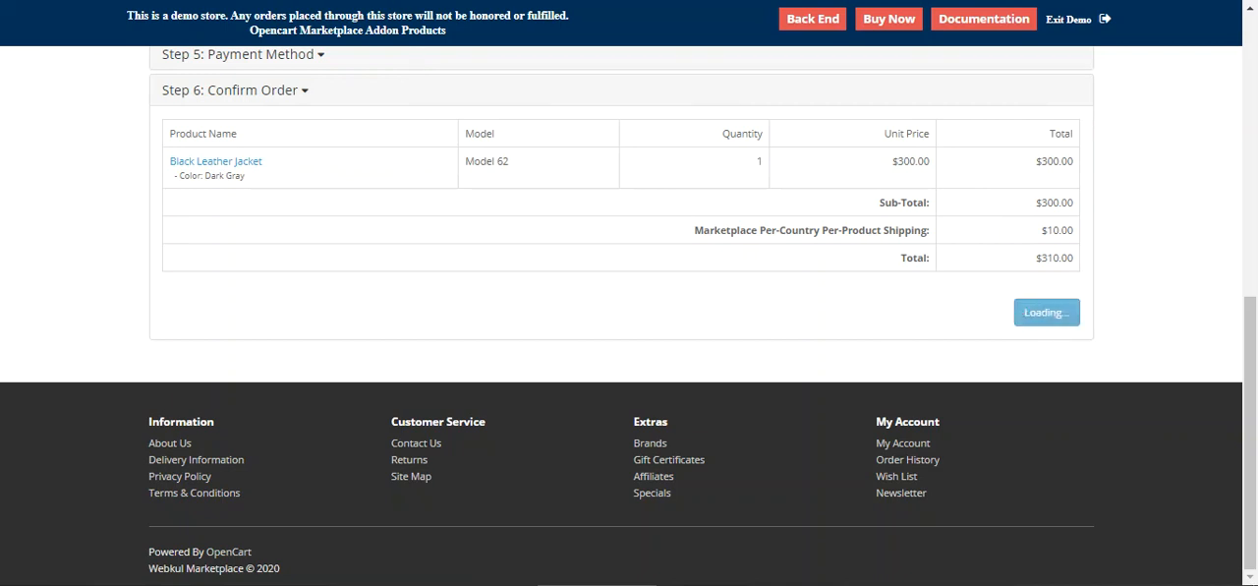
Step: Open the order history and view the details of the newest order
scroll(834, 328, "down", 3)
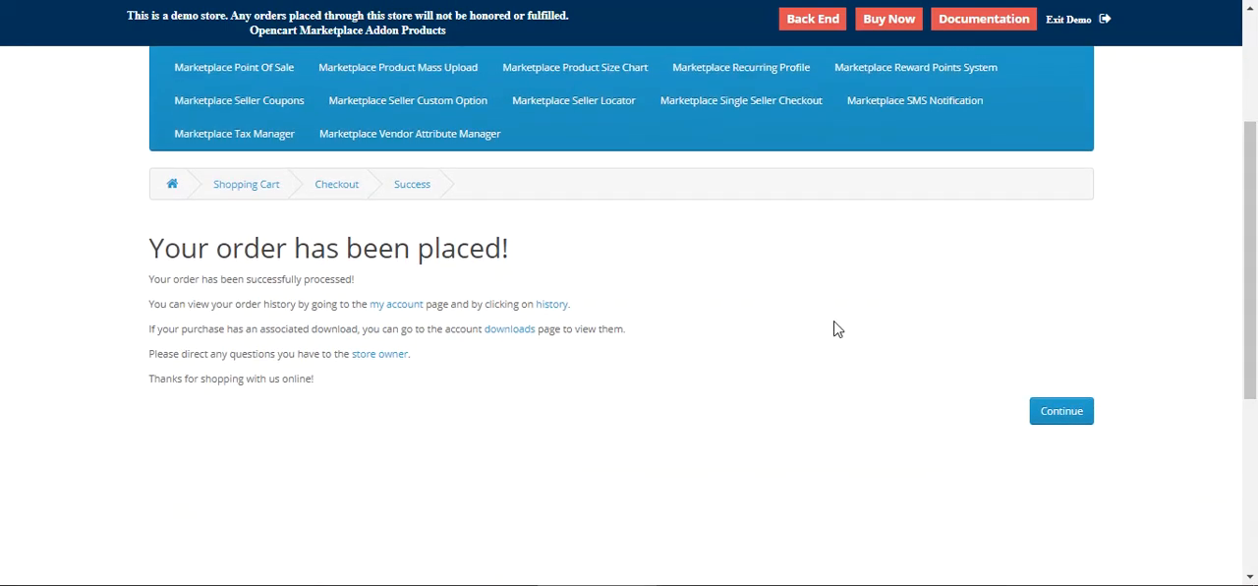
left_click(552, 305)
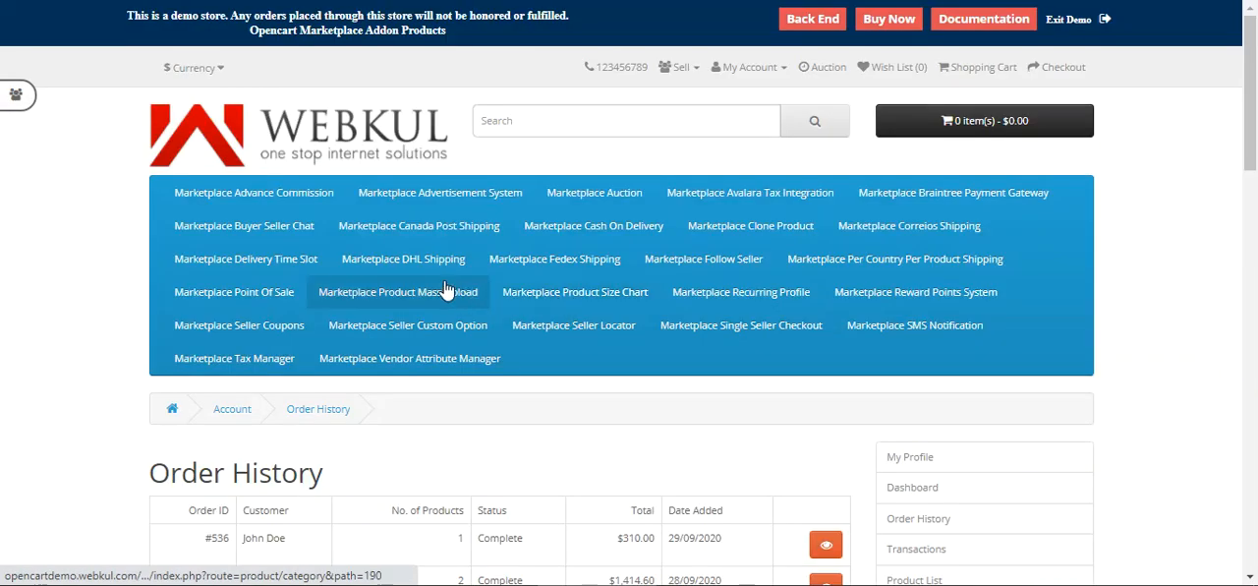
scroll(452, 290, "down", 4)
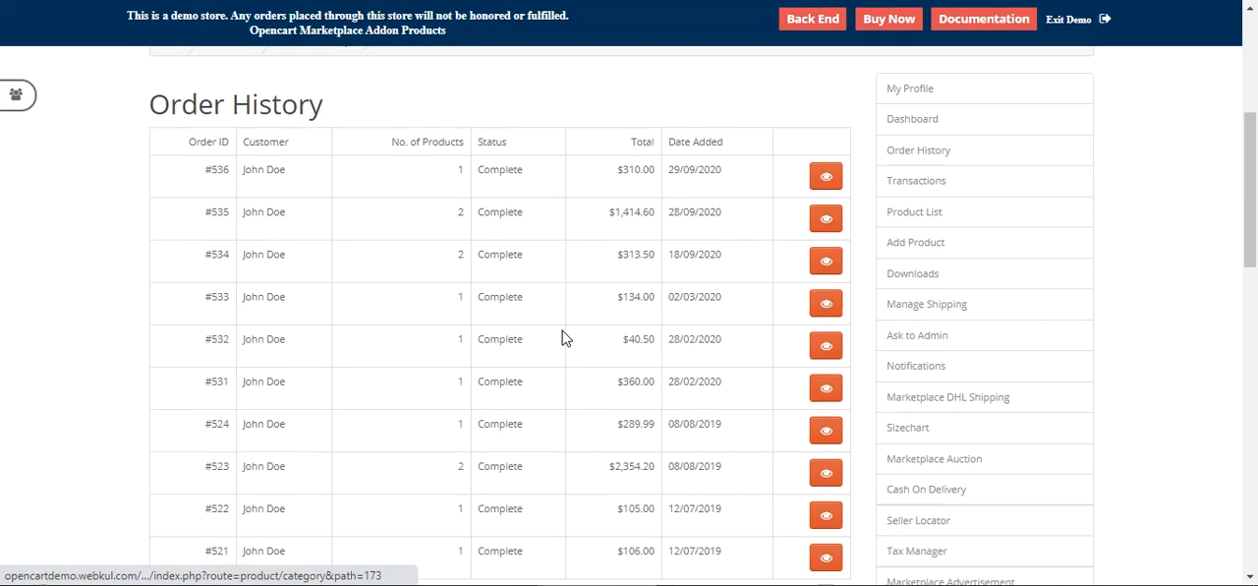
left_click(814, 184)
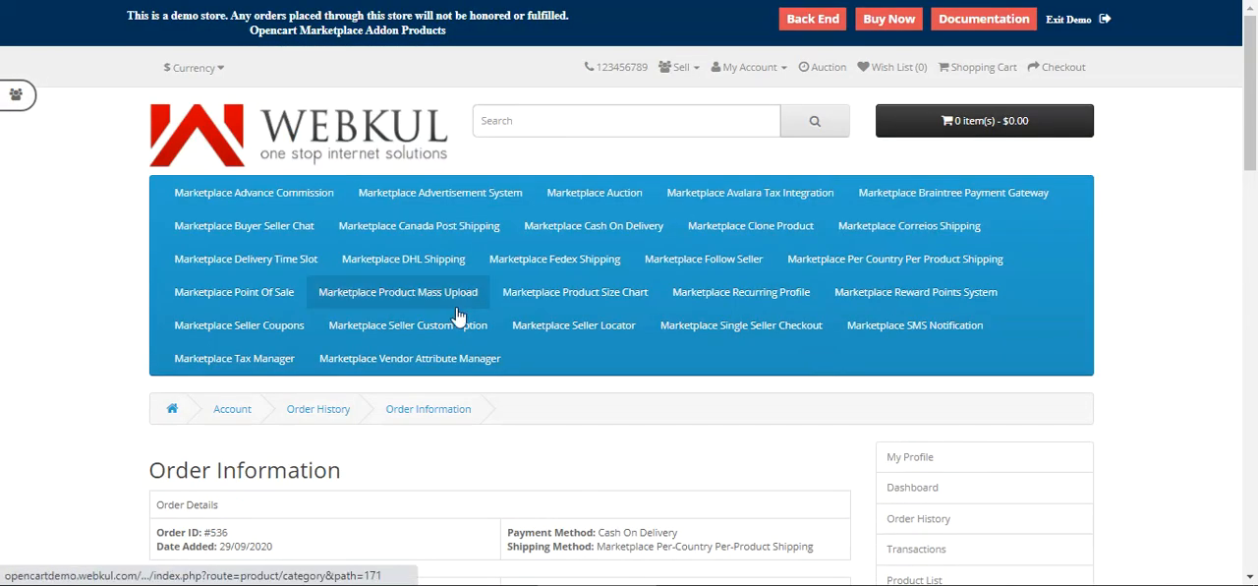
Step: Examine the ordered jacket's color option in the order information table
scroll(496, 341, "down", 4)
left_click_drag(154, 303, 225, 333)
left_click(211, 315)
left_click(205, 341)
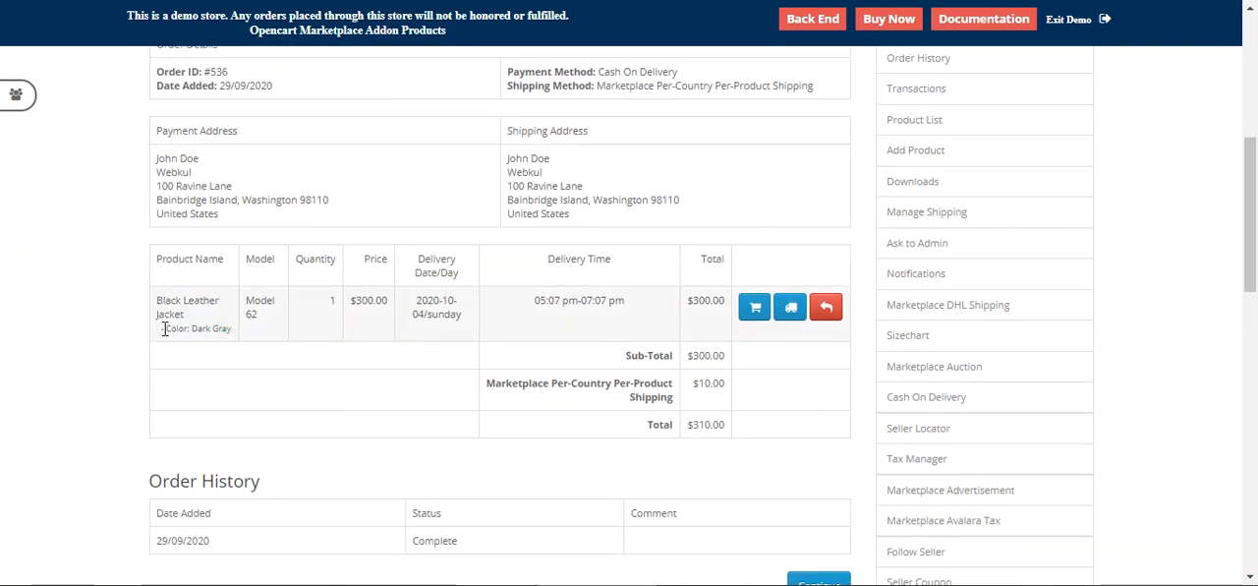
left_click_drag(167, 328, 229, 332)
left_click(198, 335)
left_click(285, 373)
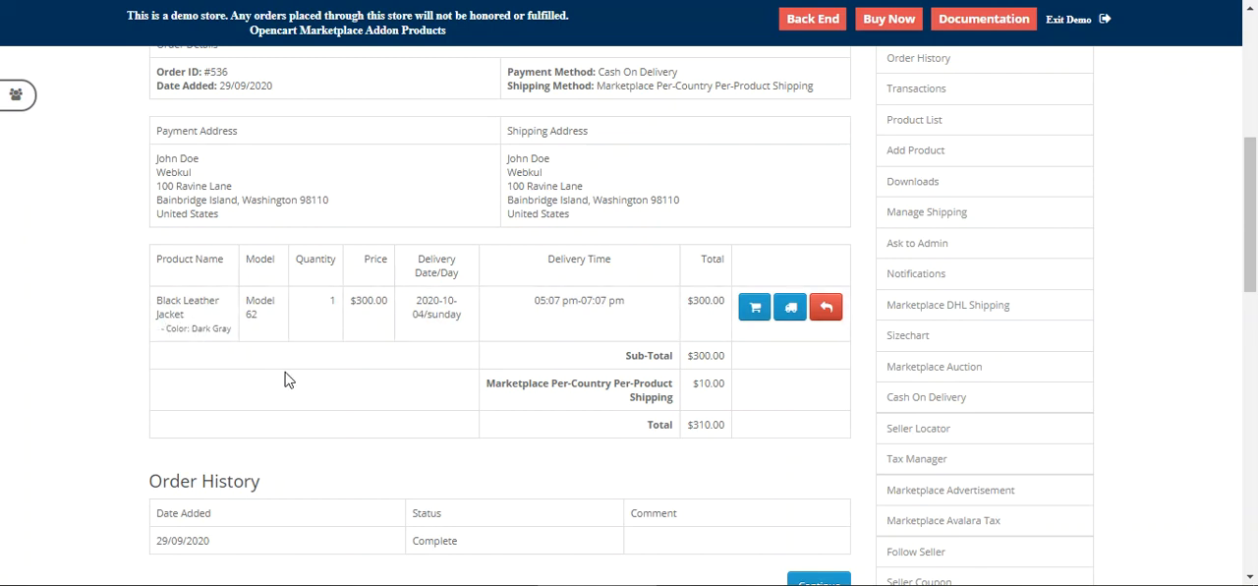
mouse_move(194, 330)
left_mouse_down()
mouse_move(218, 334)
mouse_move(206, 334)
left_mouse_up()
left_click(227, 326)
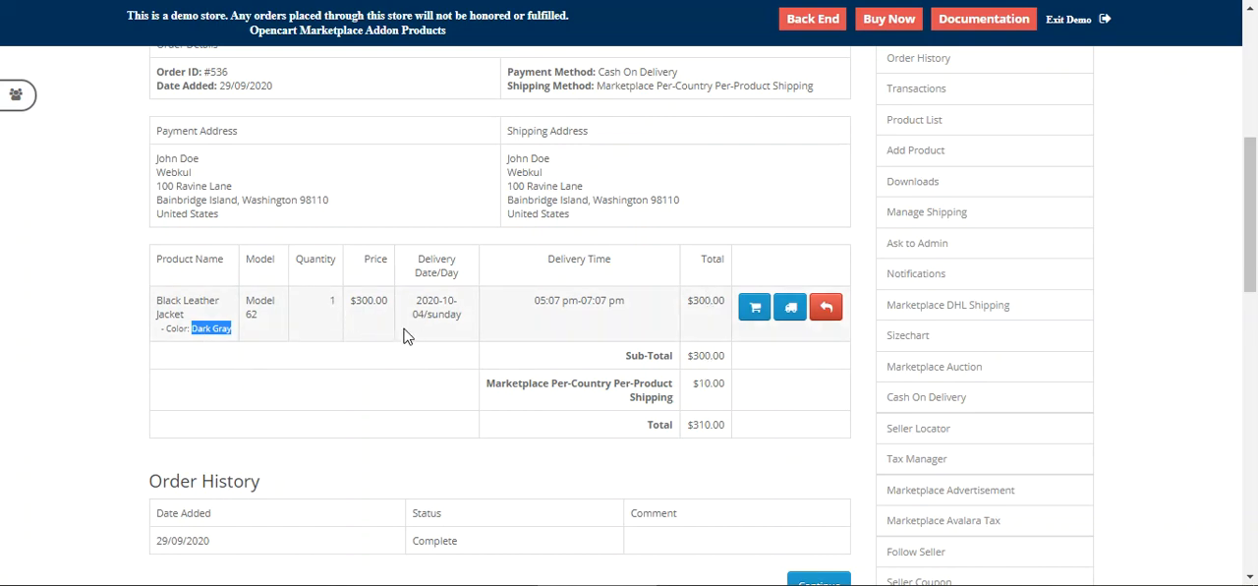
left_click(202, 376)
scroll(205, 383, "up", 4)
scroll(204, 383, "down", 7)
scroll(205, 384, "up", 5)
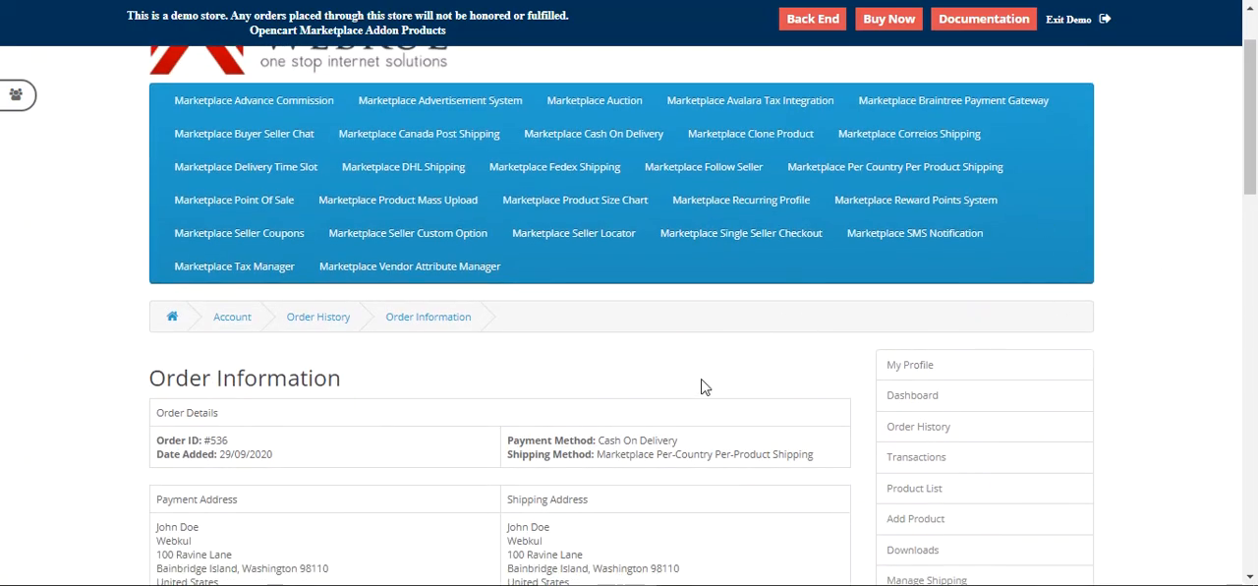
scroll(728, 381, "down", 3)
scroll(609, 348, "up", 4)
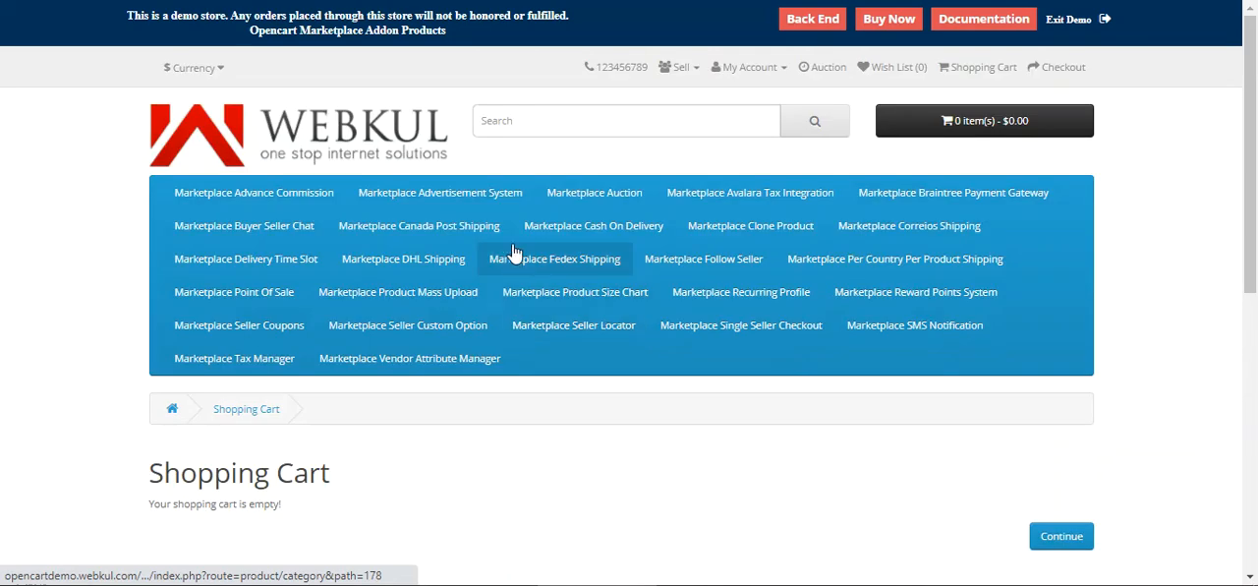
right_click(499, 120)
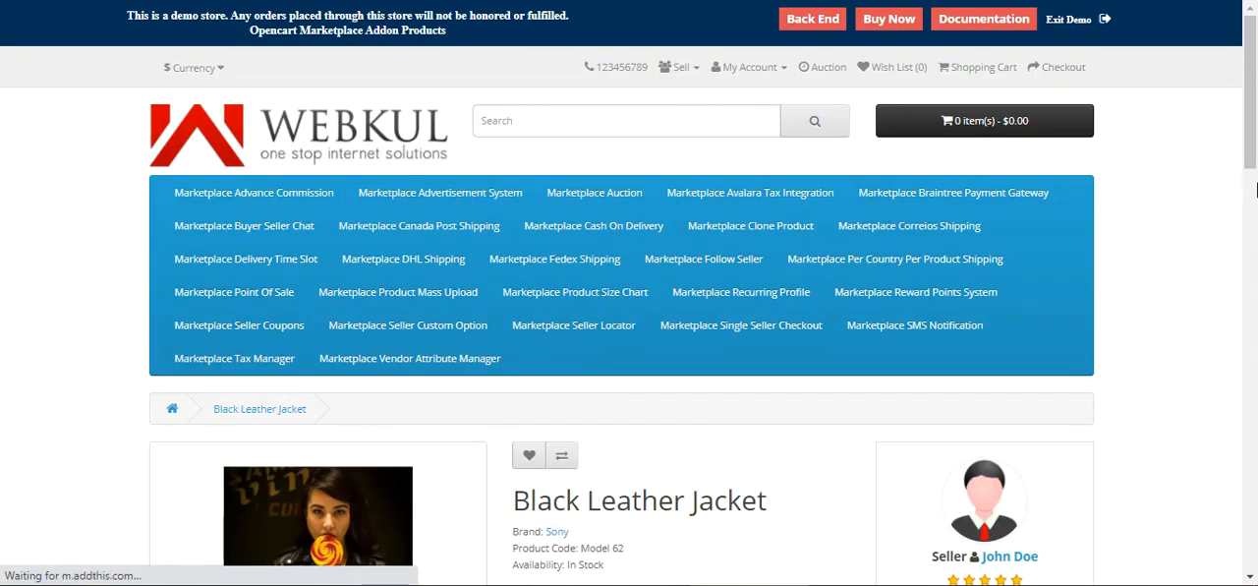
left_click(1257, 185)
mouse_move(1257, 192)
left_mouse_down()
mouse_move(1257, 139)
mouse_move(1257, 177)
left_mouse_up()
scroll(1257, 177, "down", 3)
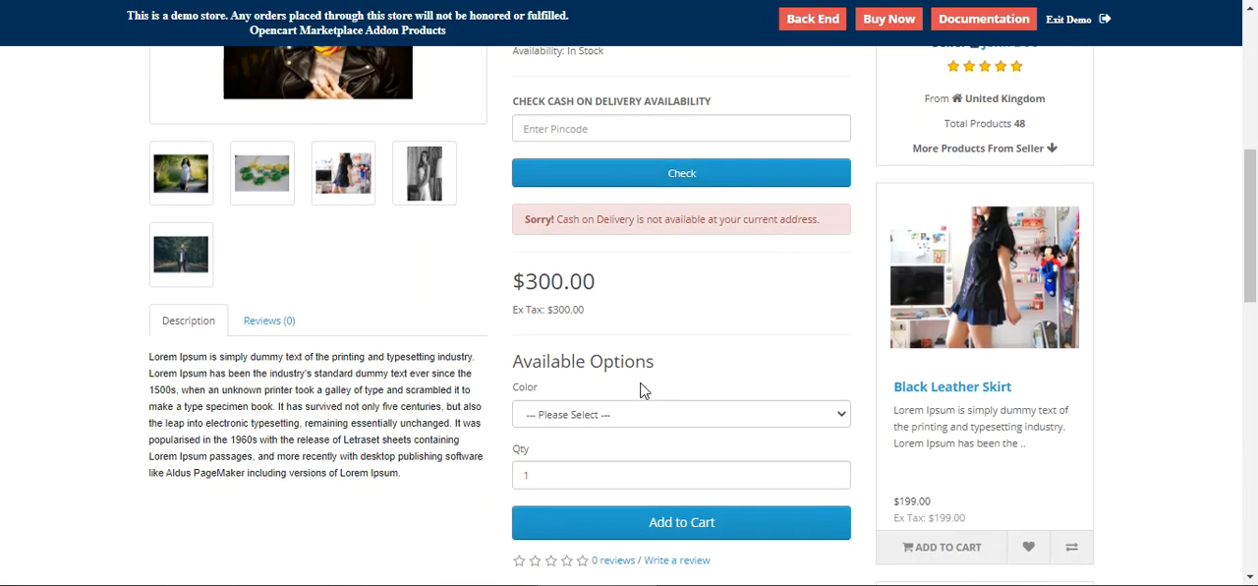
Step: Review the Color choices offered in the jacket's option dropdown
left_click(590, 203)
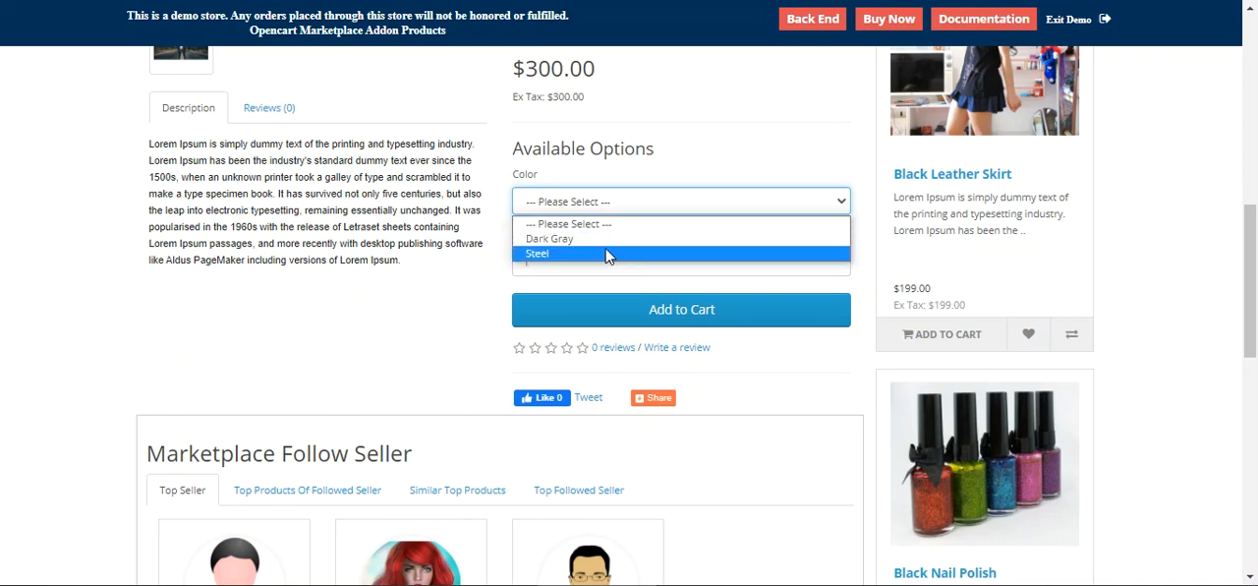
left_click(440, 314)
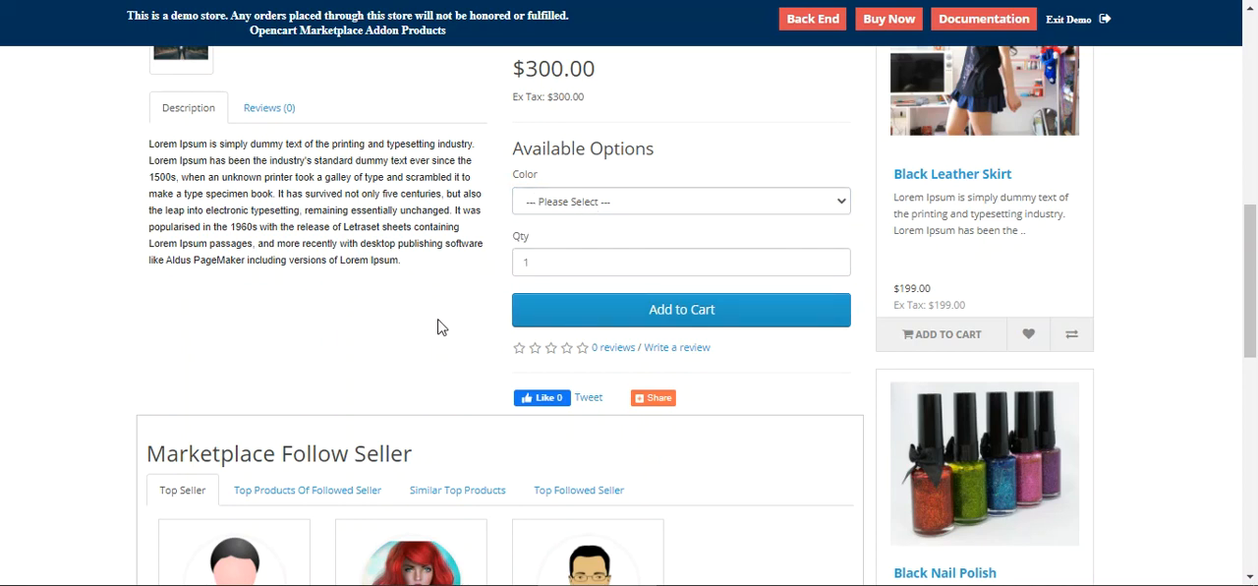
left_click_drag(1256, 302, 1257, 102)
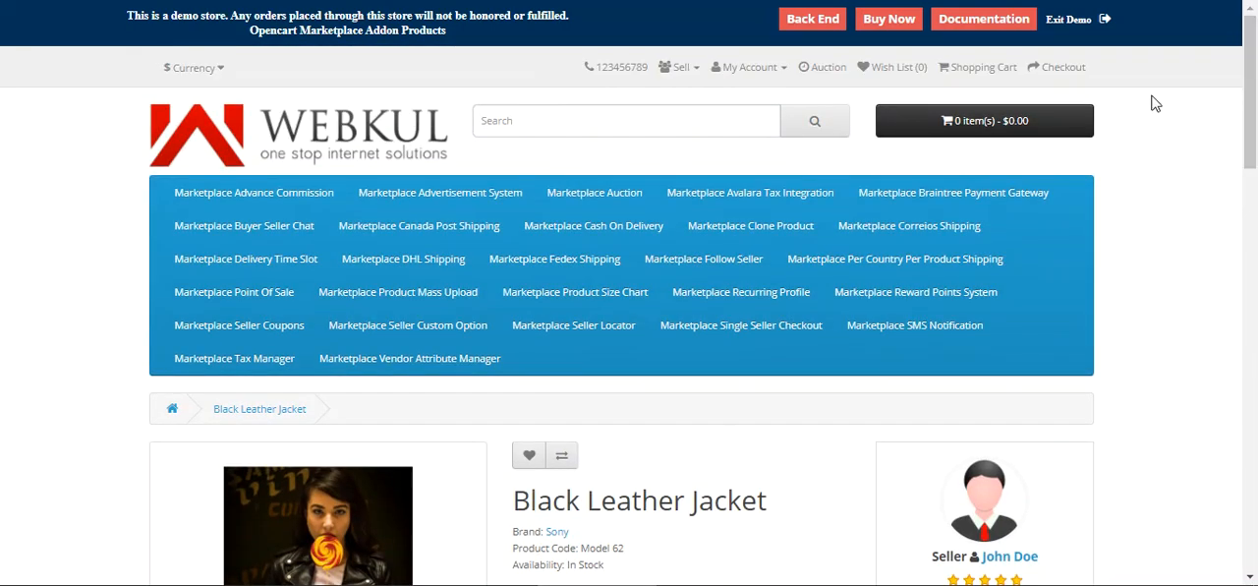
Step: Open the Seller Custom Options list from the My Account area
left_click(751, 69)
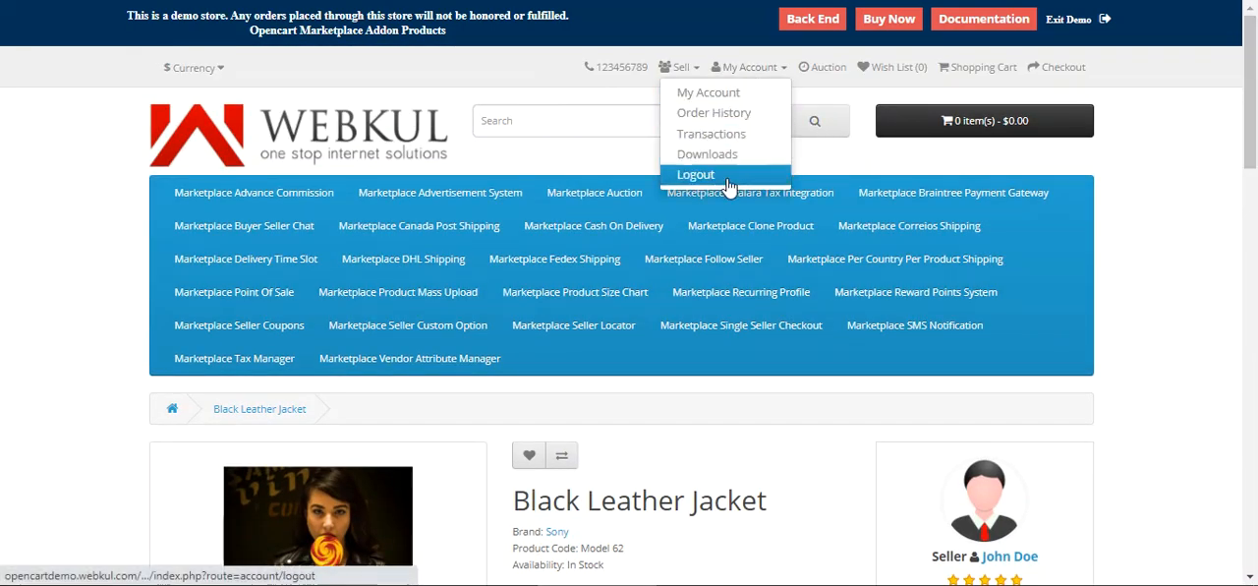
left_click(724, 94)
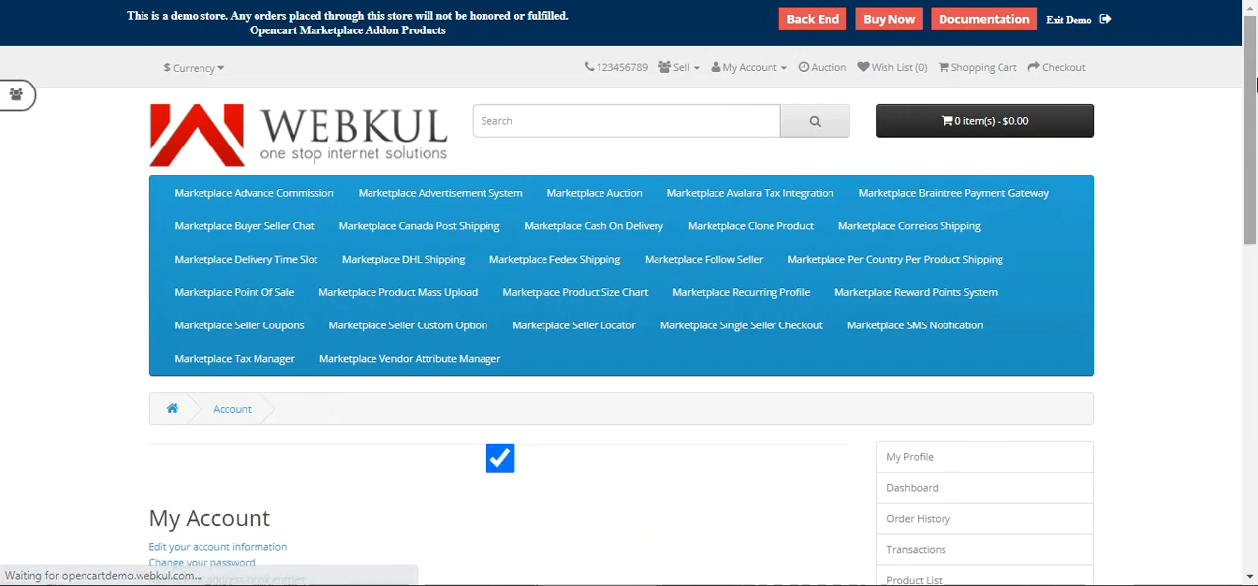
left_click_drag(1257, 84, 1255, 368)
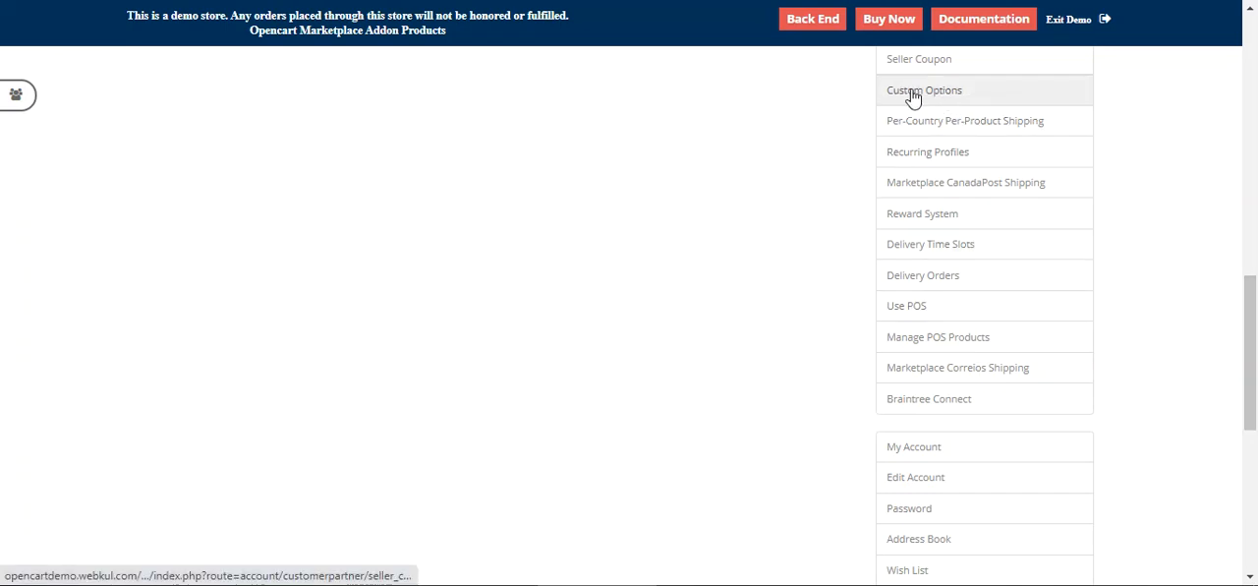
left_click(954, 98)
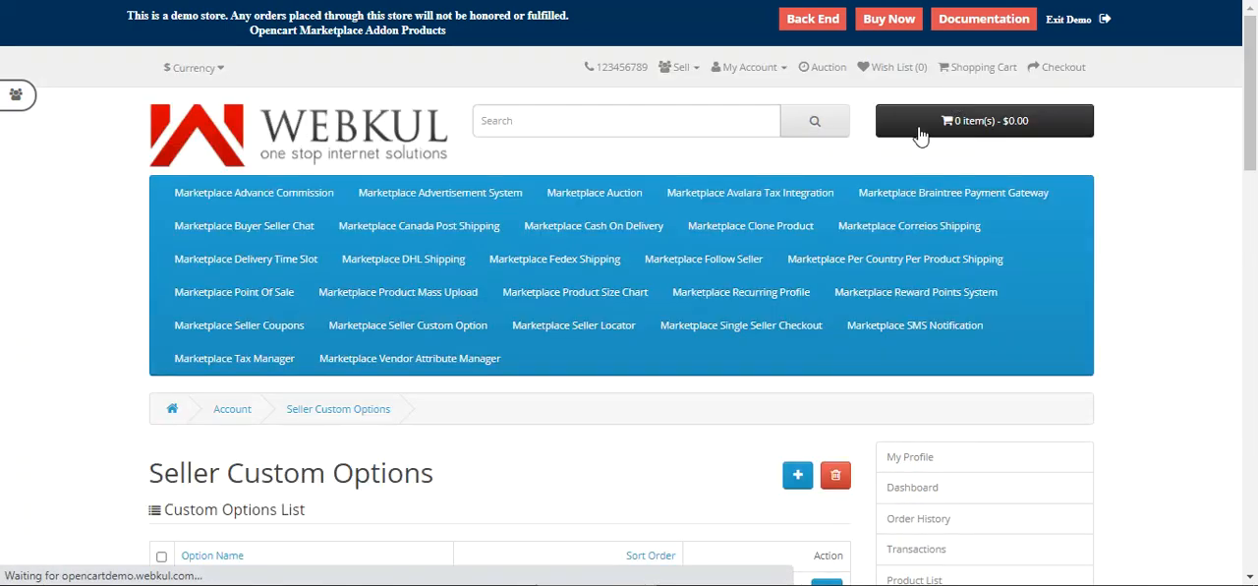
Step: Open the Size custom option for editing
scroll(584, 375, "down", 4)
scroll(584, 373, "up", 2)
left_click_drag(178, 288, 386, 290)
left_click(499, 303)
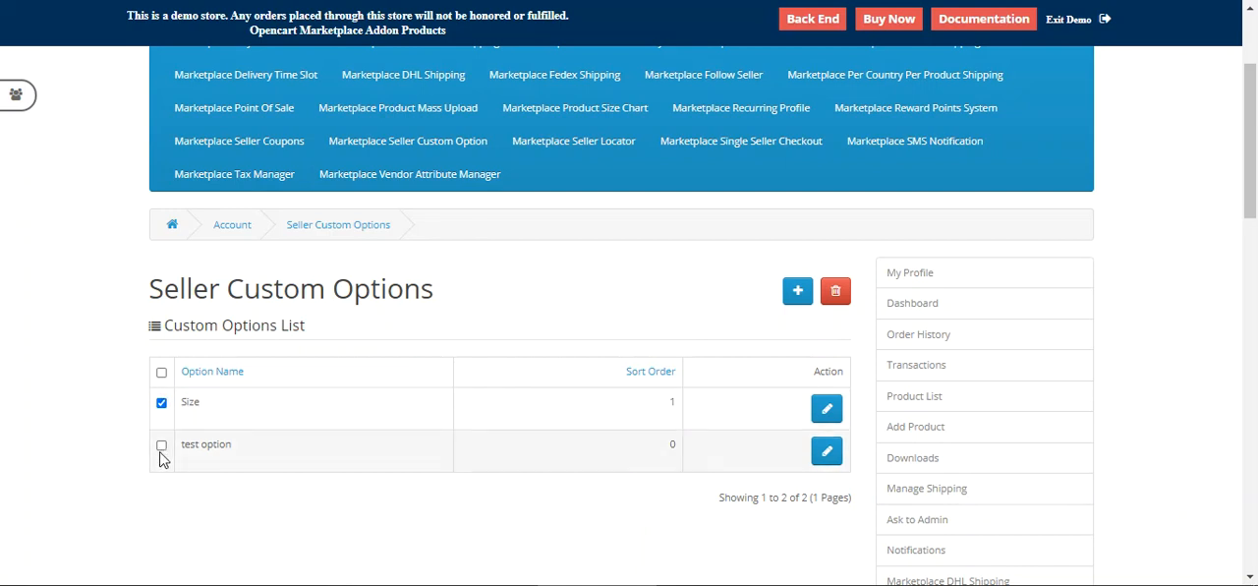
left_click(162, 447)
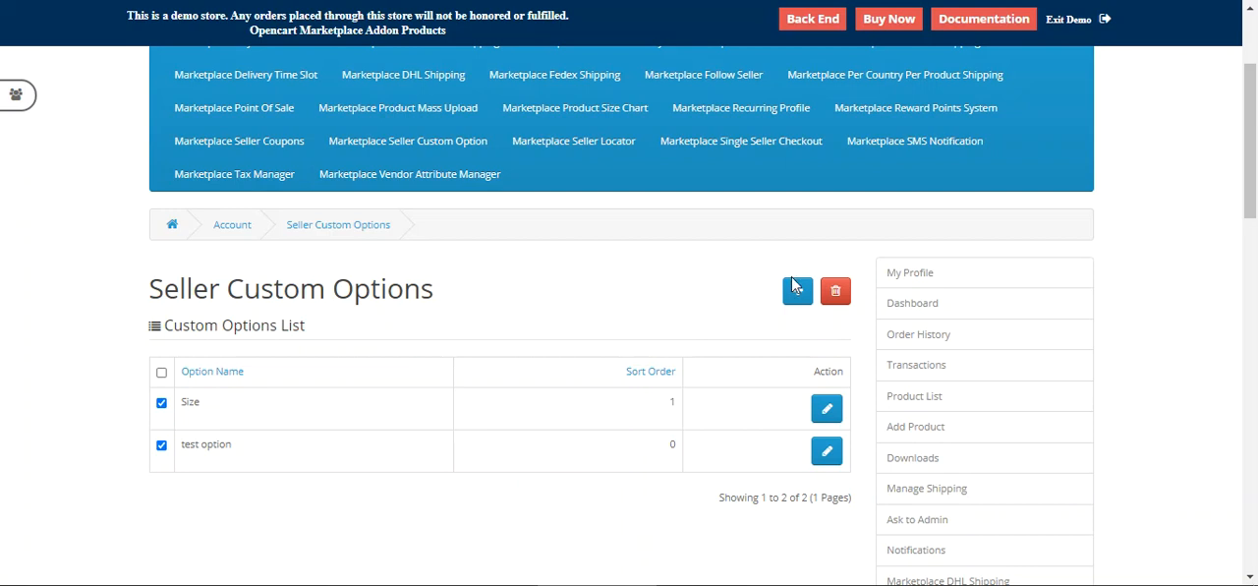
left_click(161, 445)
left_click(826, 408)
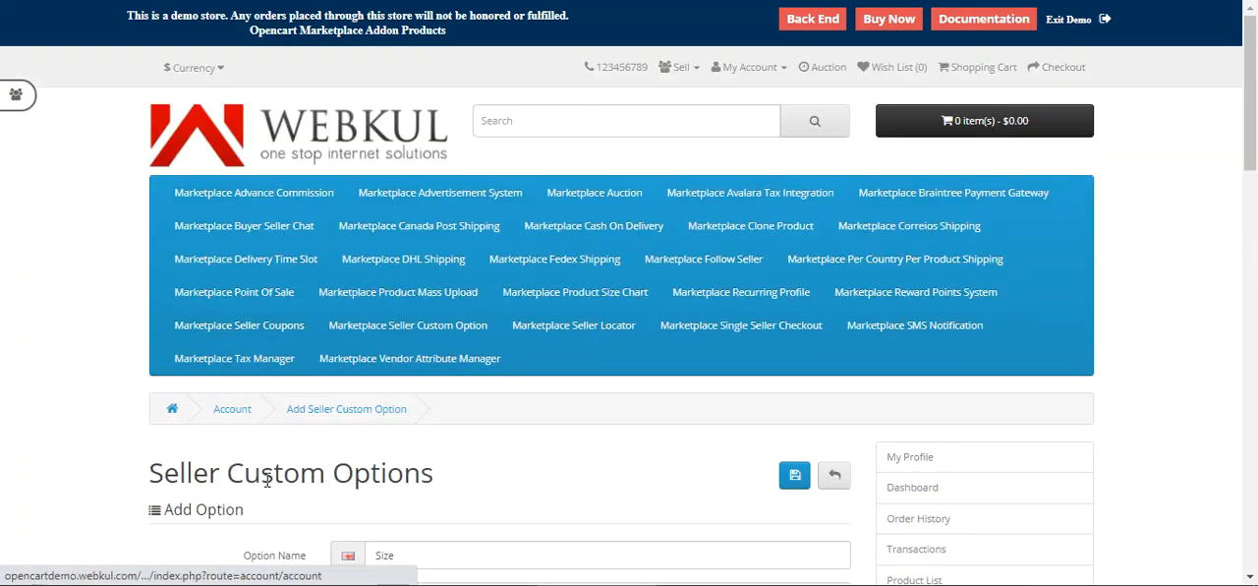
Step: Inspect the Size option's name and the available option type choices
scroll(416, 478, "down", 2)
left_click_drag(1256, 141, 1257, 167)
left_click_drag(426, 268, 354, 278)
left_click_drag(242, 265, 332, 272)
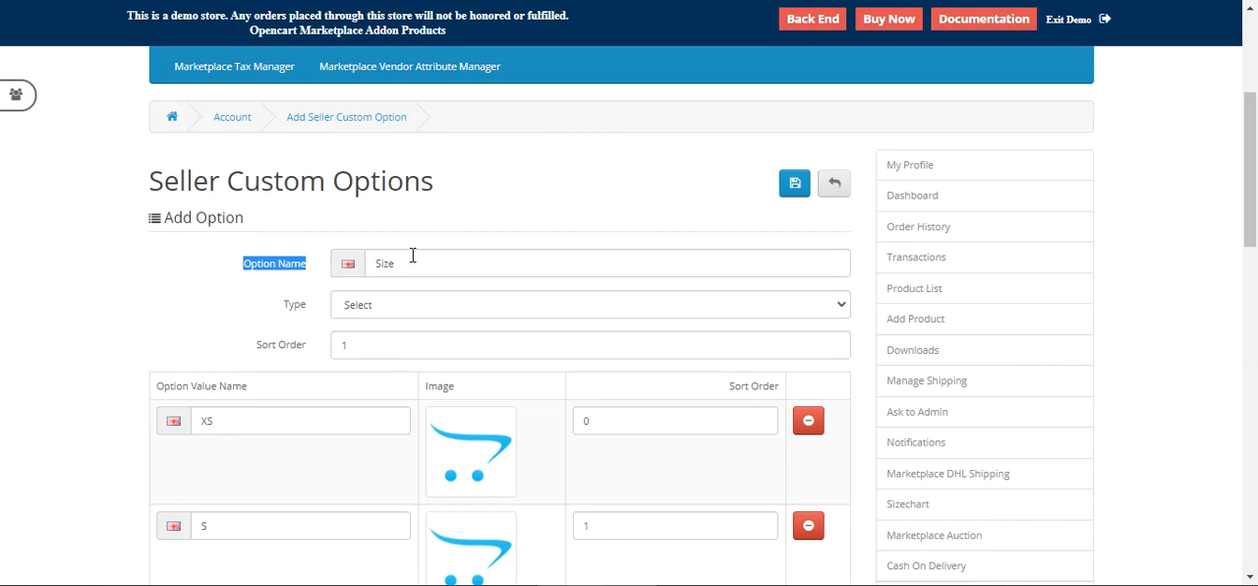
left_click_drag(280, 304, 308, 314)
left_click(384, 315)
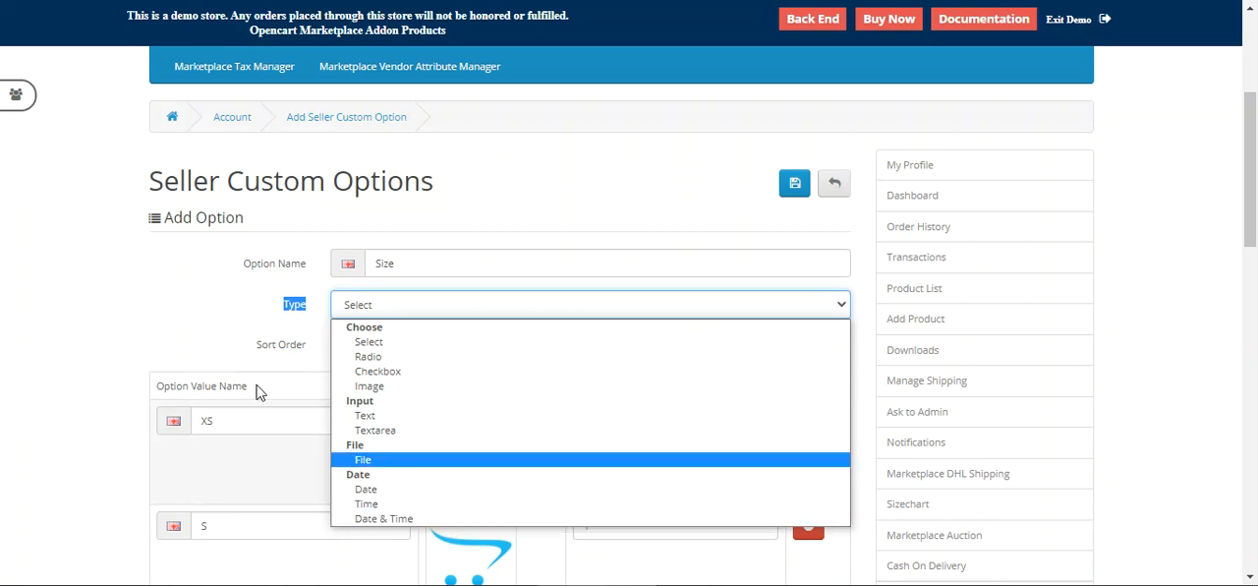
left_click(224, 342)
Step: Scroll through the Size option's value rows from XS to XXL
scroll(255, 433, "down", 1)
scroll(243, 364, "down", 2)
left_click_drag(170, 202, 277, 208)
double_click(205, 235)
double_click(201, 344)
scroll(266, 443, "down", 2)
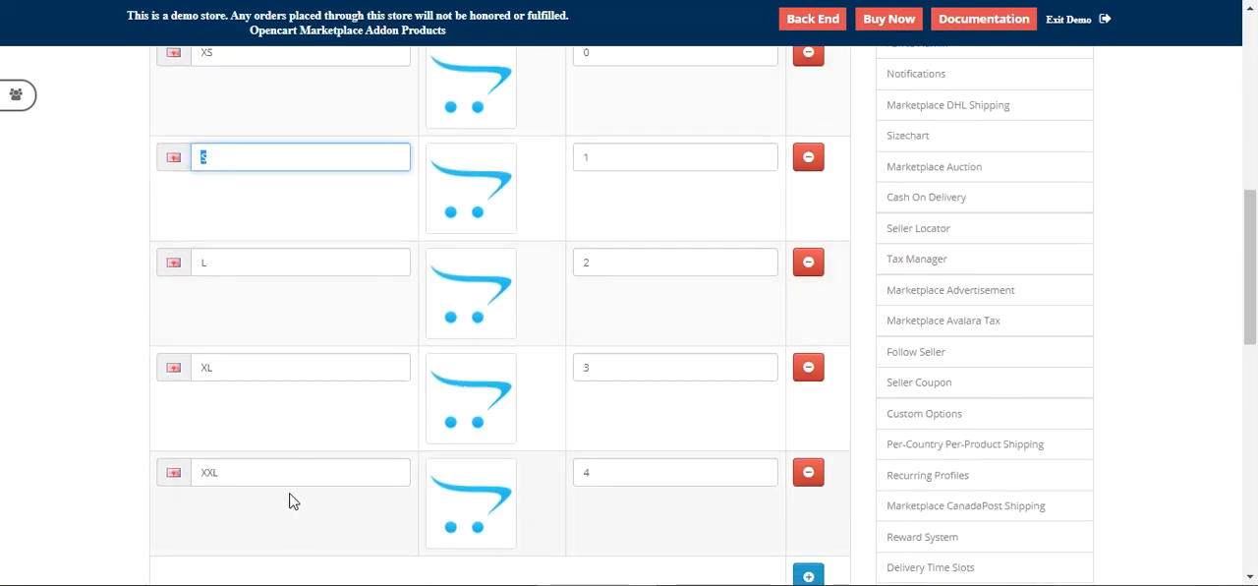
scroll(416, 482, "up", 3)
scroll(610, 424, "down", 4)
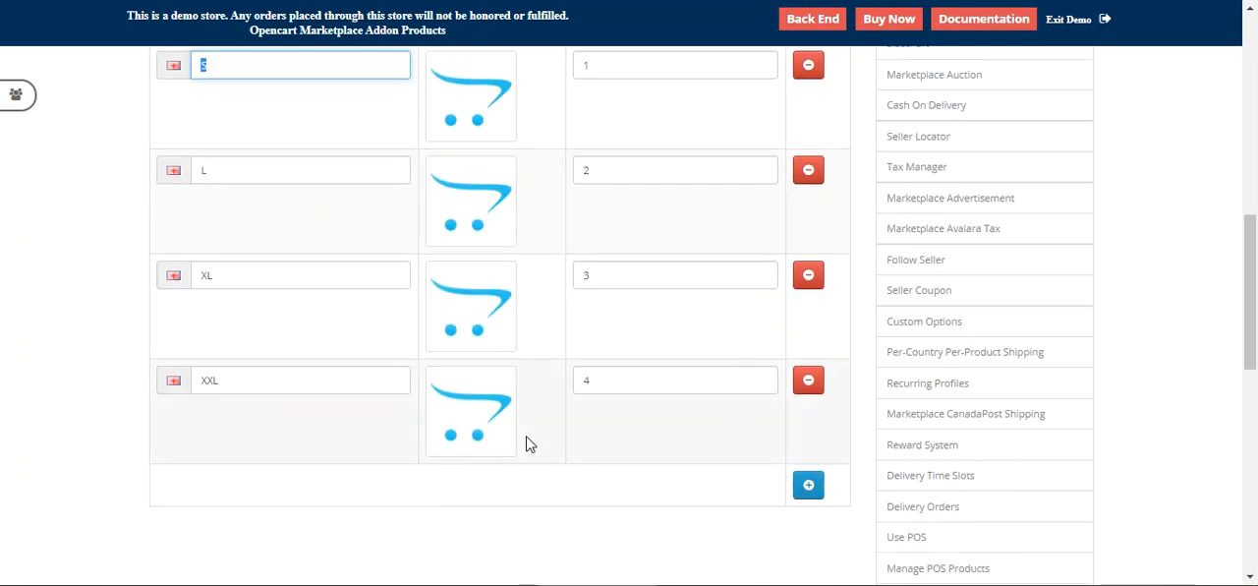
scroll(492, 441, "up", 4)
scroll(463, 491, "down", 2)
scroll(467, 540, "up", 2)
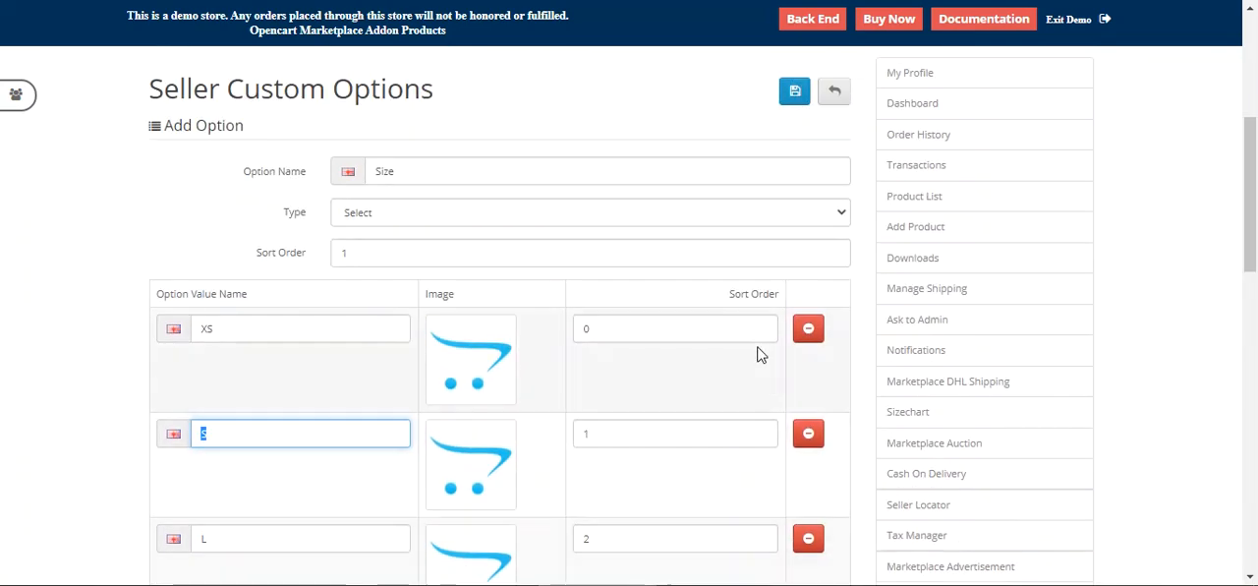
scroll(727, 410, "down", 5)
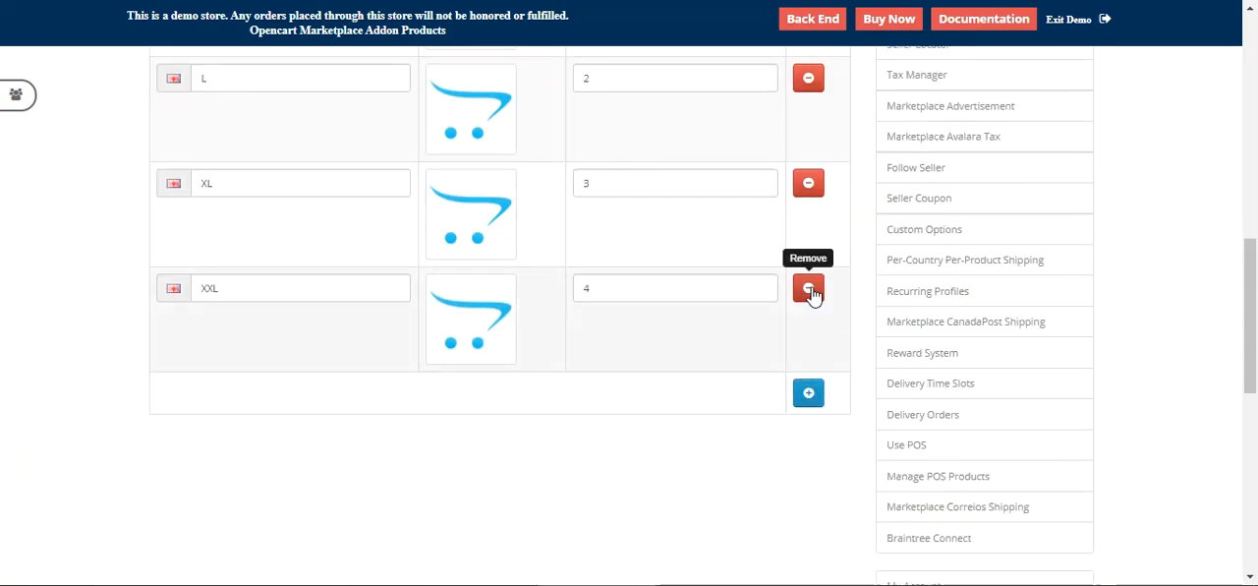
left_click(809, 396)
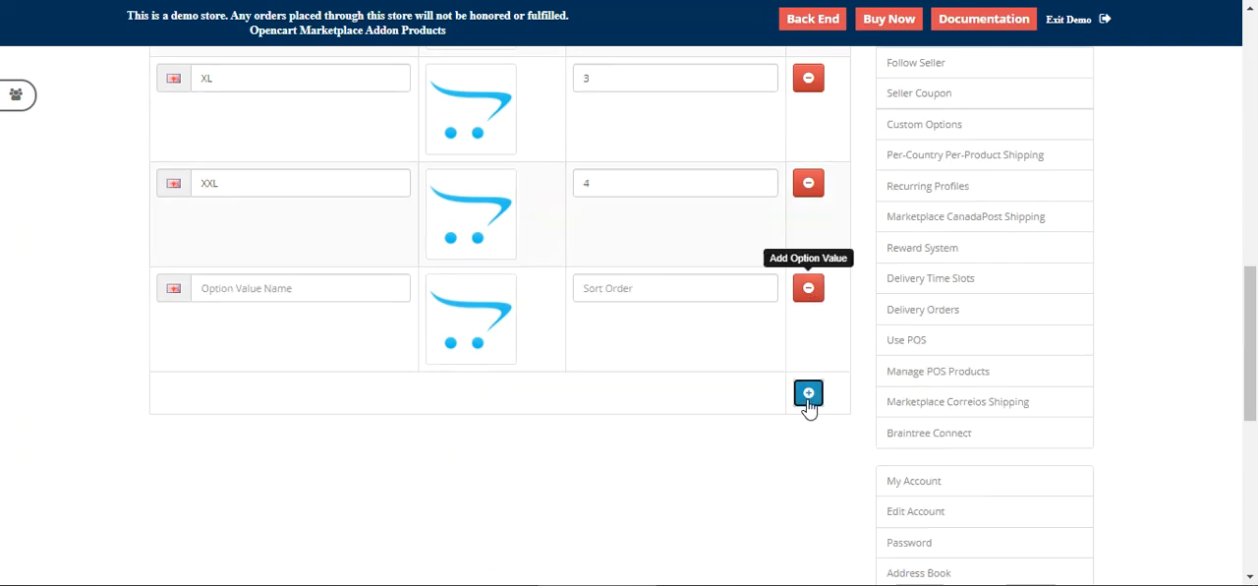
left_click(808, 295)
scroll(536, 424, "up", 10)
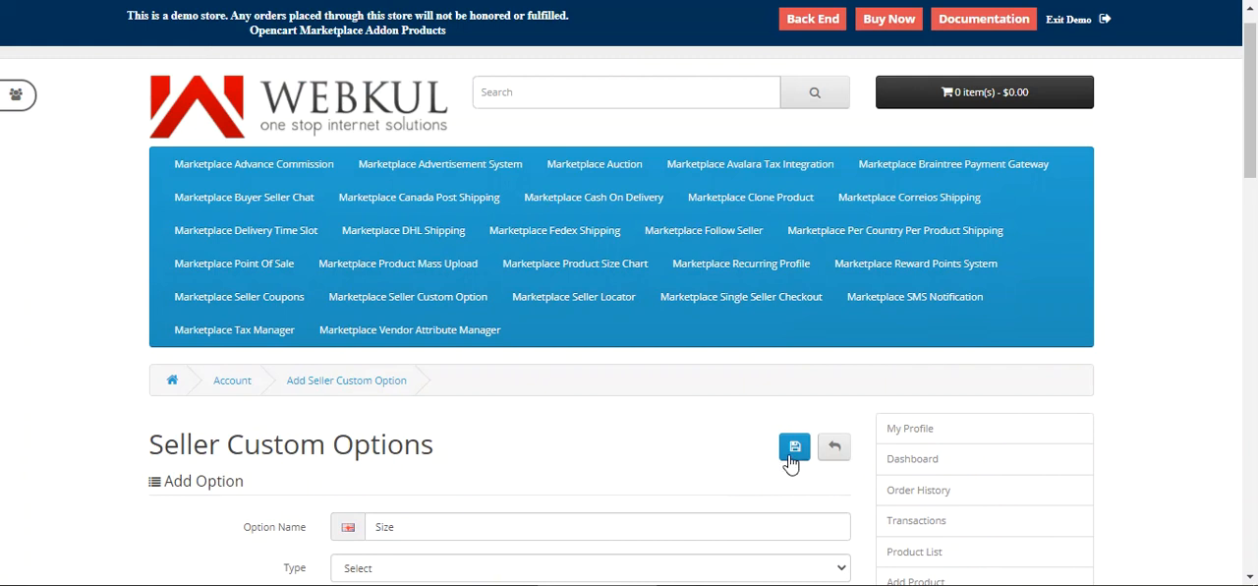
left_click(836, 450)
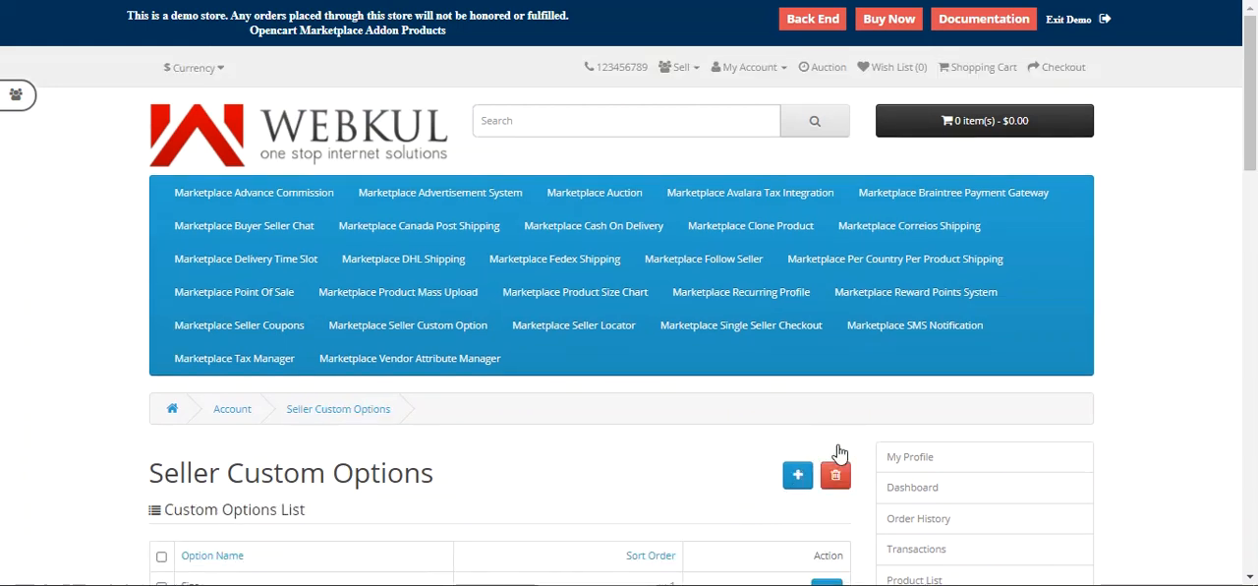
Step: Open the test option for editing and add a new value named test2 with sort order 0
scroll(393, 491, "down", 2)
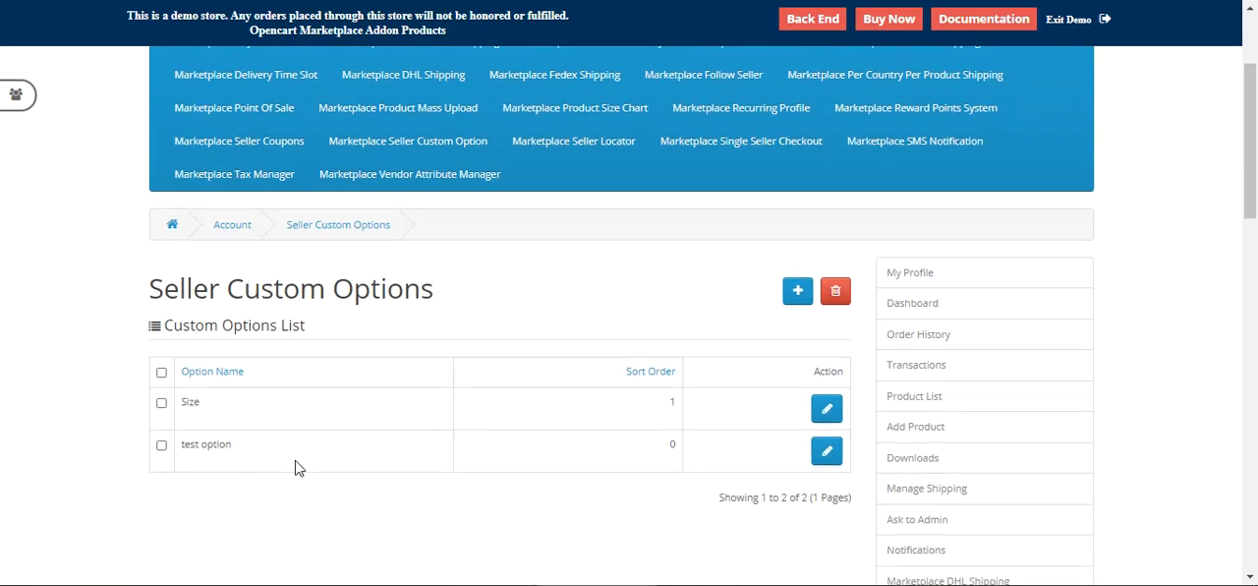
left_click(826, 452)
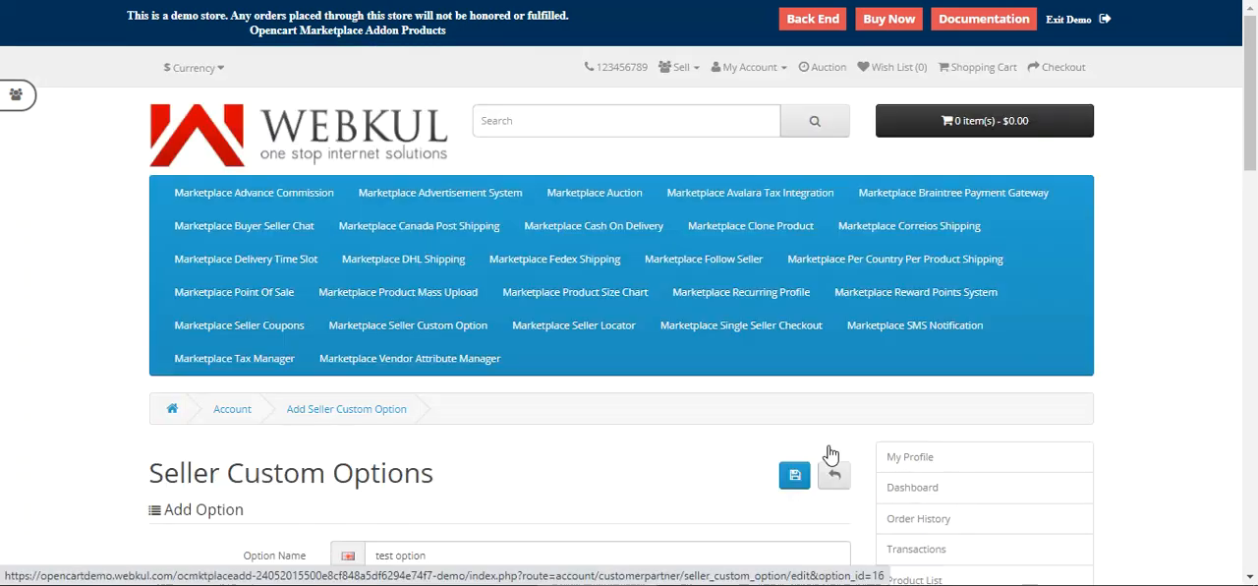
scroll(514, 444, "down", 3)
left_click(249, 336)
left_click(433, 240)
left_click(429, 245)
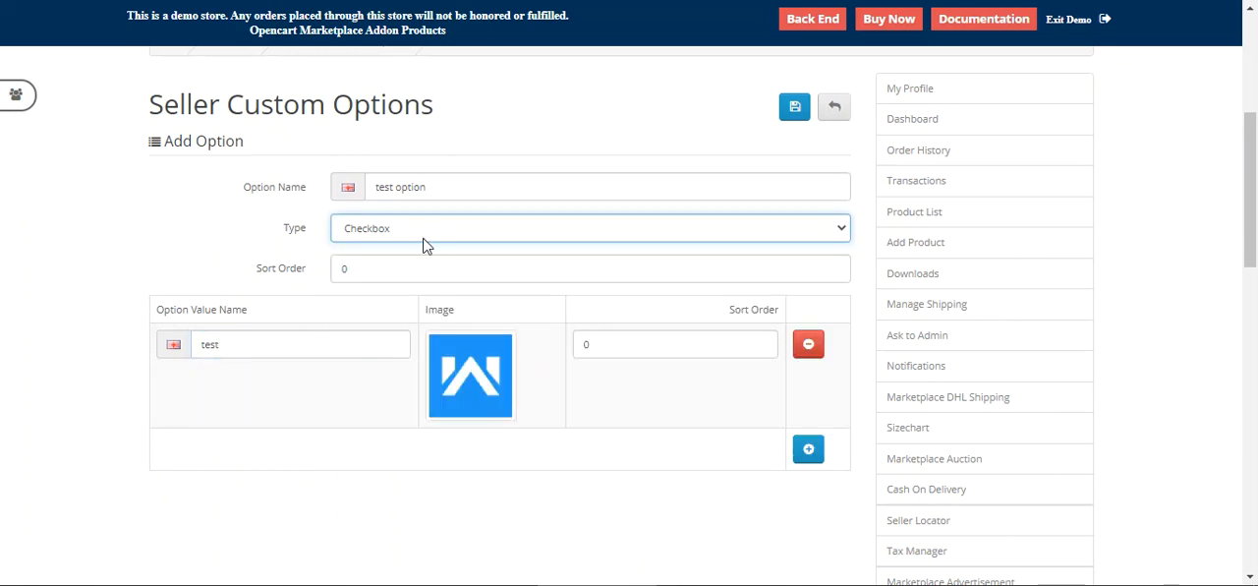
left_click(806, 450)
left_click(272, 345)
type("test2")
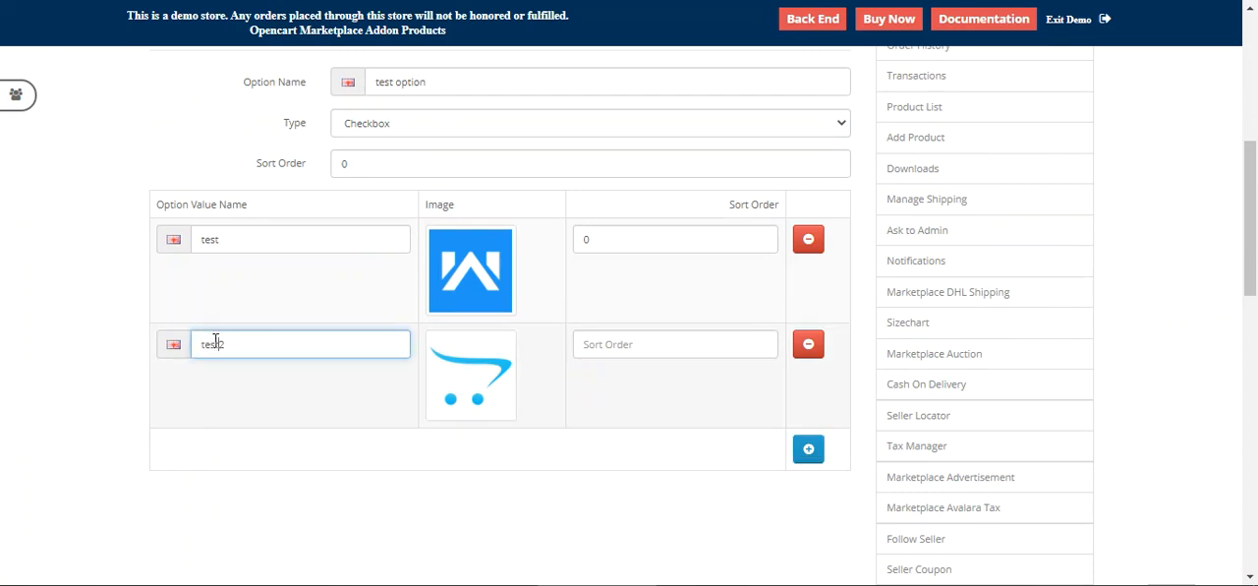
left_click(617, 348)
type("0")
Step: Set the test value's sort order to 1 and save the test option
left_click_drag(622, 250, 532, 252)
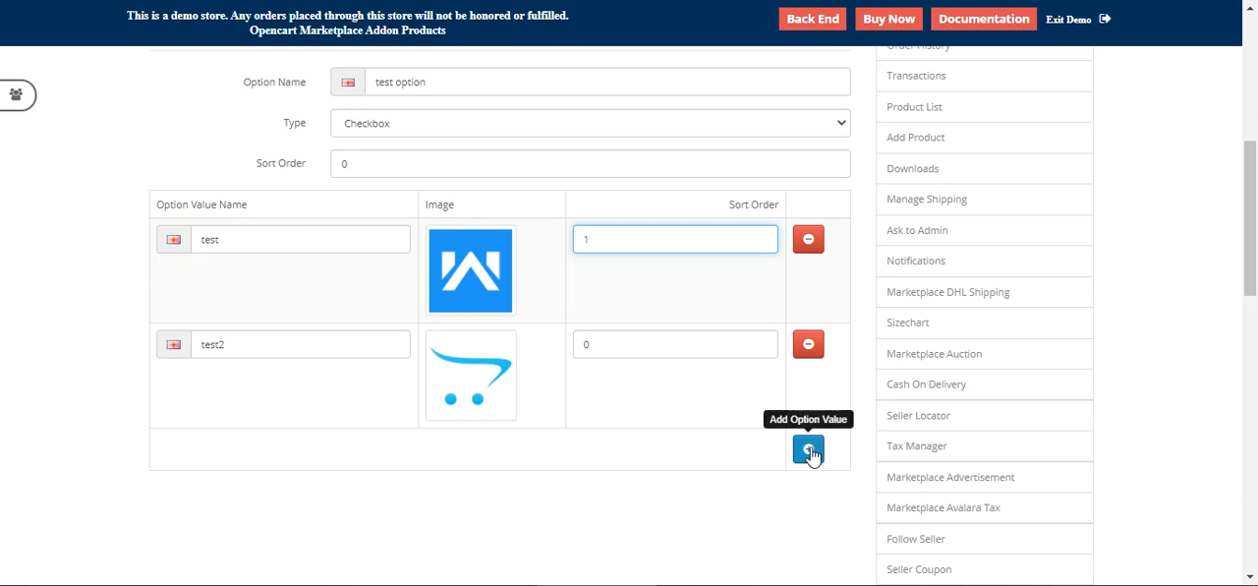
scroll(540, 480, "up", 3)
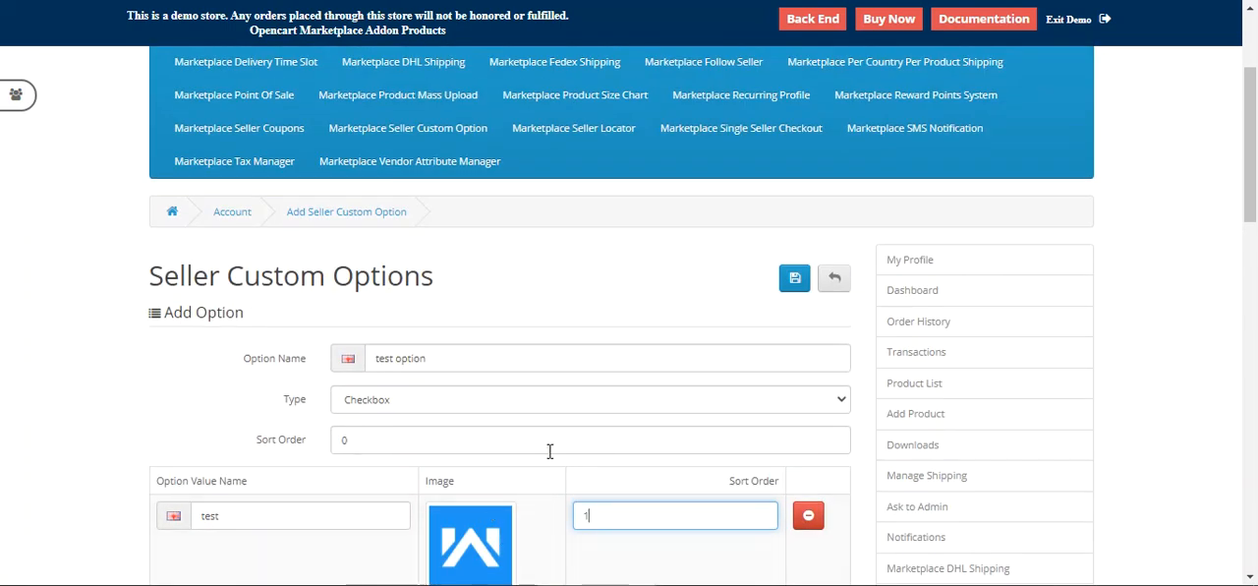
left_click_drag(402, 435, 250, 430)
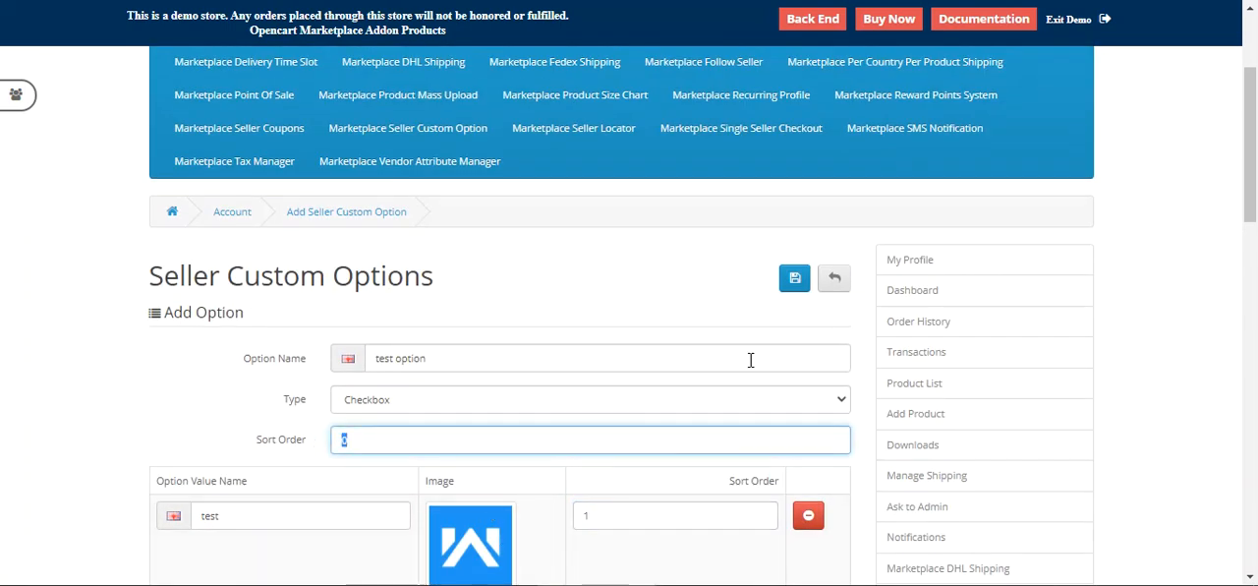
left_click(793, 281)
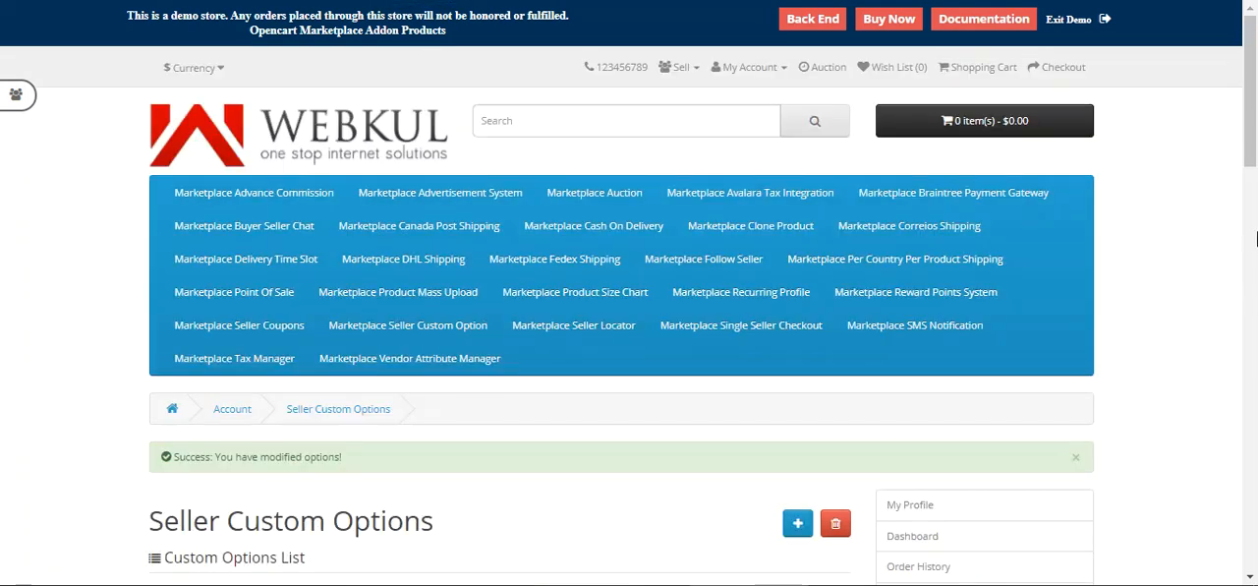
Step: Check the Color dropdown on the Black Leather Jacket product page
left_click_drag(1253, 154, 1254, 242)
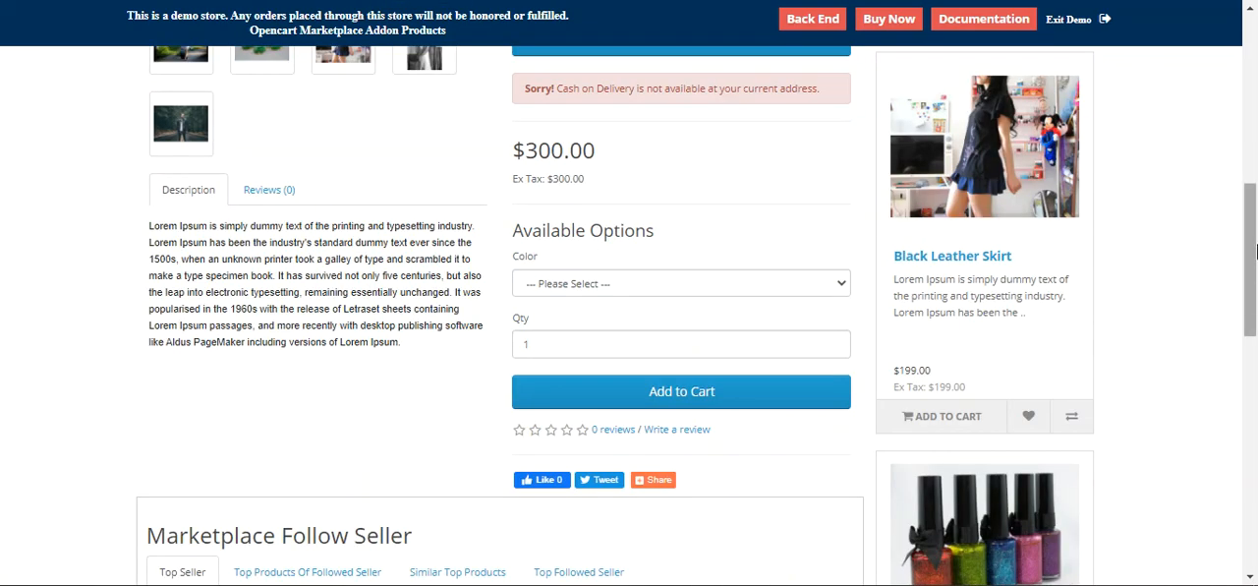
left_click_drag(1254, 280, 1255, 194)
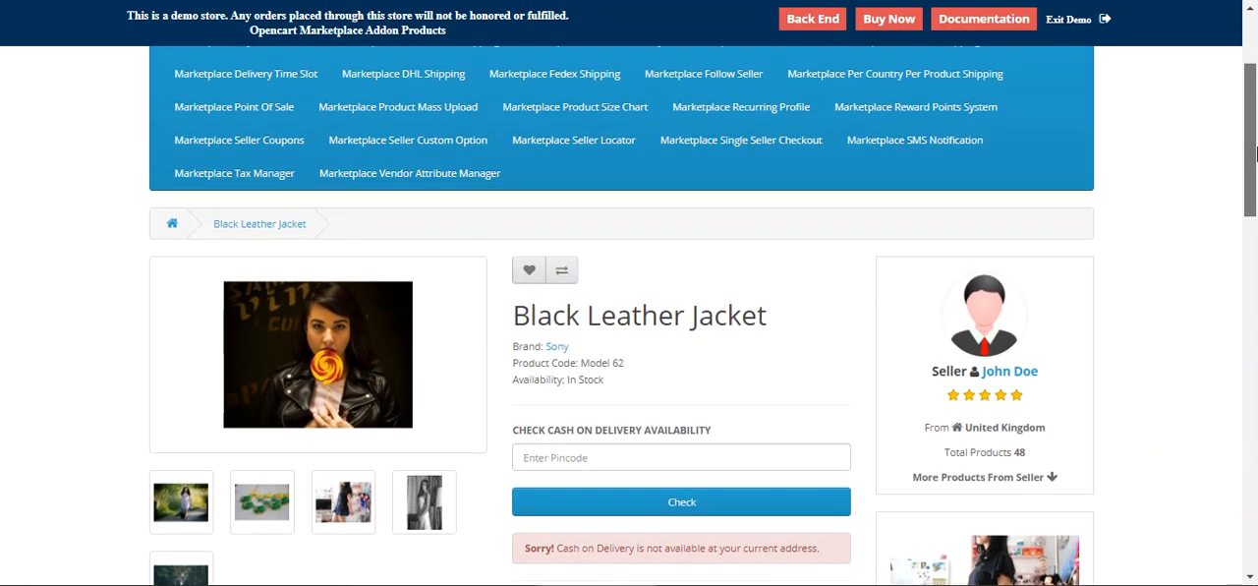
left_click_drag(1256, 153, 1256, 265)
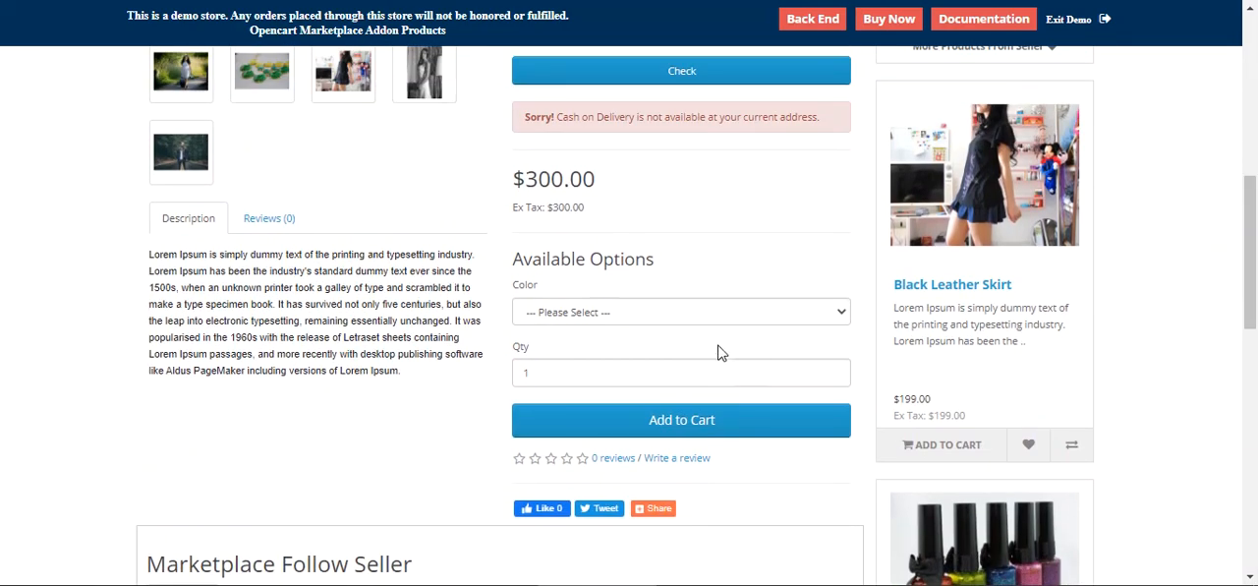
left_click(649, 312)
left_click_drag(522, 250, 691, 261)
left_click(658, 315)
Step: Review the test option's reordered values and leave its edit form
left_click(476, 409)
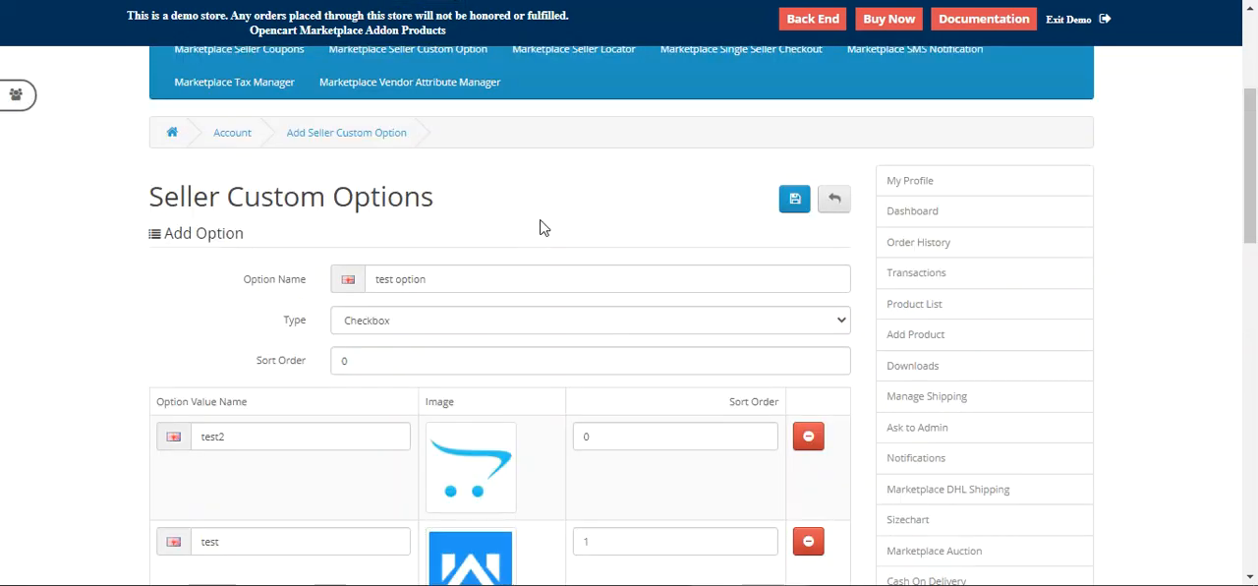
scroll(1255, 195, "down", 1)
scroll(1255, 195, "up", 1)
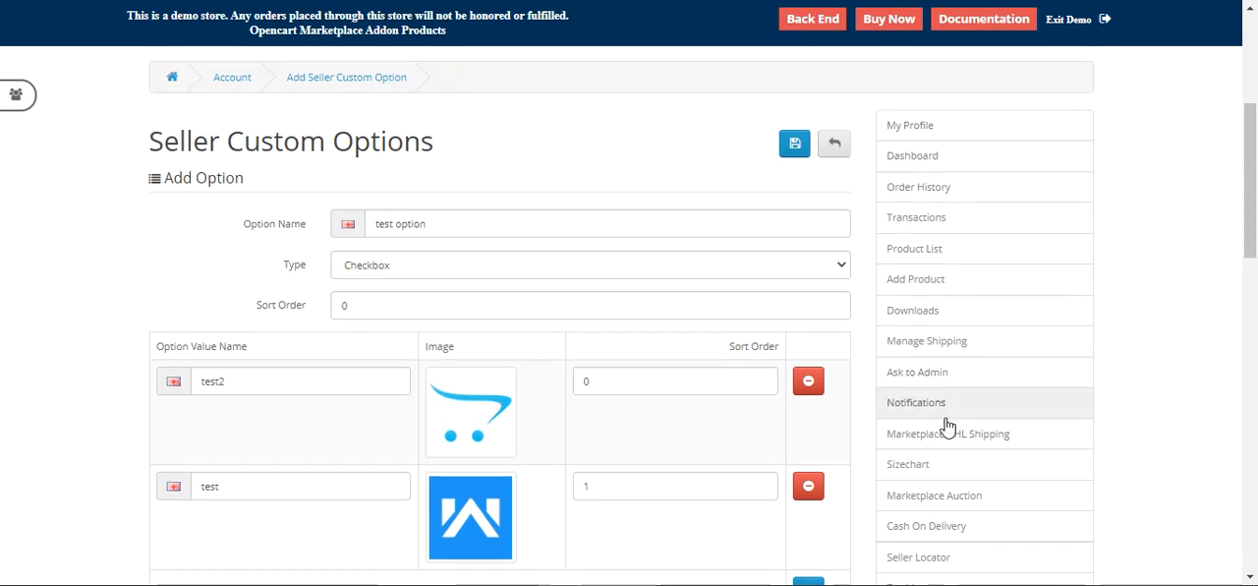
scroll(753, 455, "down", 2)
scroll(828, 331, "up", 4)
left_click(835, 335)
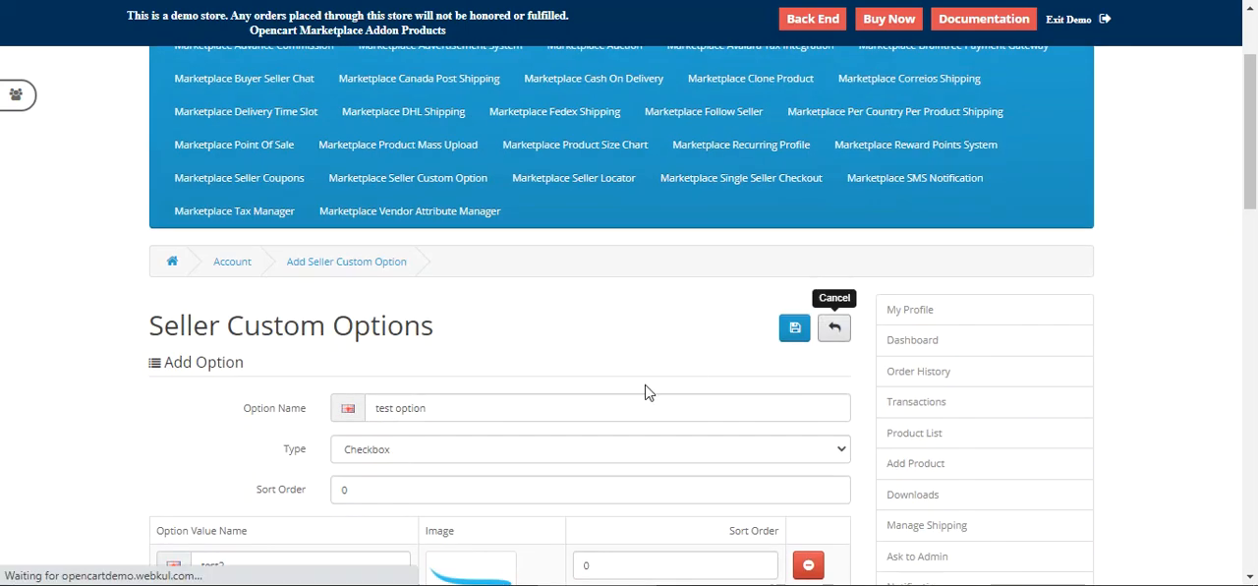
Step: Start a new seller custom option named r3 of type Radio with sort order 2
scroll(640, 390, "down", 1)
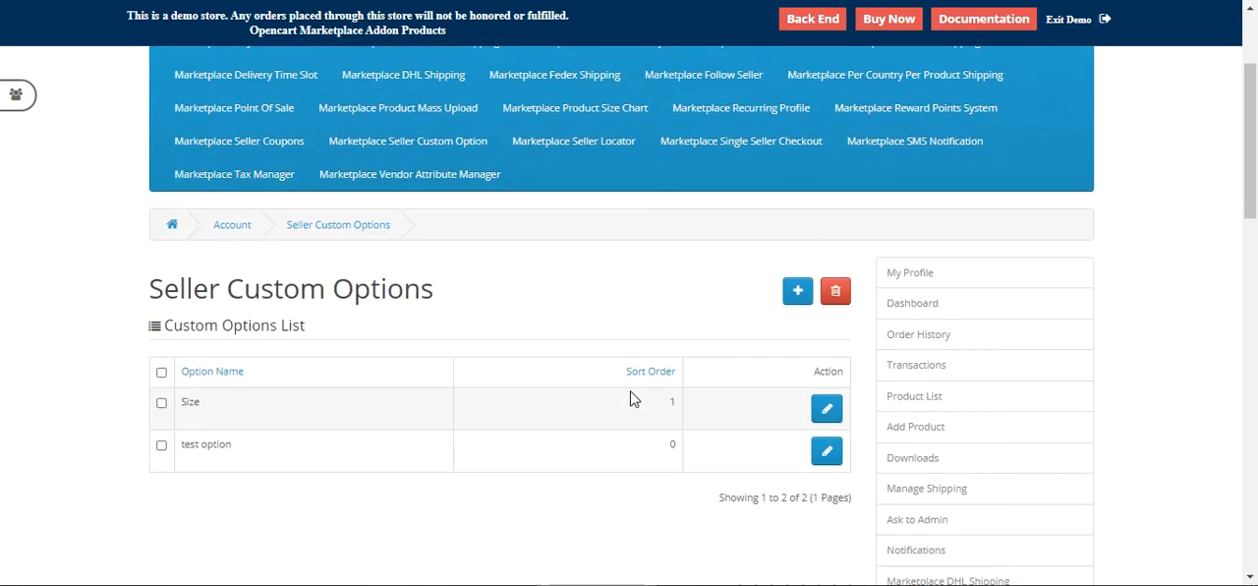
left_click(799, 295)
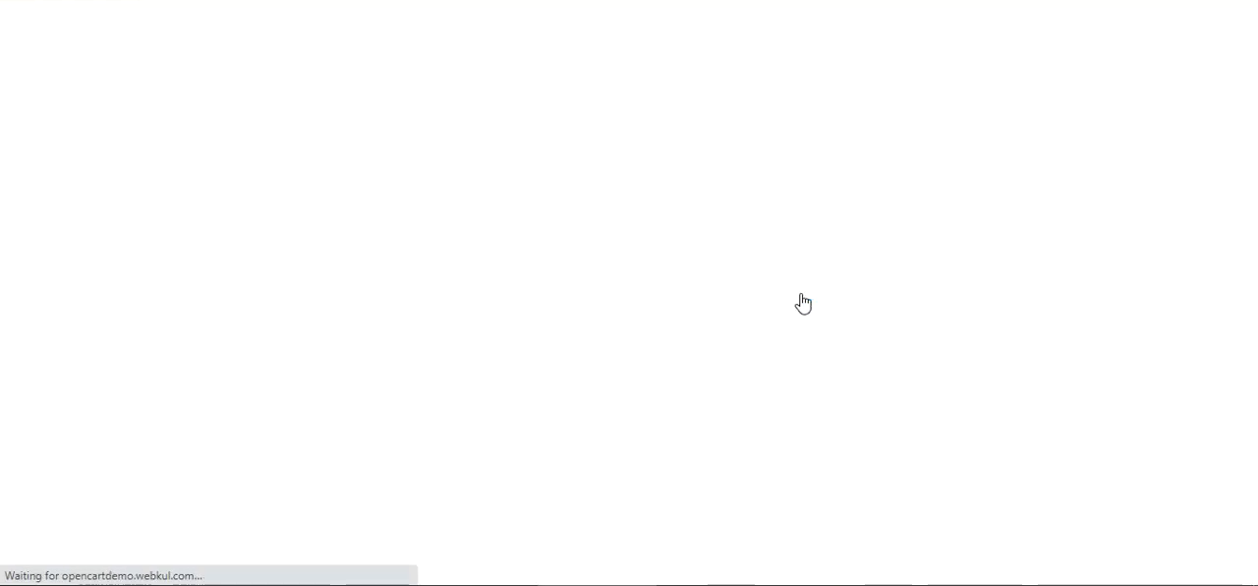
scroll(488, 371, "down", 2)
left_click(424, 279)
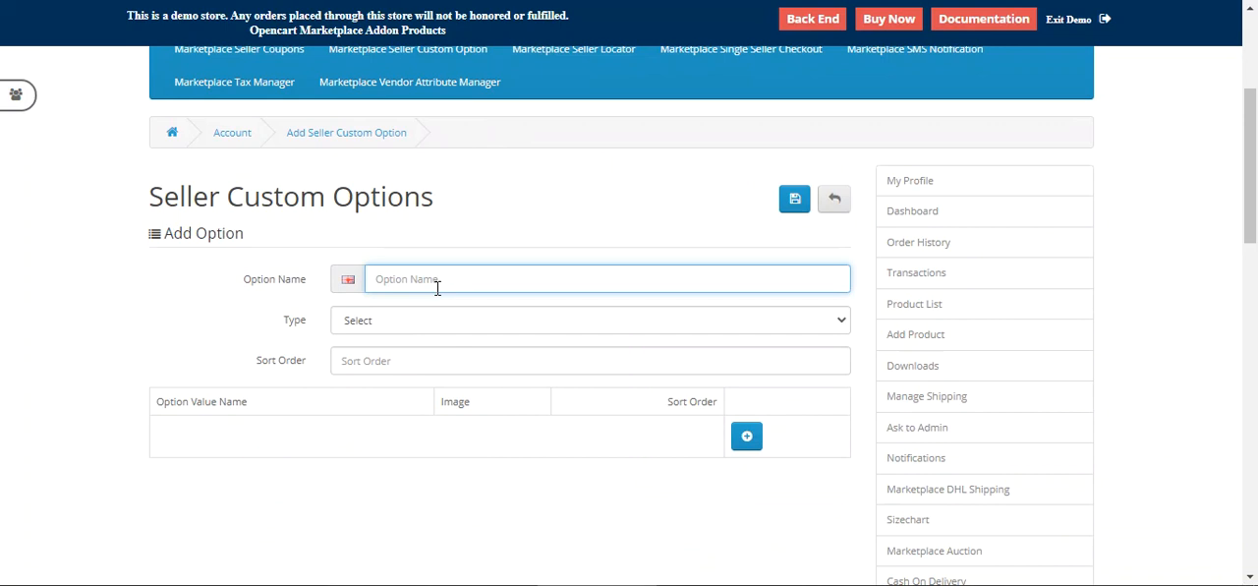
type("r3")
left_click(387, 317)
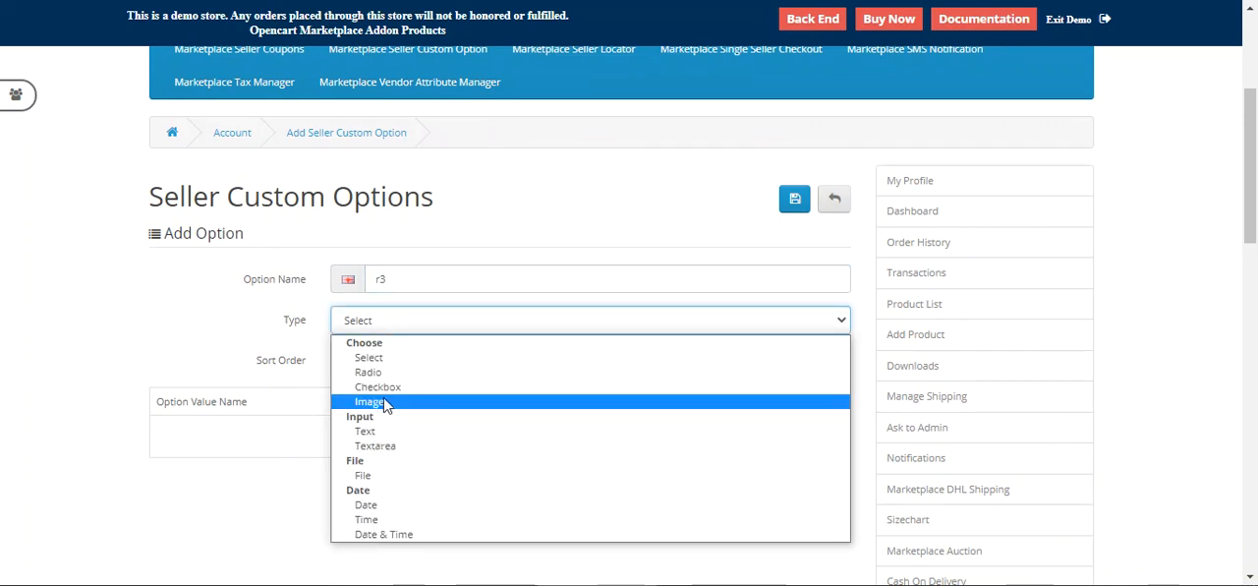
left_click(397, 371)
left_click(356, 361)
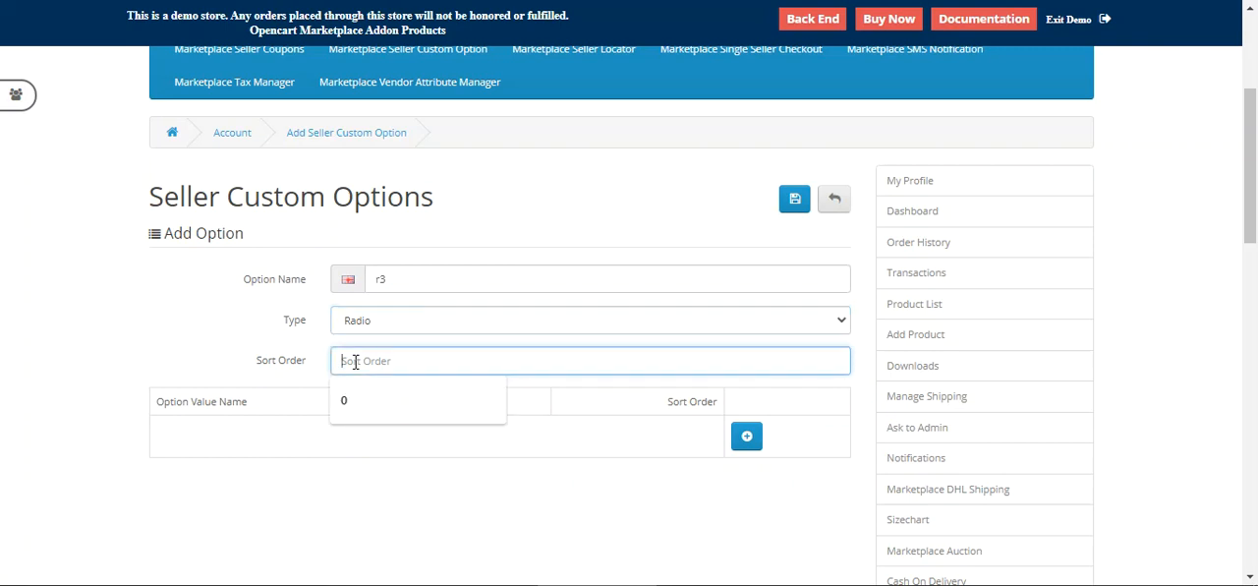
type("2")
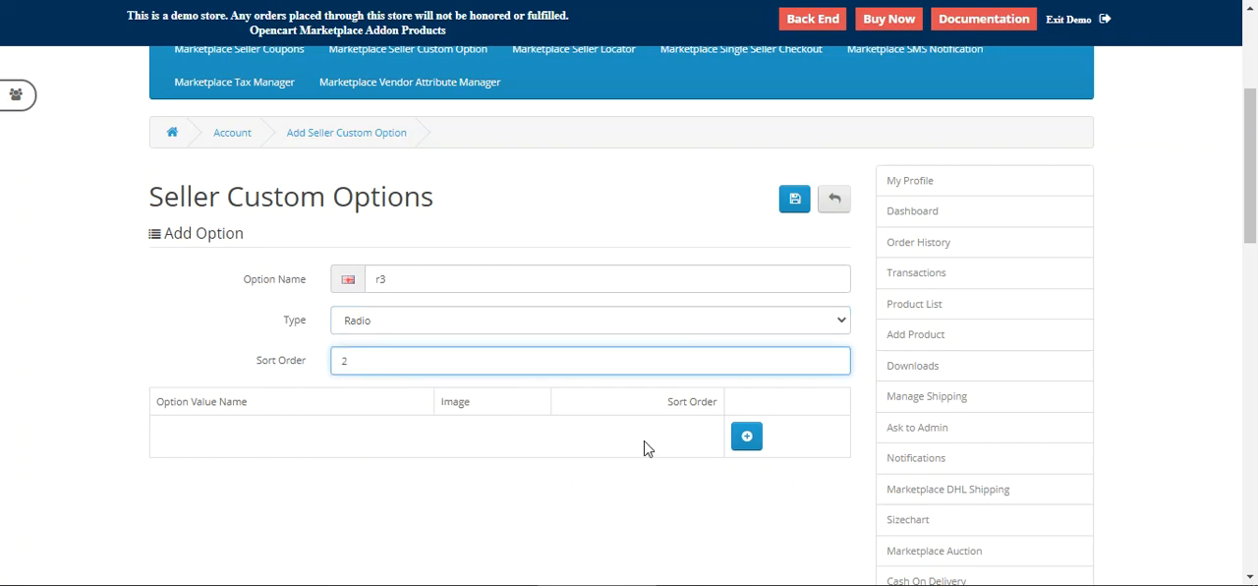
Step: Add two option values named rt and ru to the r3 option
left_click(745, 436)
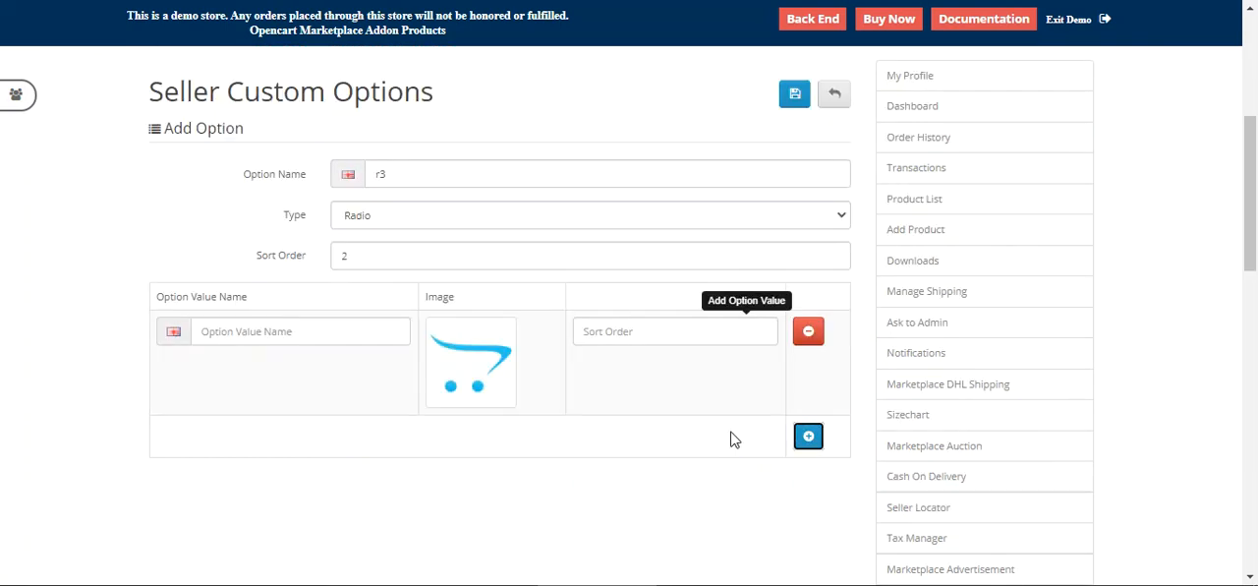
left_click(302, 323)
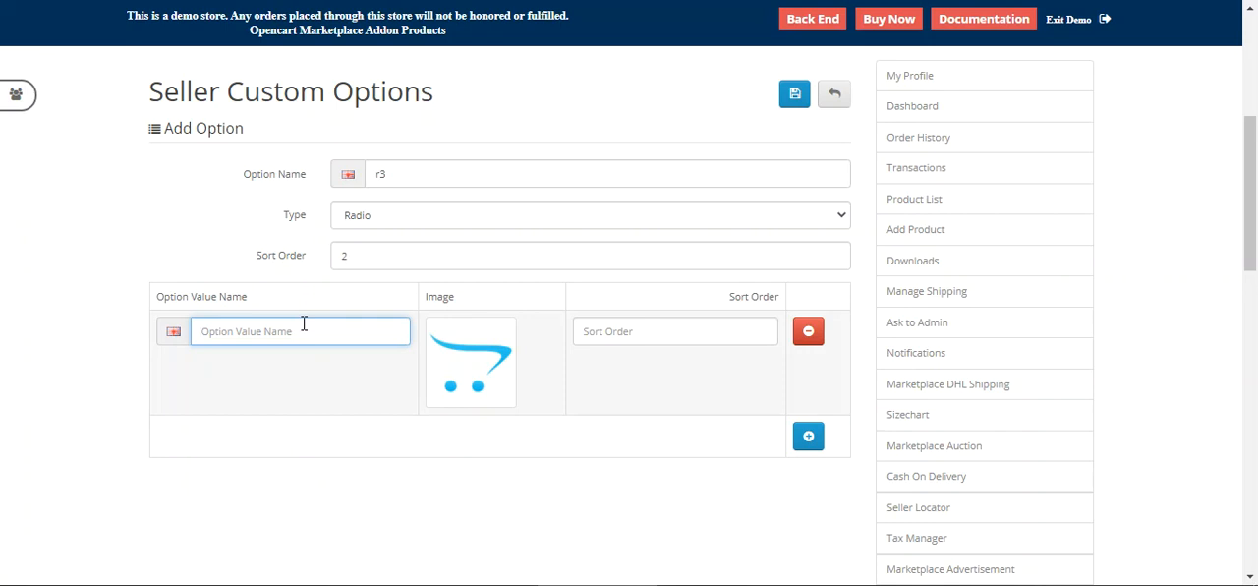
type("rt")
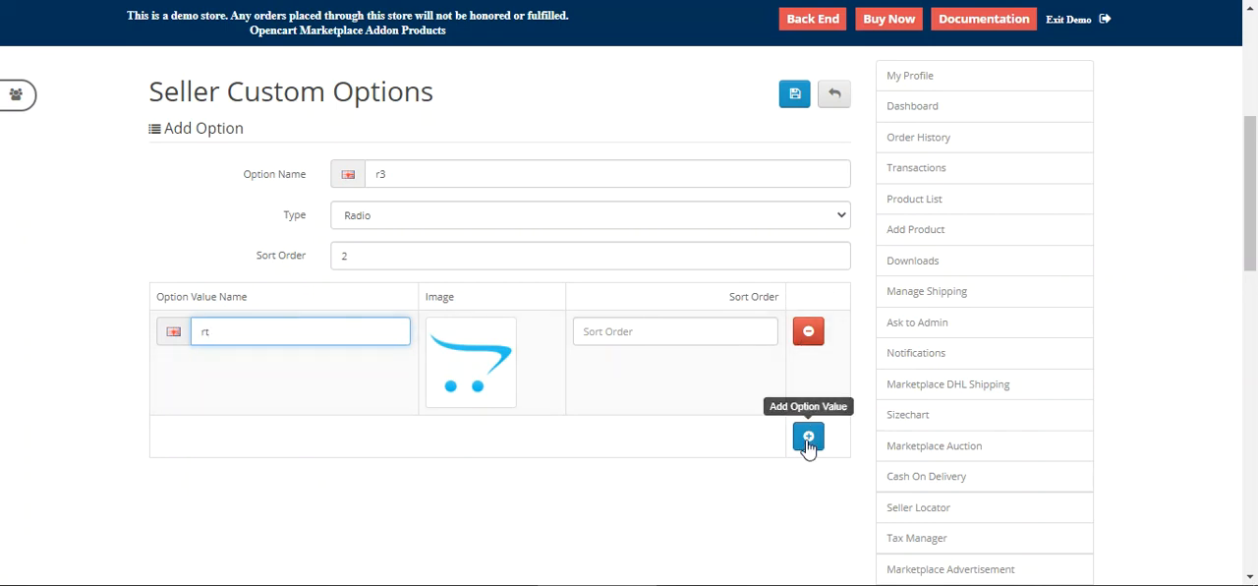
left_click(808, 436)
left_click(260, 329)
type("r")
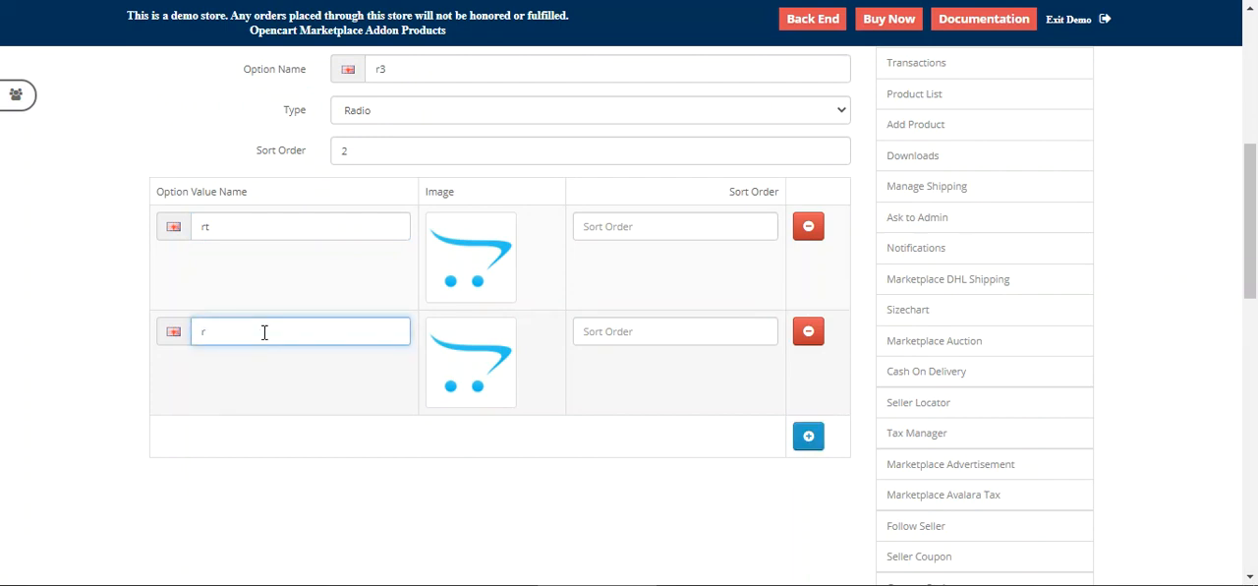
type("u")
Step: Add a third option value named r and save the r3 option
left_click(808, 436)
left_click(313, 329)
type("rv")
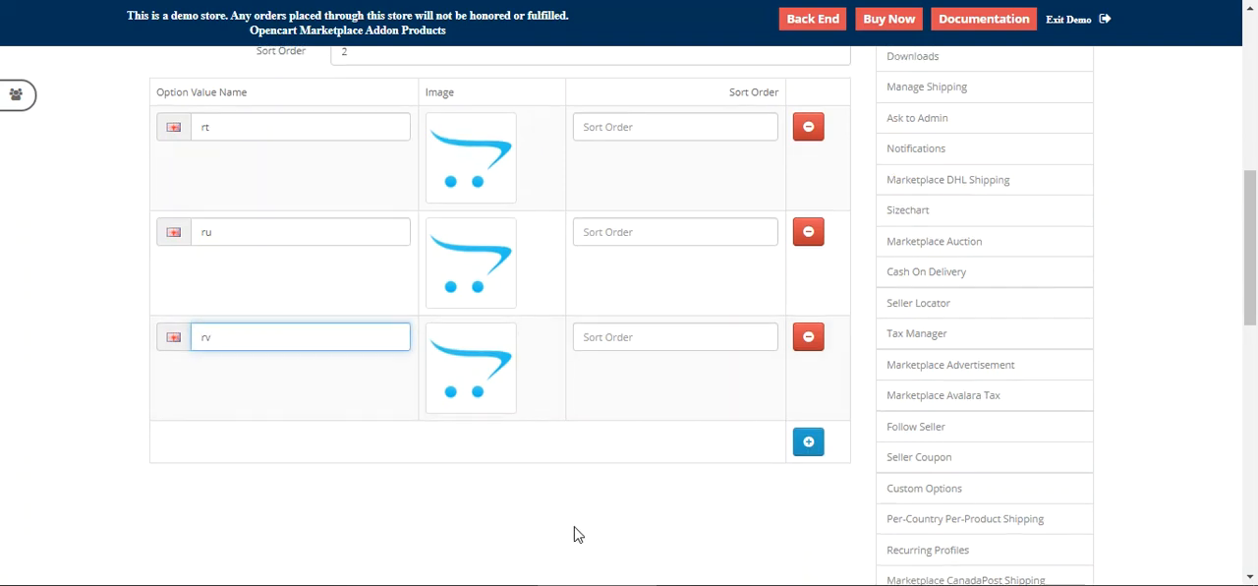
scroll(575, 532, "up", 10)
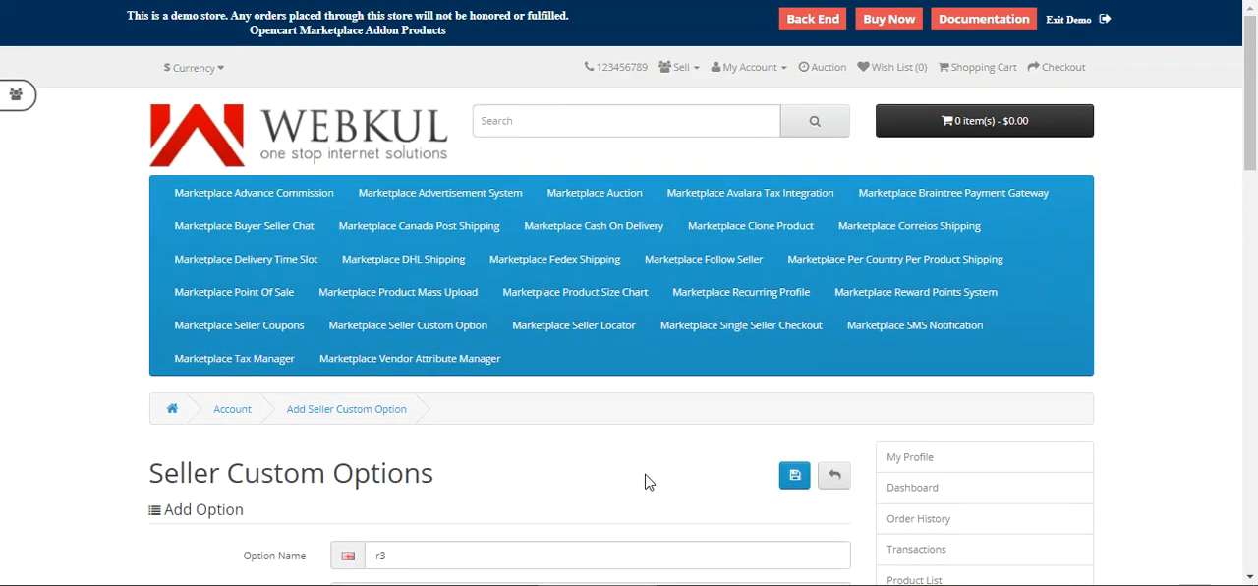
left_click(794, 475)
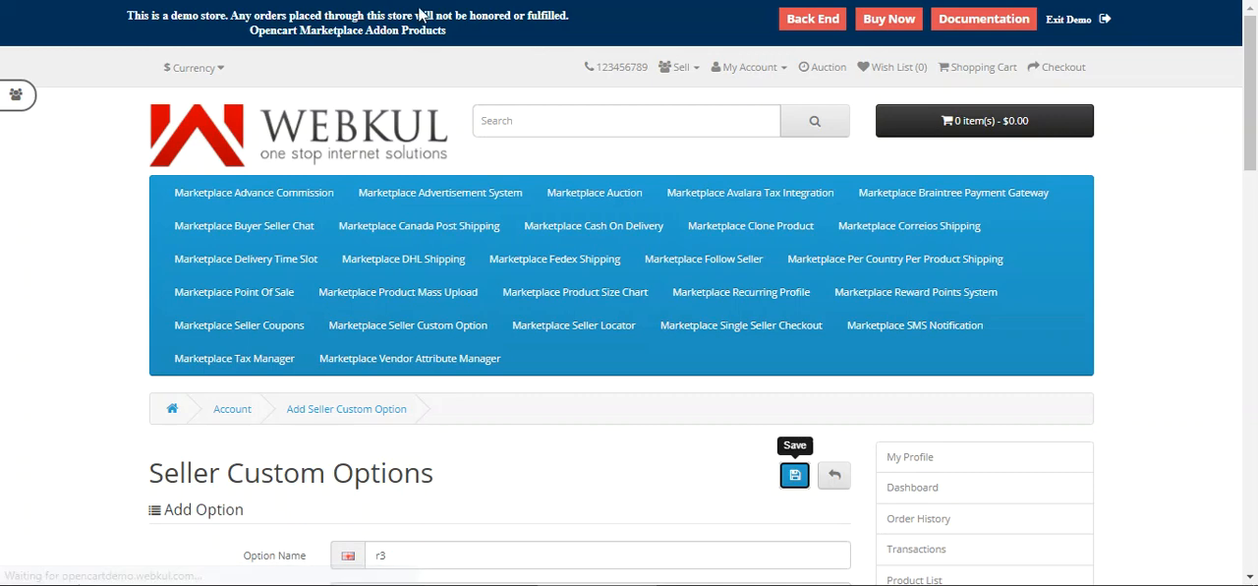
Step: Go to the seller product list and open the Black Leather Jacket product for editing
left_click_drag(1252, 129, 1255, 236)
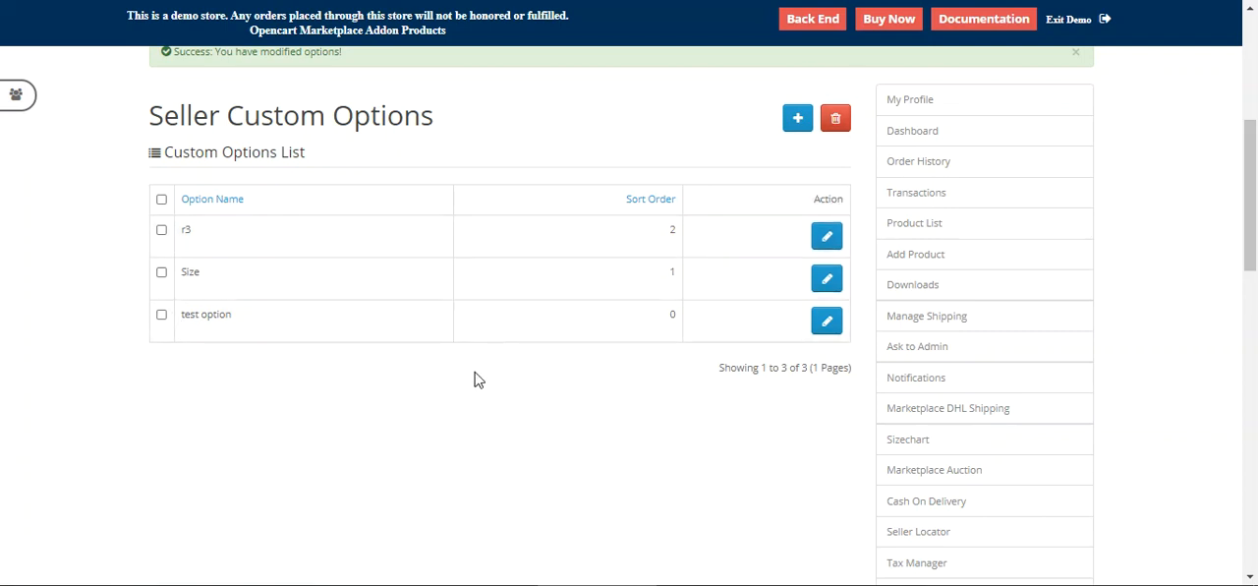
left_click_drag(284, 117, 447, 116)
left_click(496, 112)
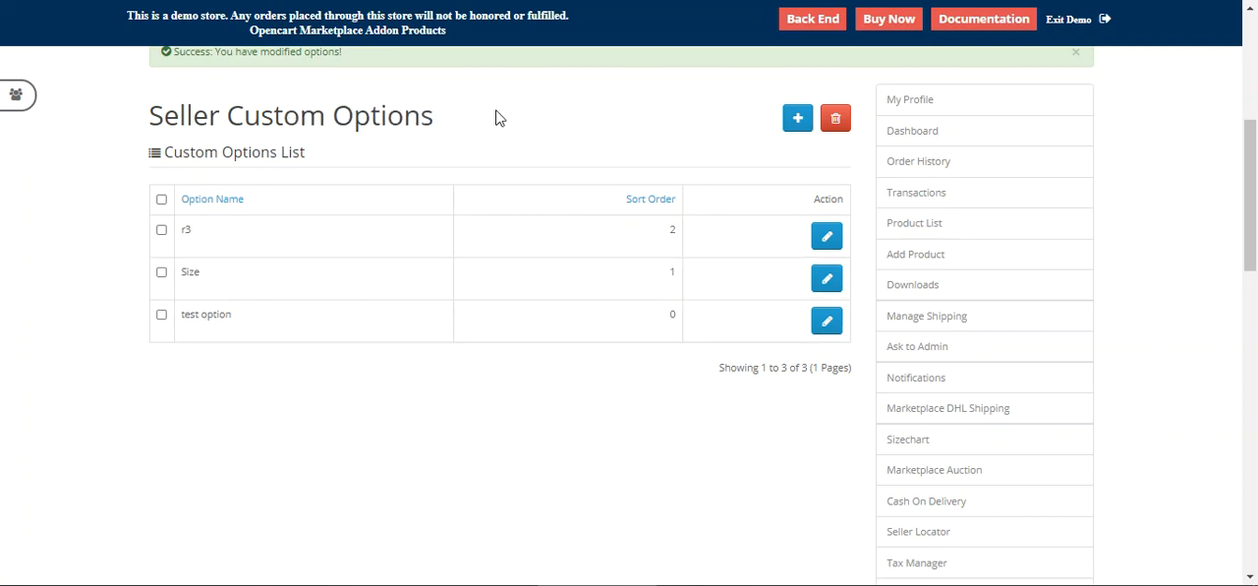
left_click(947, 238)
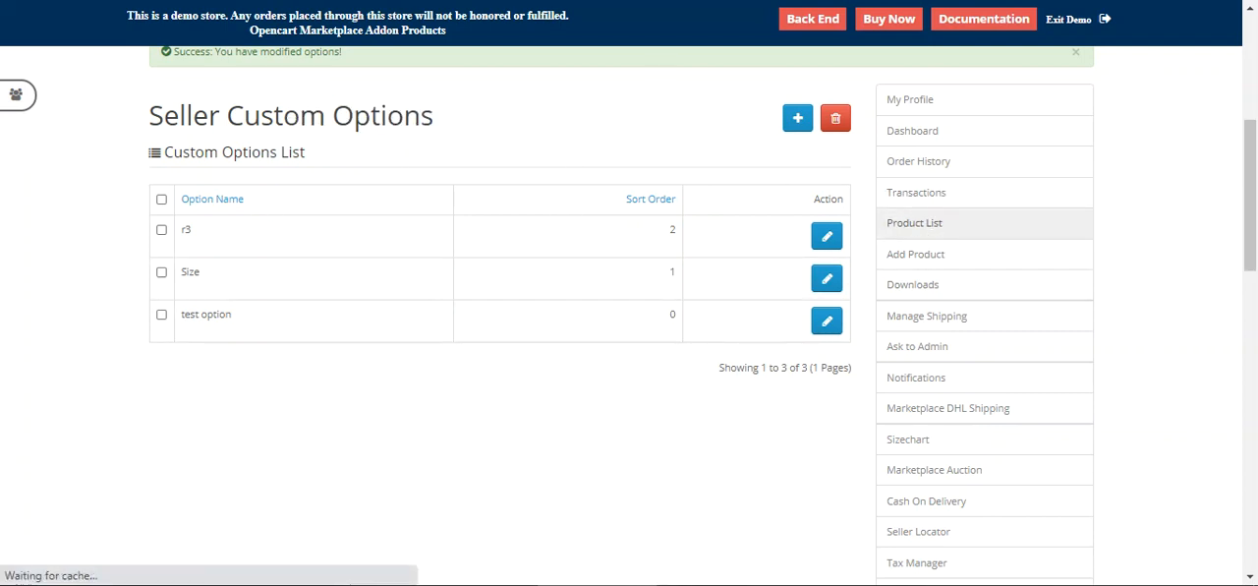
scroll(449, 415, "down", 3)
scroll(315, 417, "down", 3)
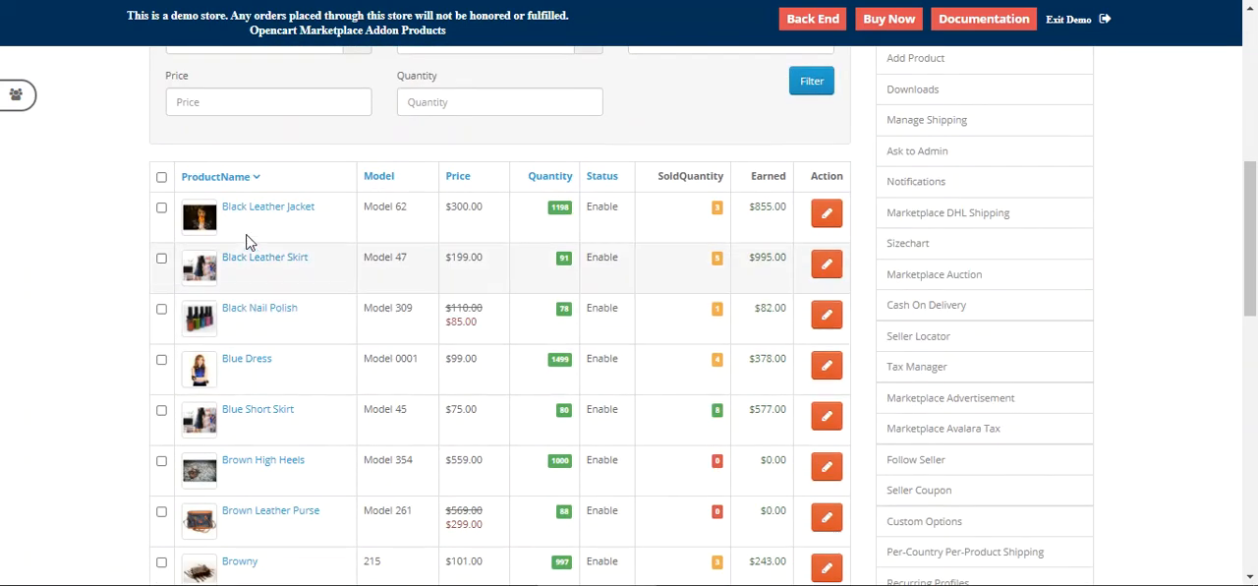
left_click(826, 216)
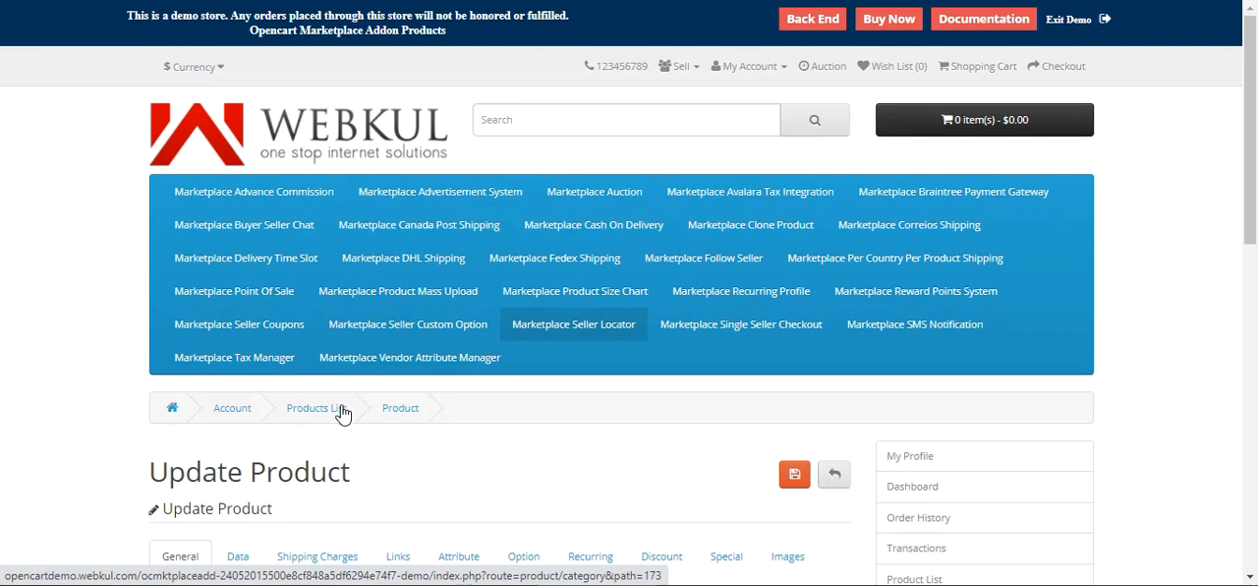
Step: Add the r3 custom option to the product's options with two value rows
scroll(251, 334, "down", 3)
left_click(524, 285)
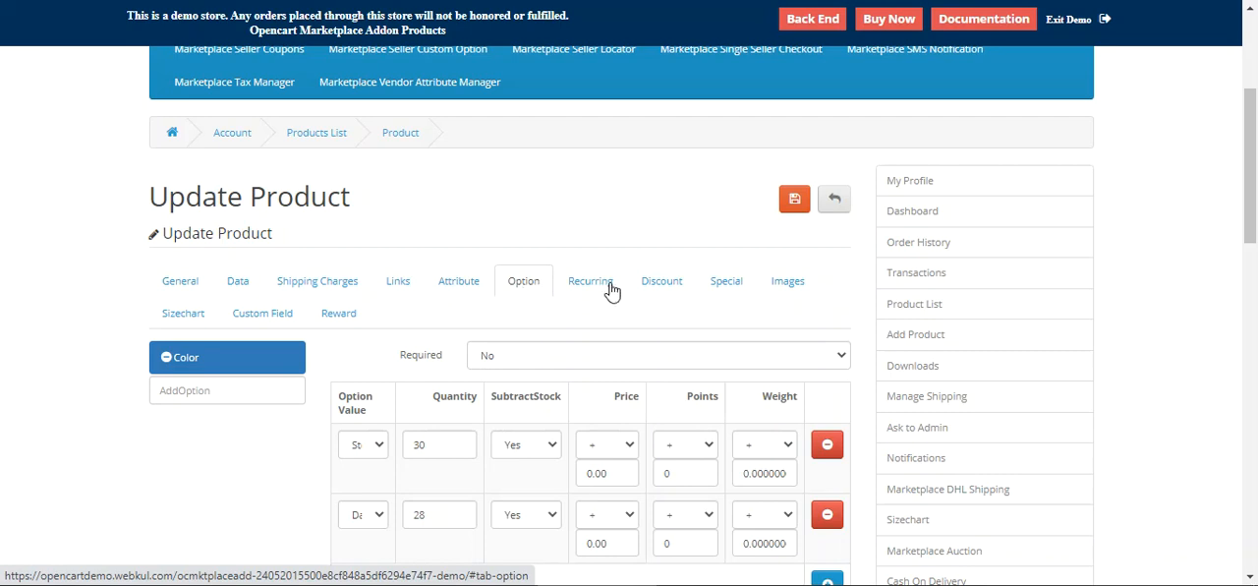
scroll(551, 295, "down", 2)
left_click(188, 255)
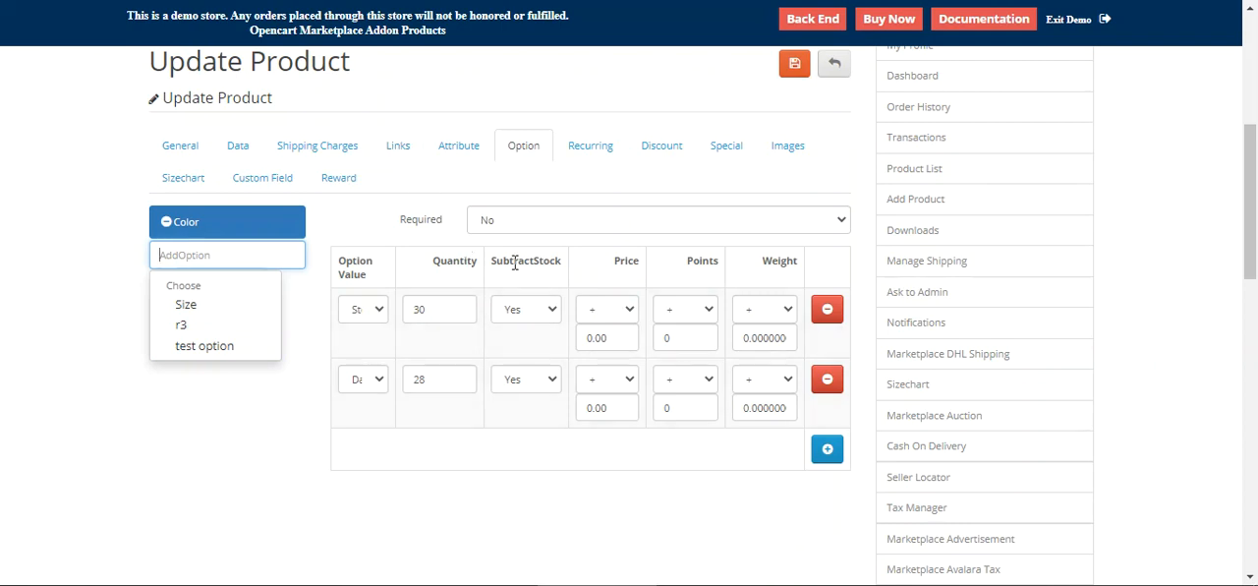
left_click(209, 327)
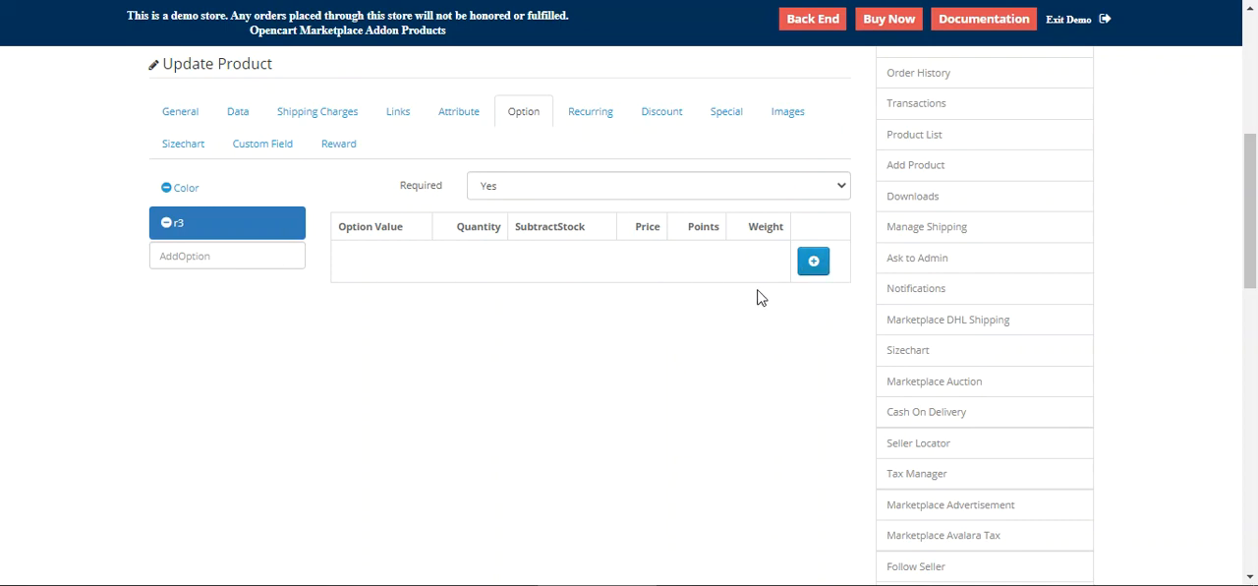
left_click(820, 263)
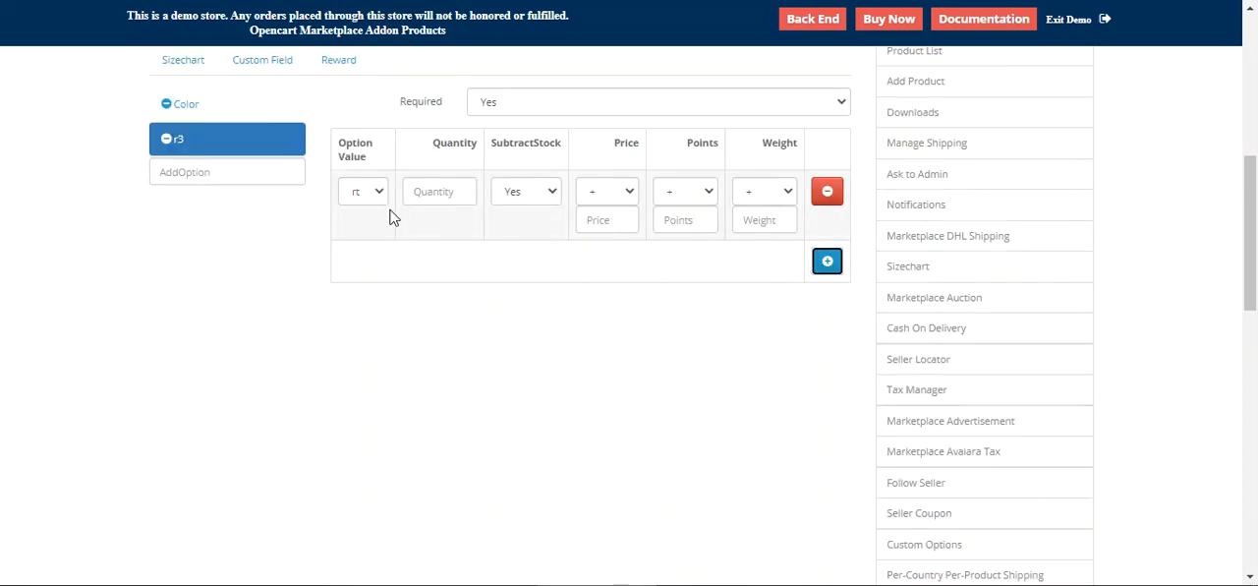
left_click(826, 262)
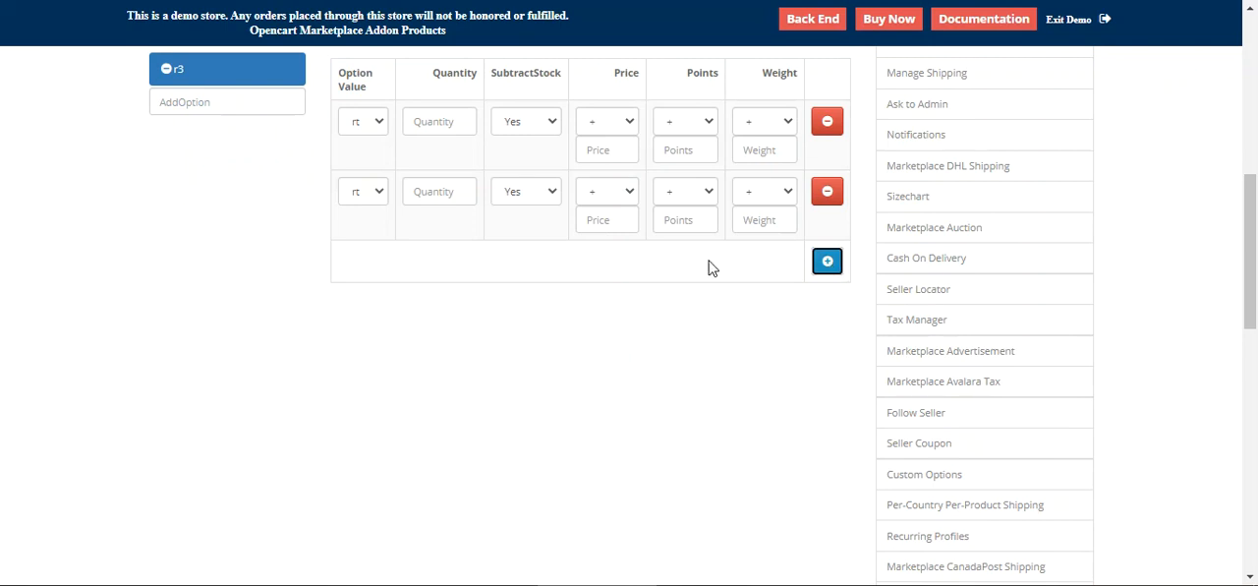
Step: Set the first r3 value row's quantity to 7 and its price to 10
scroll(368, 266, "up", 2)
left_click(453, 309)
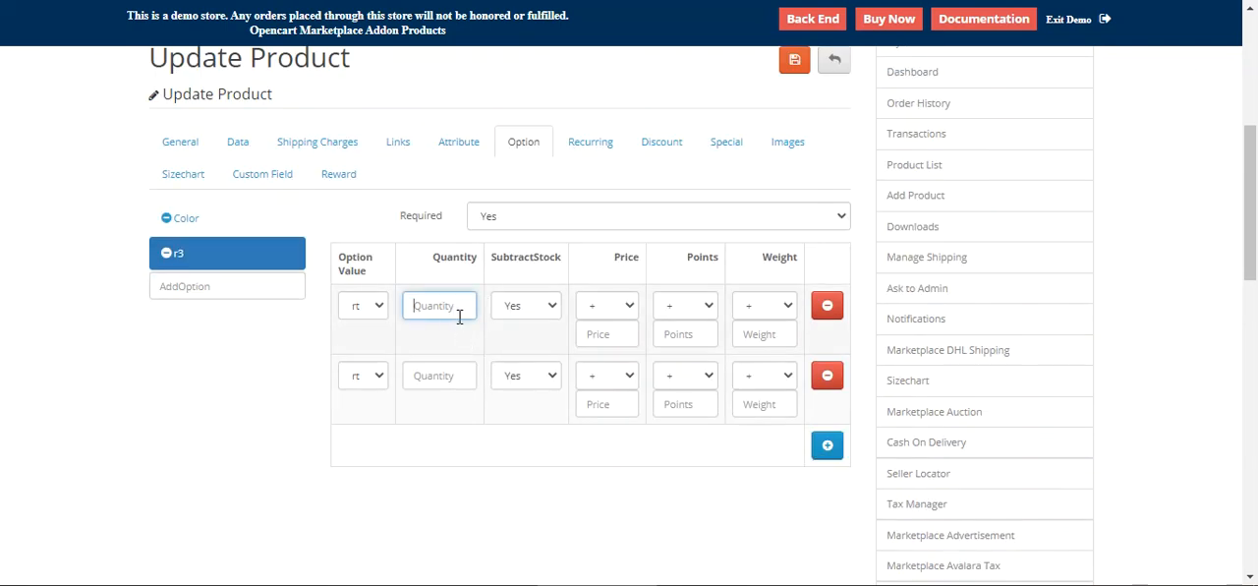
type("7")
left_click(498, 311)
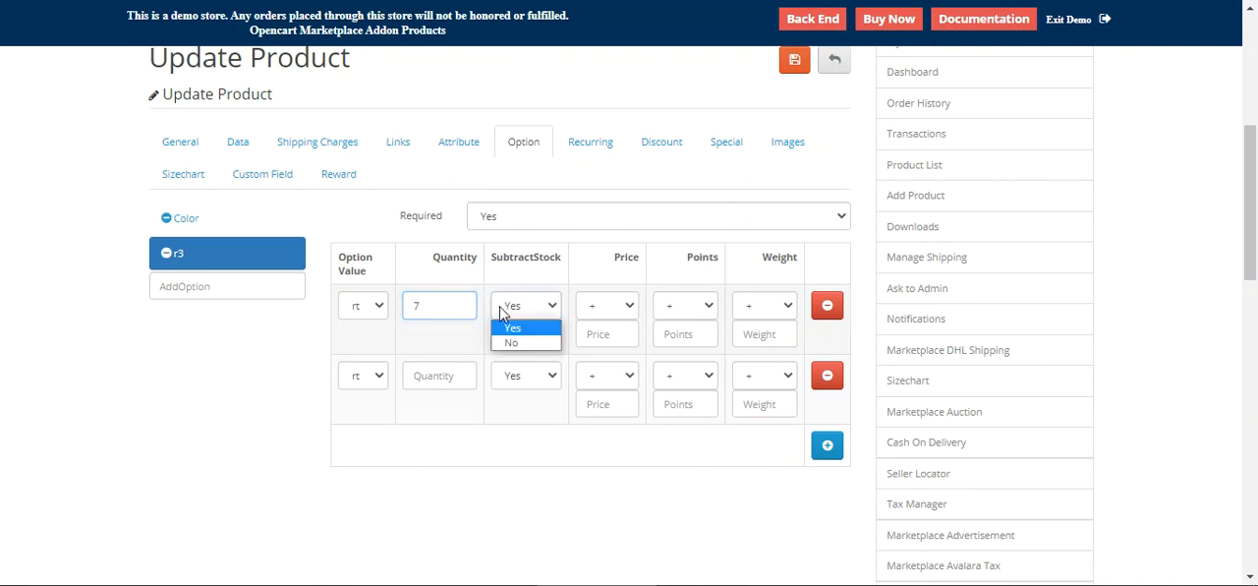
left_click(634, 308)
left_click(539, 354)
left_click(586, 312)
left_click(601, 327)
left_click(611, 335)
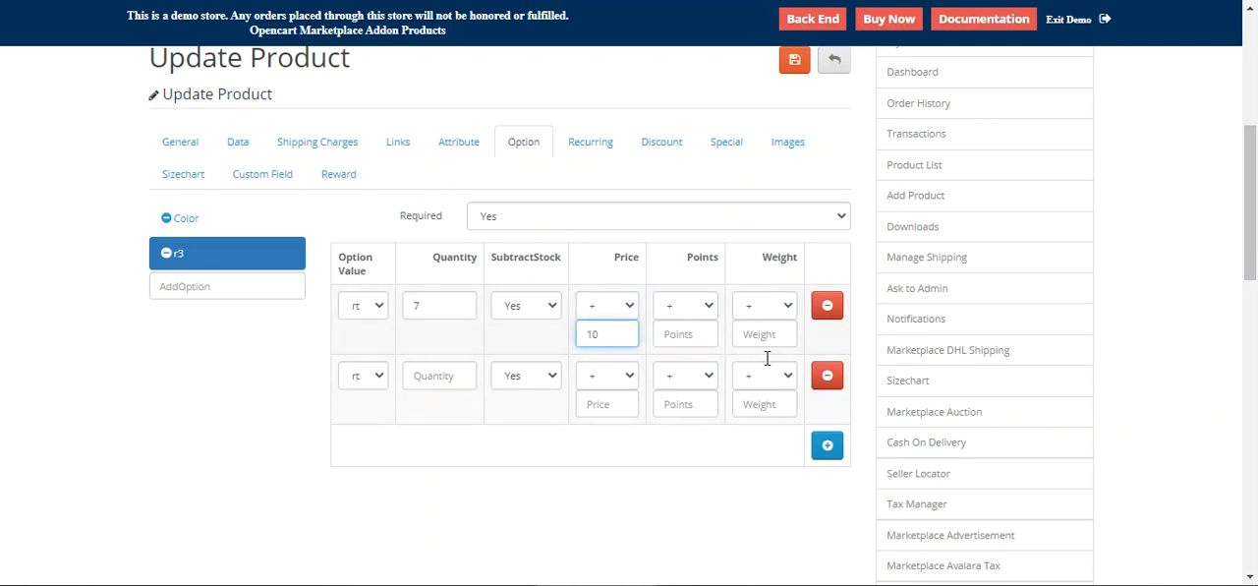
Step: Add the test option to the product's options and insert one value row
left_click(166, 253)
left_click(196, 251)
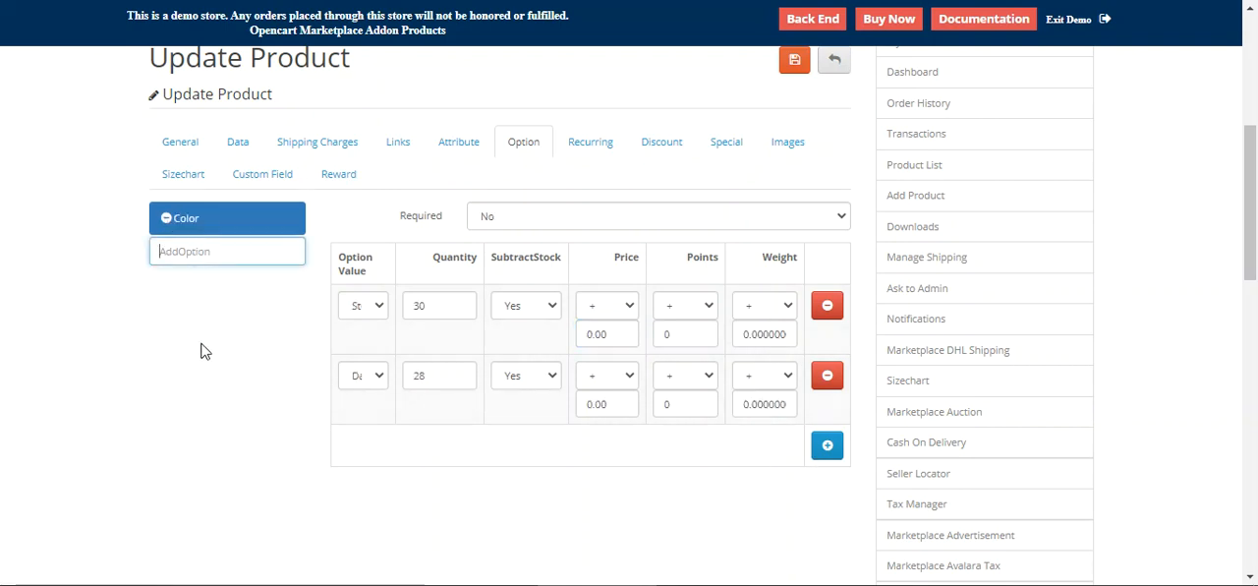
left_click(204, 259)
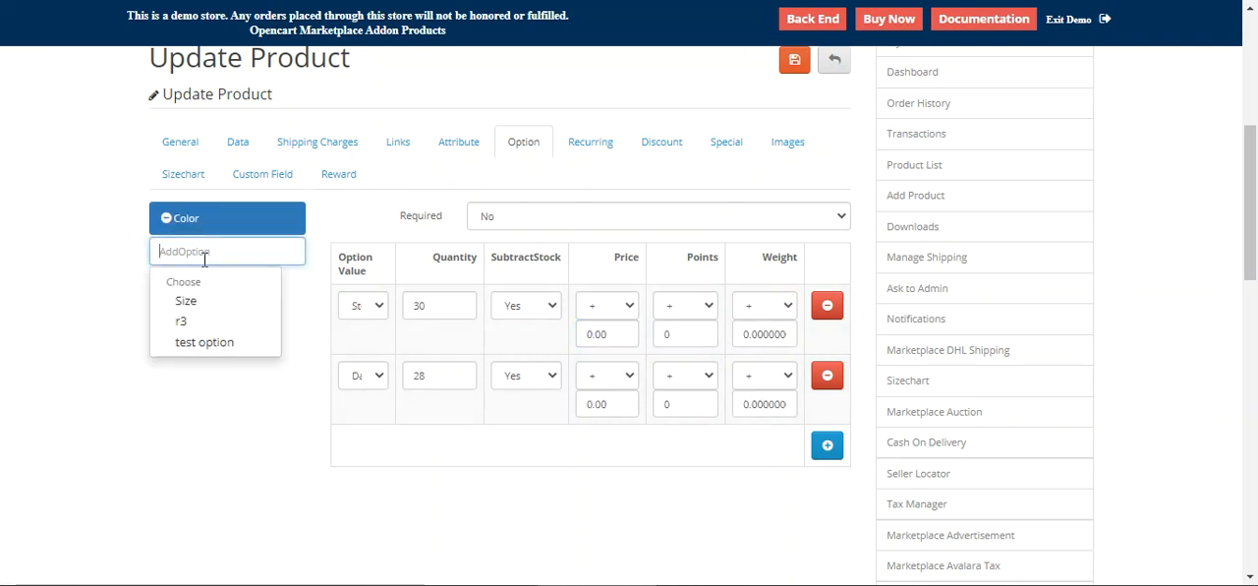
left_click(207, 342)
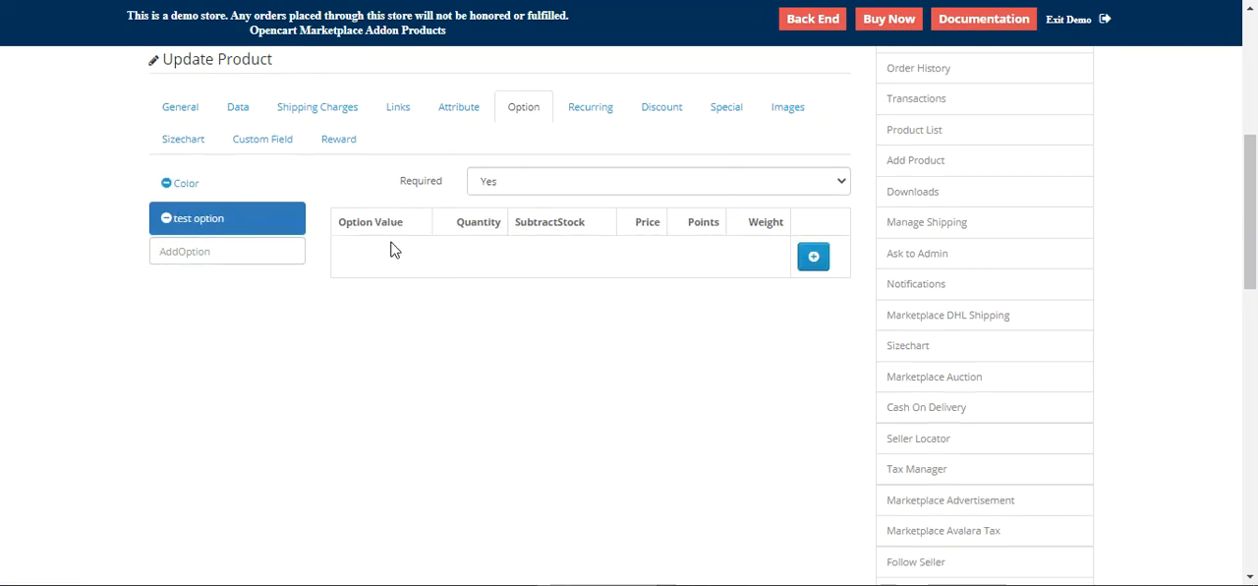
left_click(816, 258)
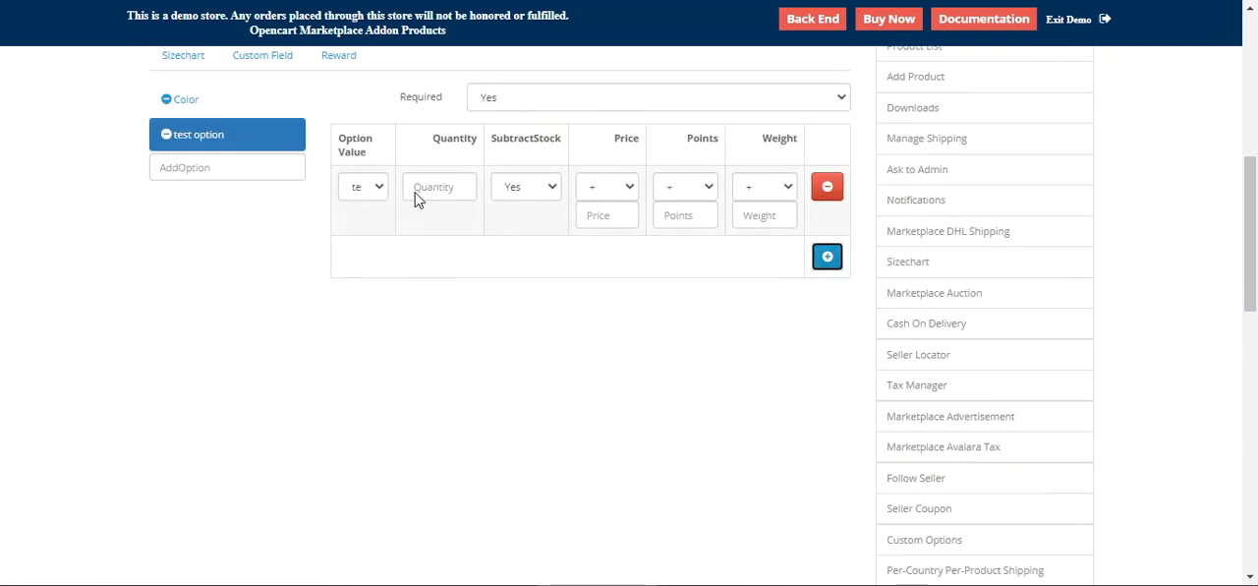
Step: Set the test option value's quantity to 10 and price to 20000, then save the product
left_click(457, 190)
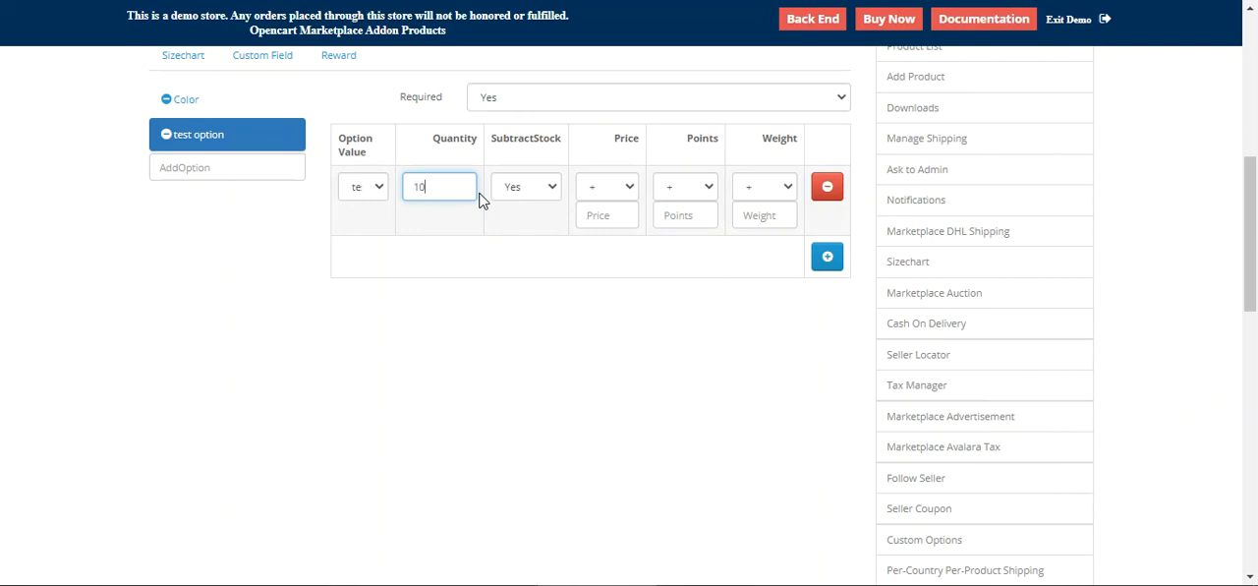
left_click(628, 196)
left_click(617, 208)
left_click(618, 212)
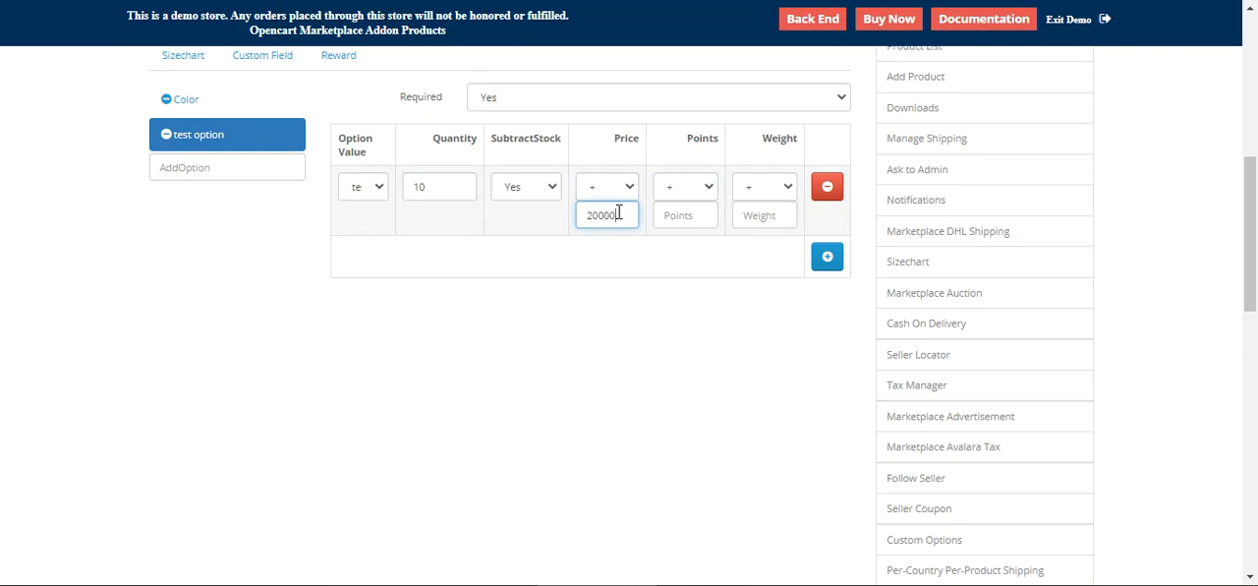
scroll(450, 312, "up", 4)
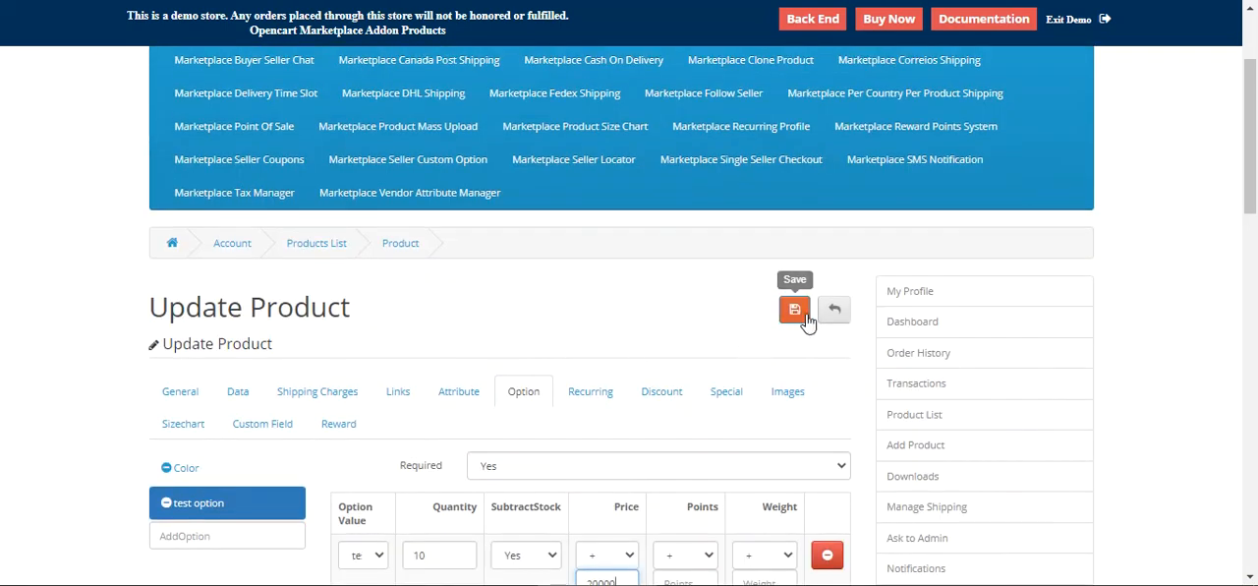
left_click(795, 312)
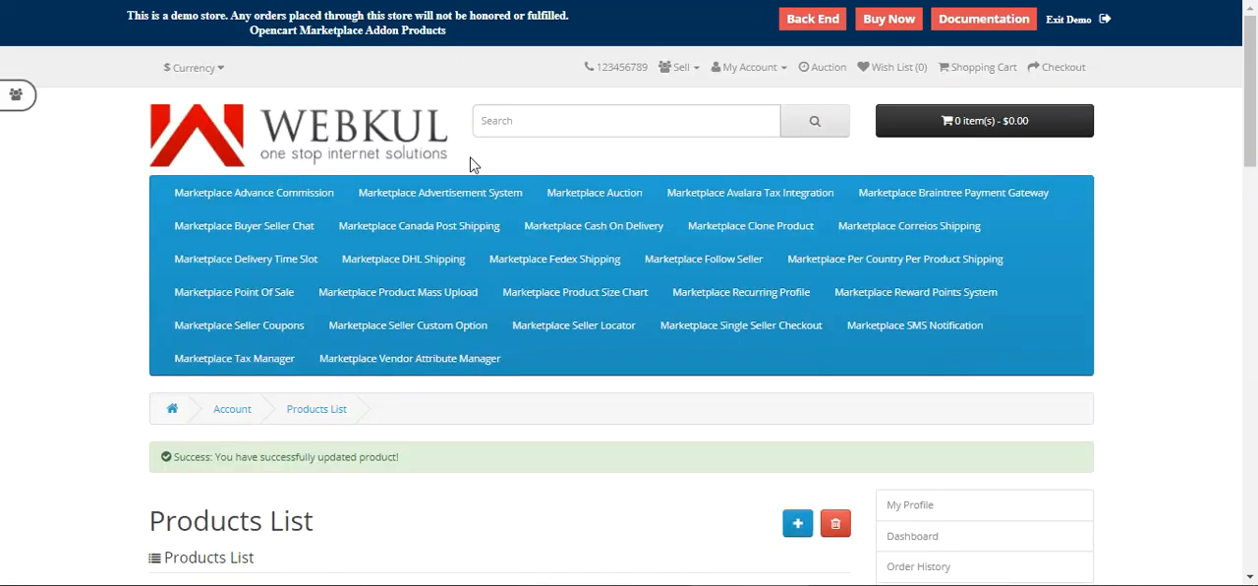
scroll(495, 472, "down", 5)
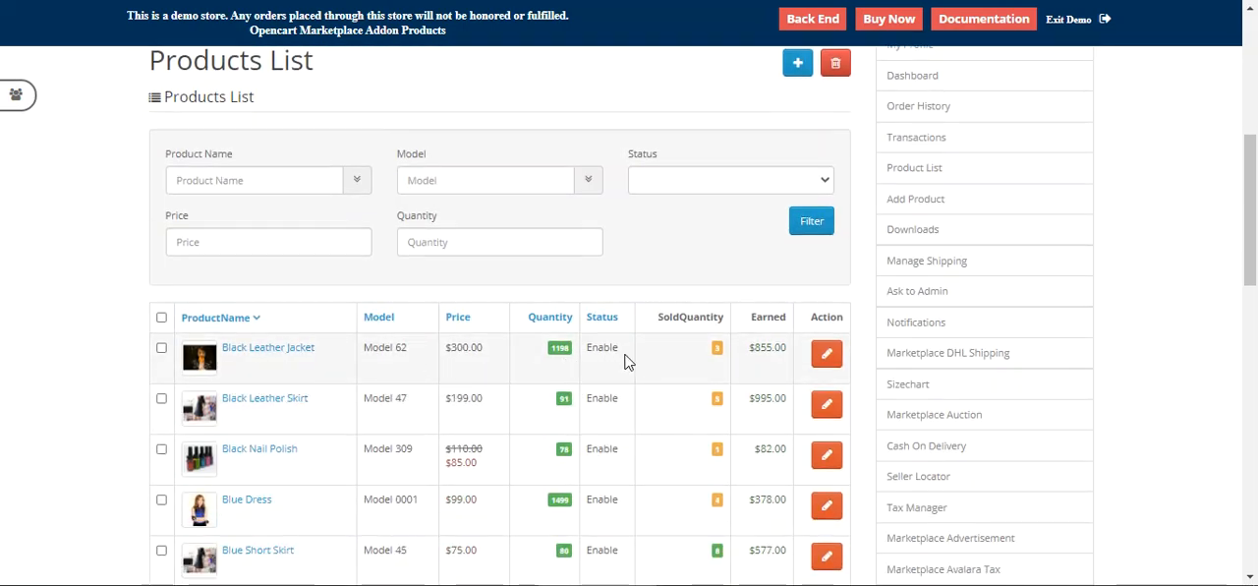
Step: Open the Black Leather Jacket product page and examine its available options
left_click(815, 363)
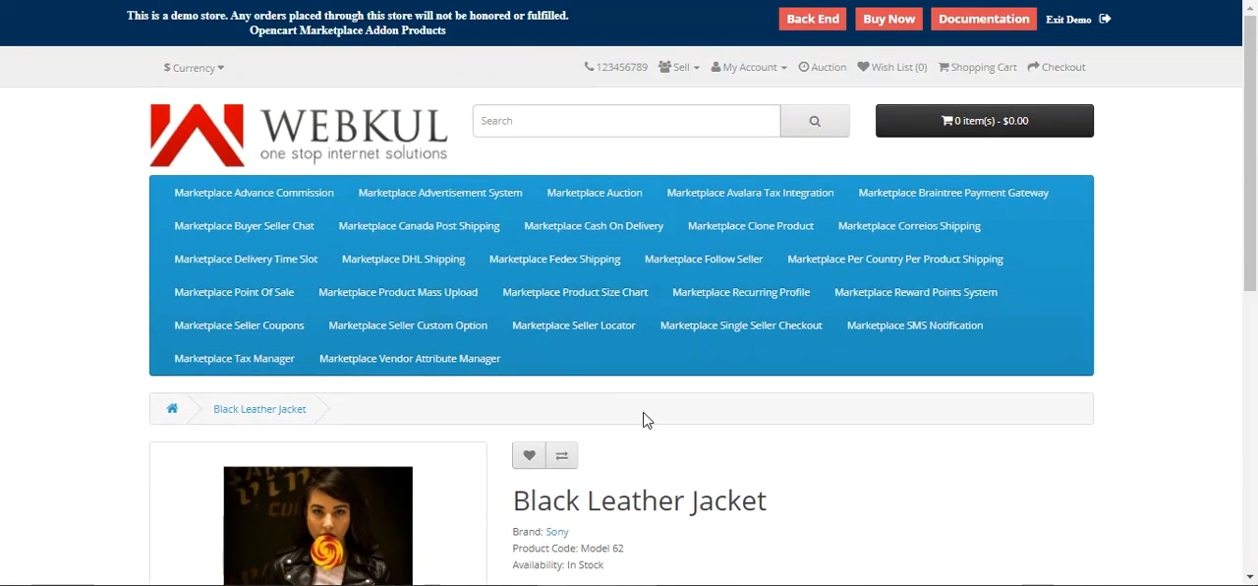
scroll(644, 419, "down", 5)
scroll(645, 413, "up", 1)
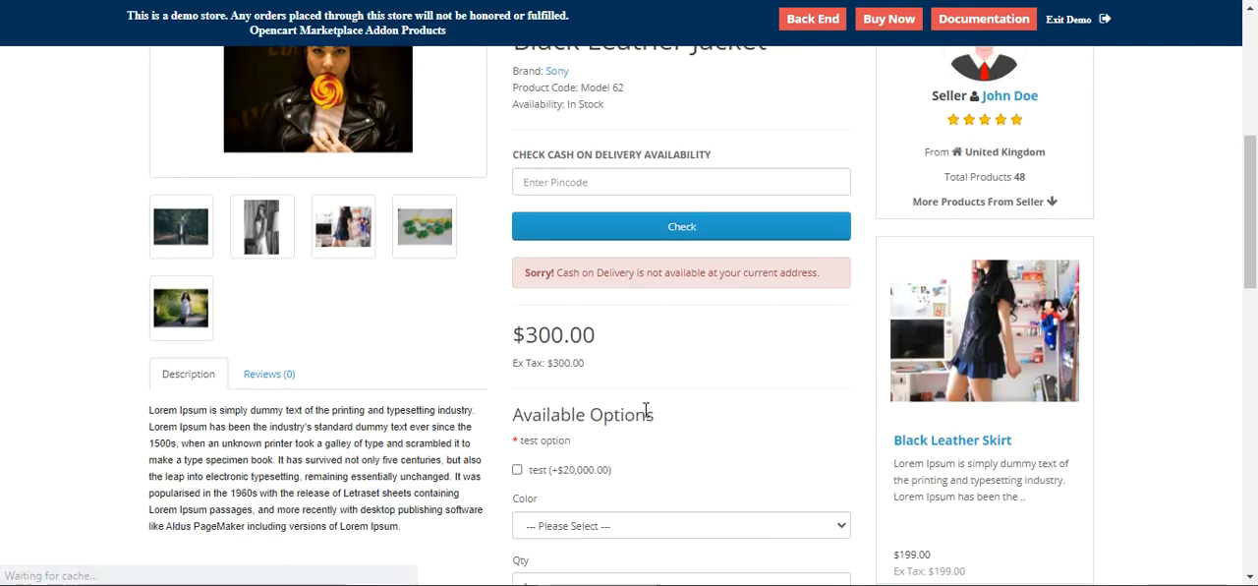
scroll(634, 388, "down", 2)
left_click(598, 341)
left_click(531, 363)
double_click(522, 257)
triple_click(548, 268)
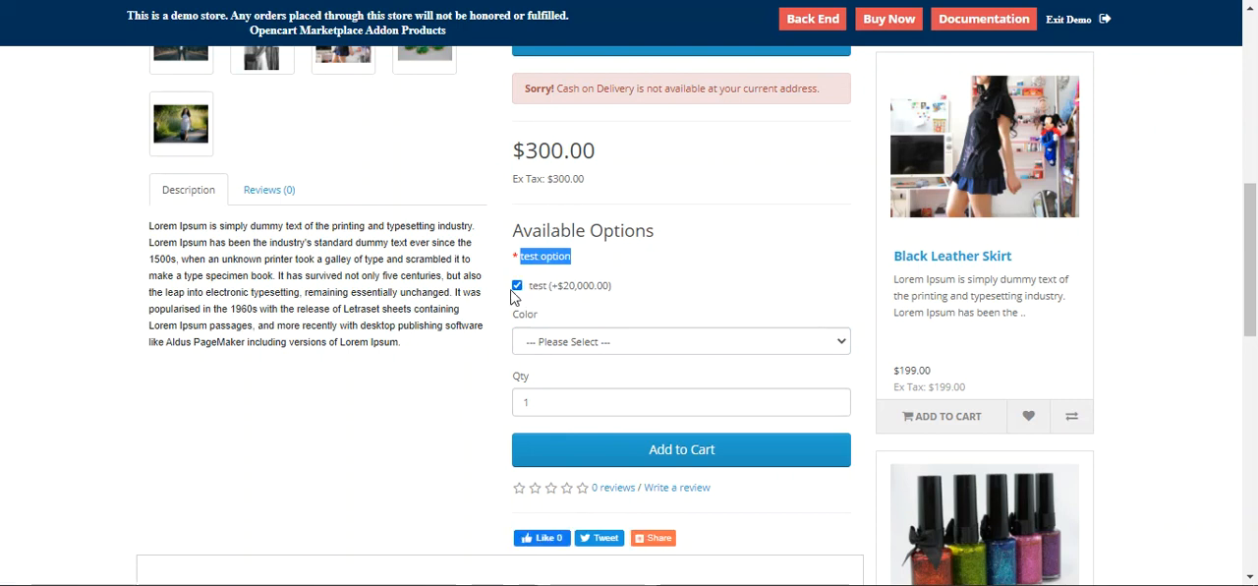
Step: Select the test option on the Black Leather Jacket and add the product to the cart
left_click(517, 285)
scroll(688, 328, "up", 3)
scroll(597, 334, "down", 2)
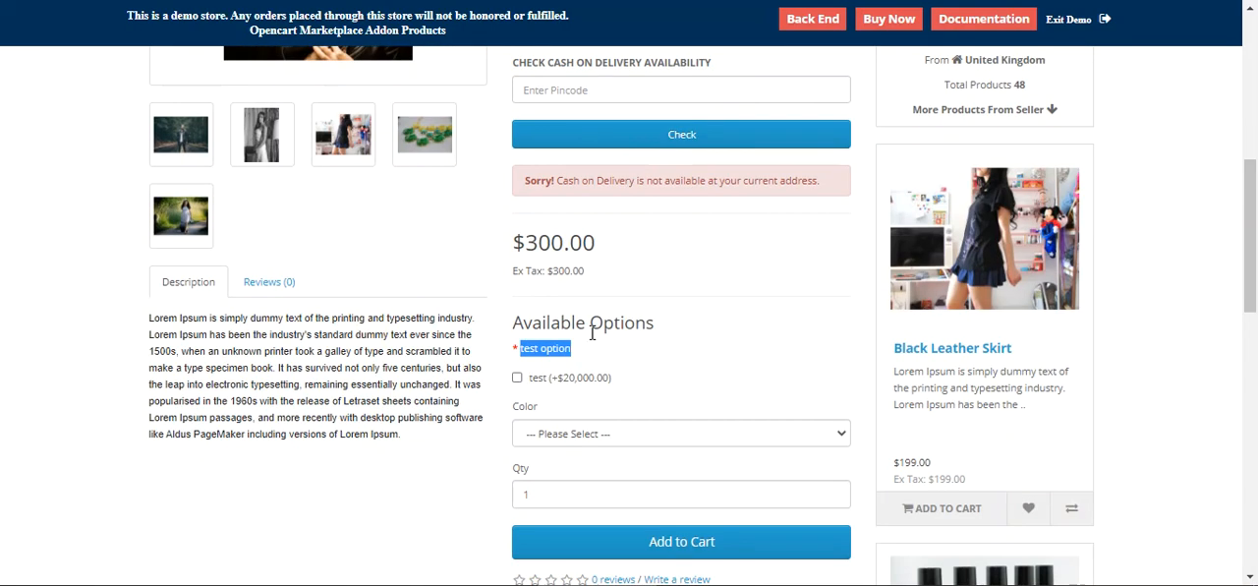
scroll(598, 334, "down", 2)
left_click(665, 308)
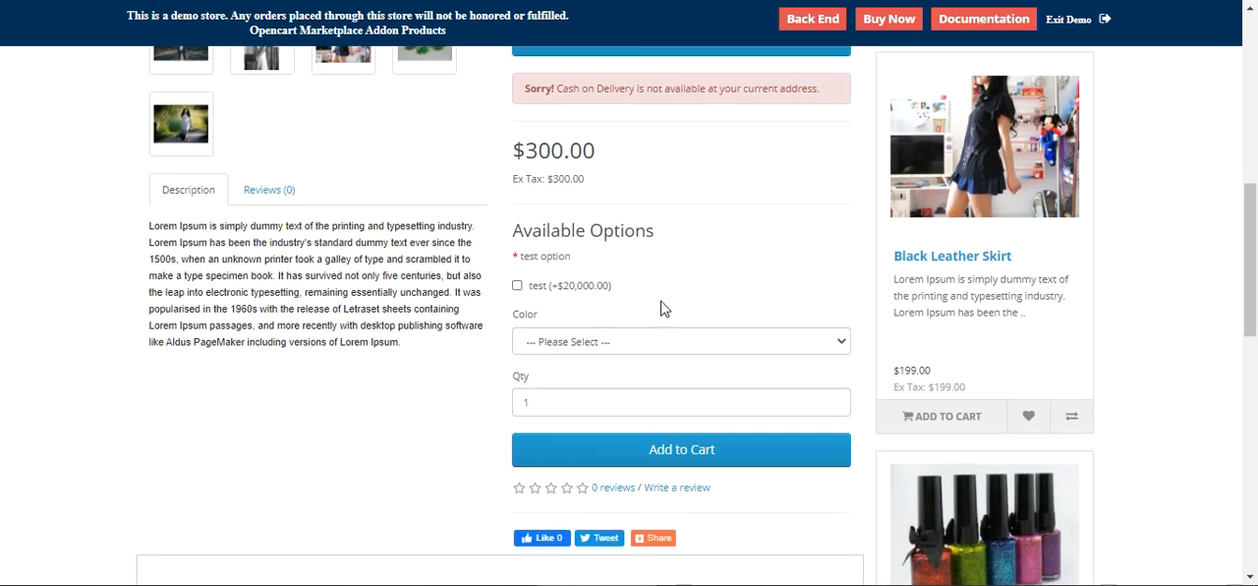
left_click(518, 286)
left_click_drag(564, 288, 603, 290)
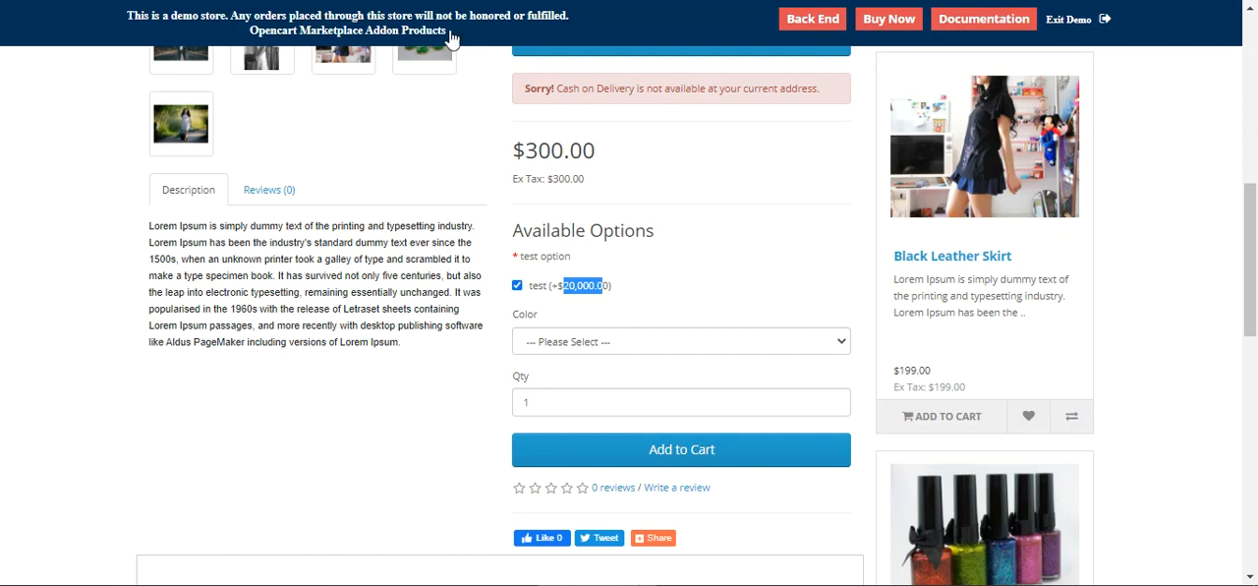
left_click(625, 287)
left_click(652, 451)
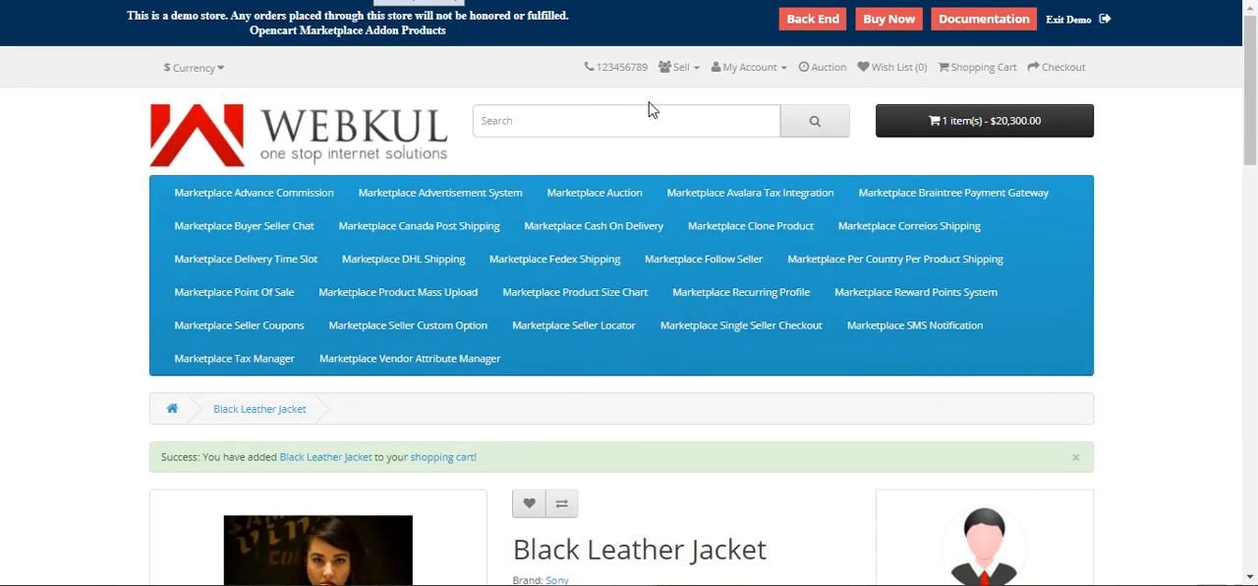
Step: Open the cart preview to review the added jacket and its selected option
left_click(968, 121)
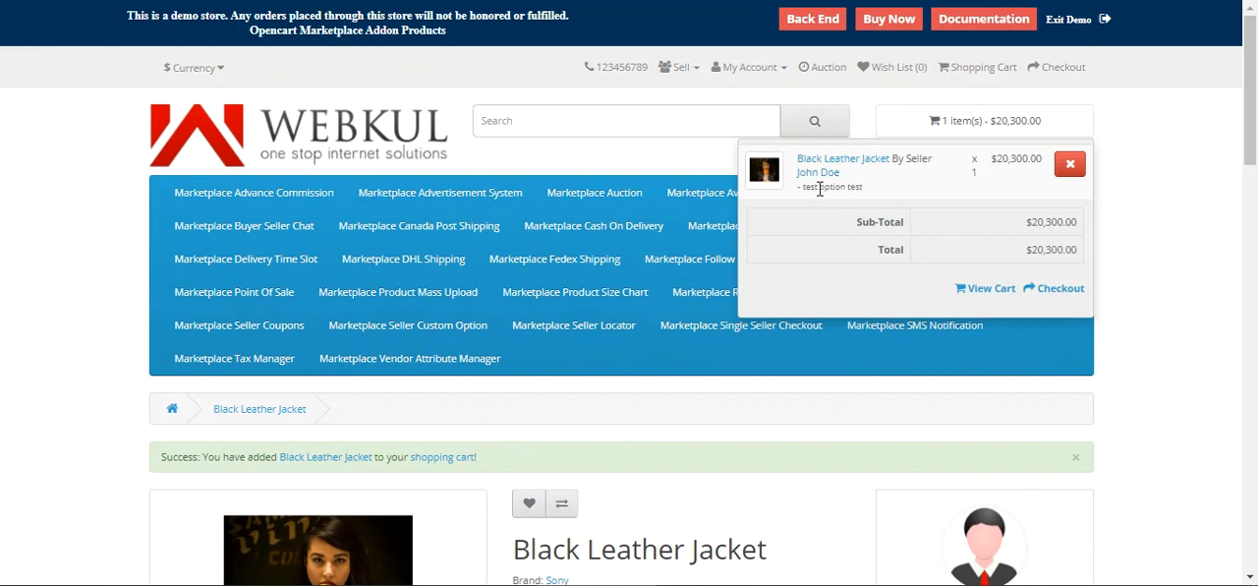
left_click_drag(806, 187, 865, 188)
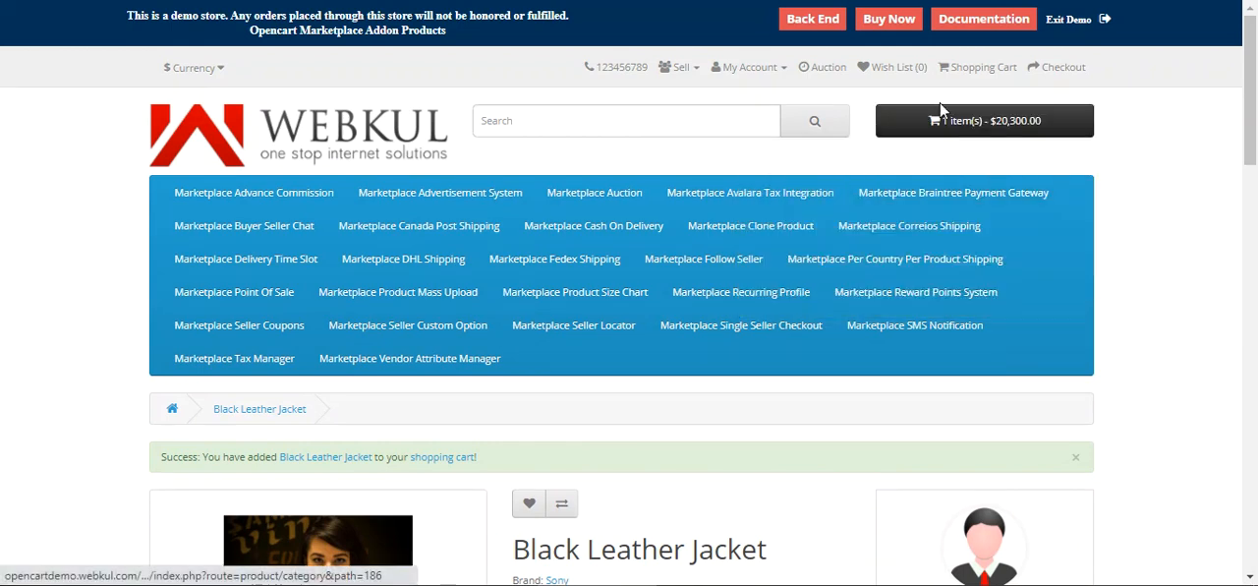
left_click(958, 125)
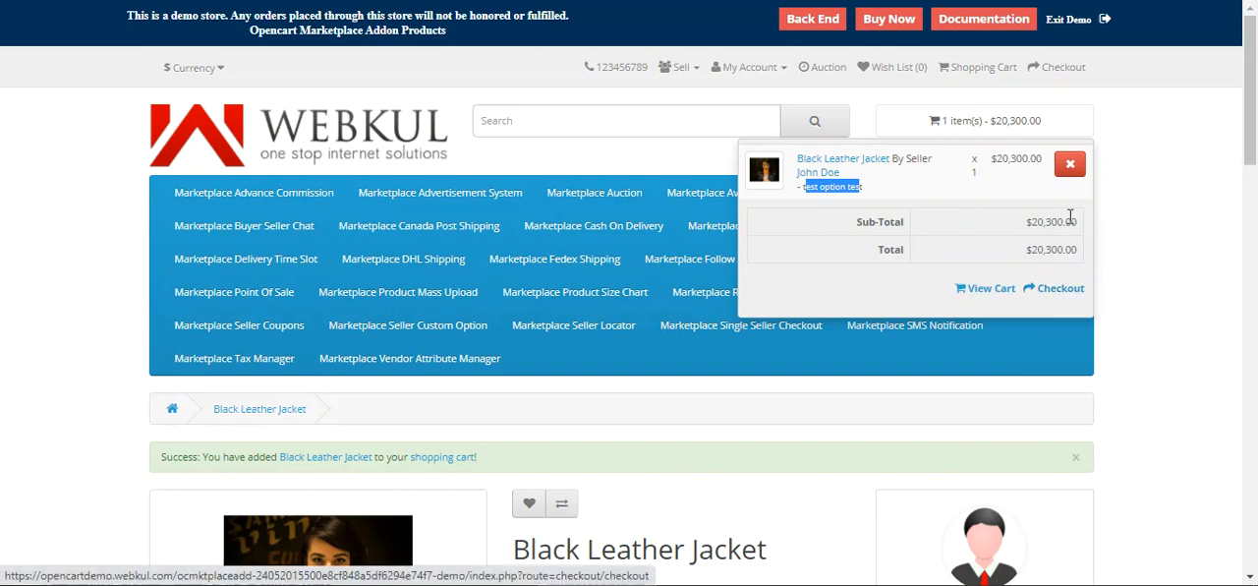
Step: Open the account's order history and view the most recent order's details
left_click(567, 117)
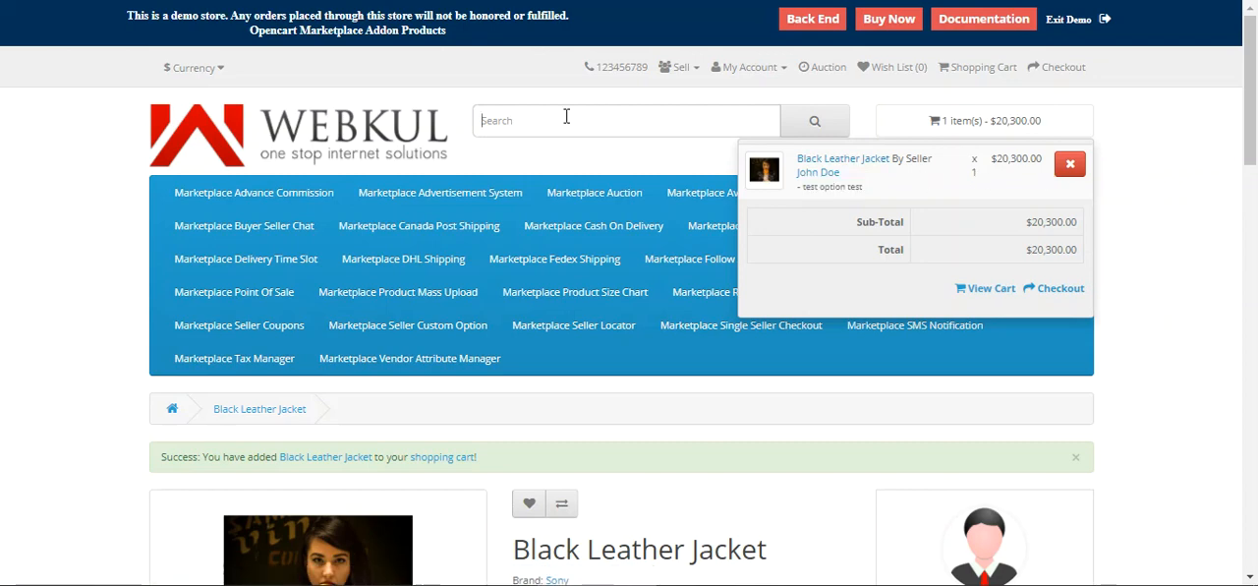
left_click(755, 70)
left_click(744, 102)
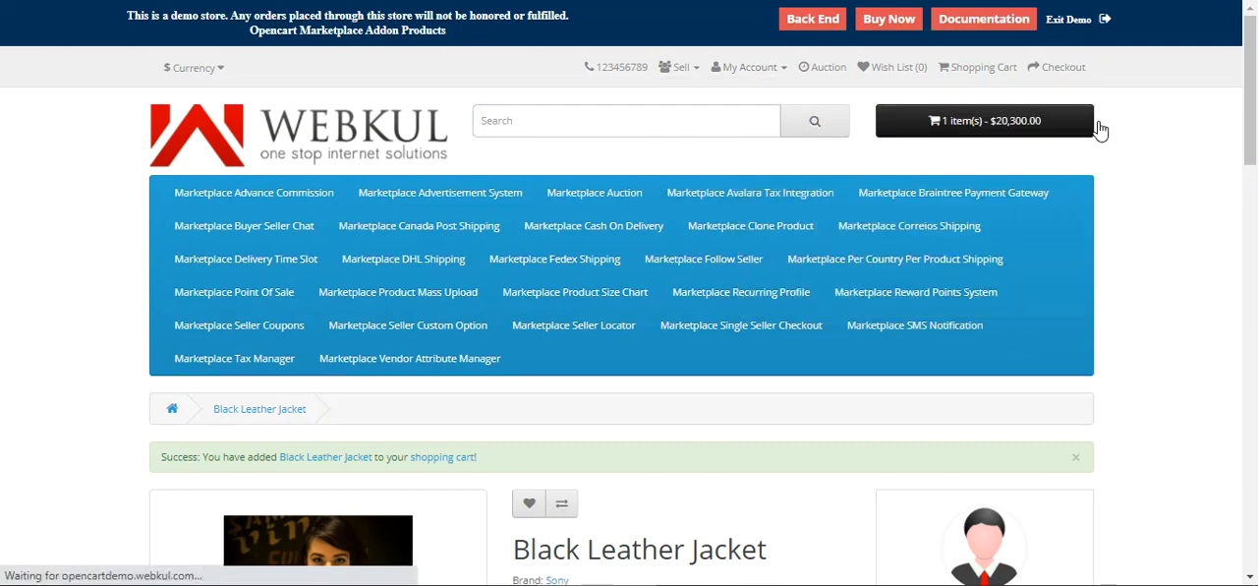
left_click_drag(1255, 87, 1255, 437)
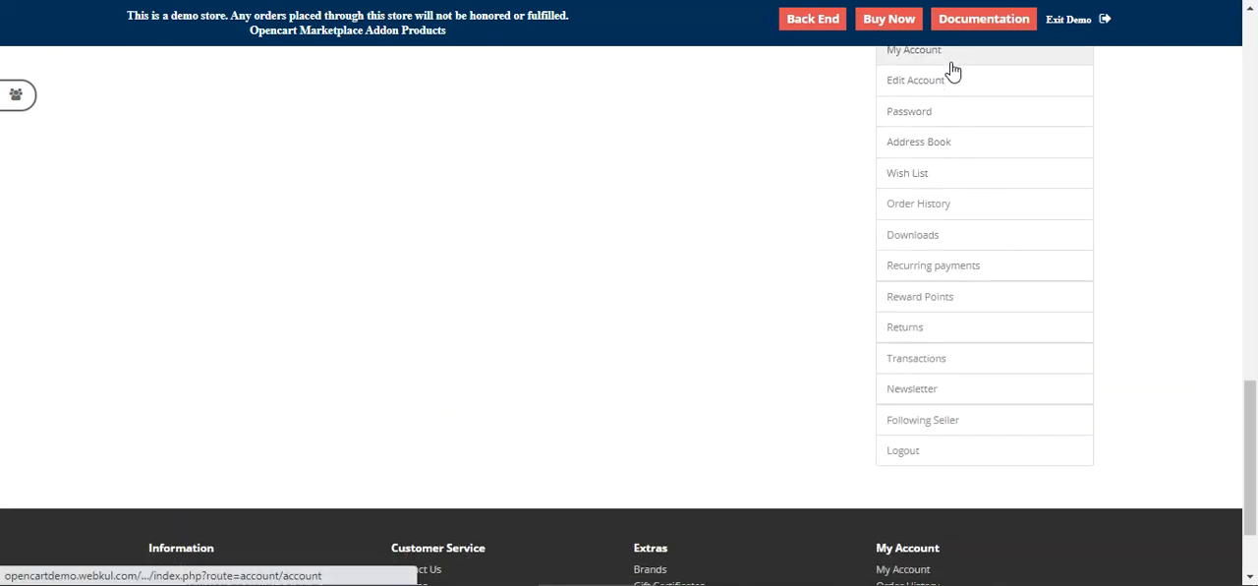
left_click(927, 207)
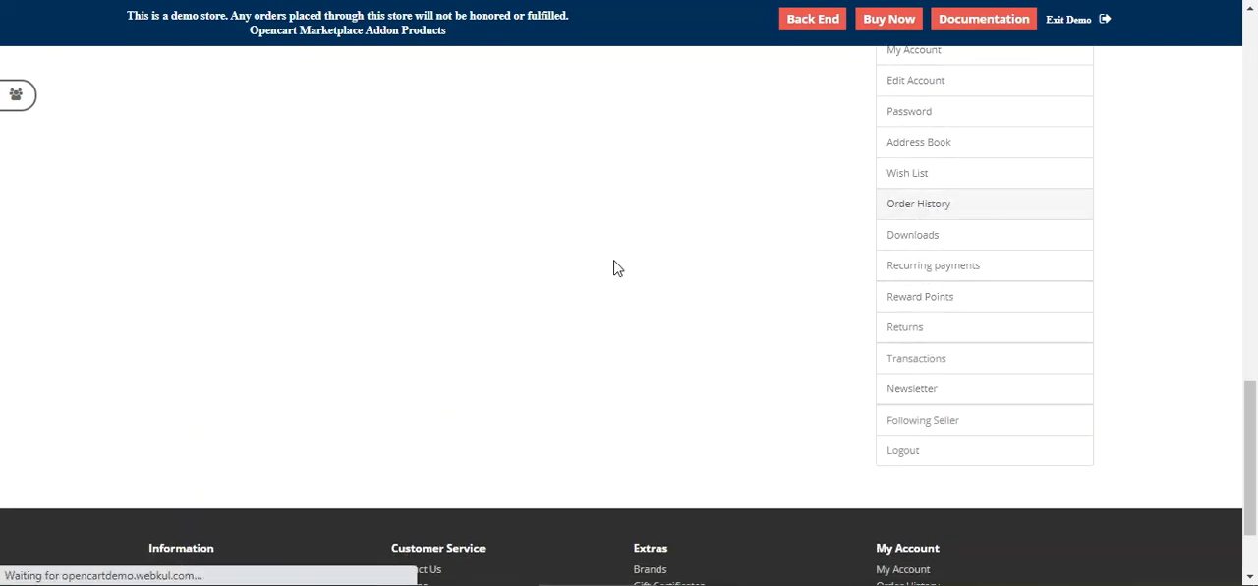
scroll(417, 307, "down", 2)
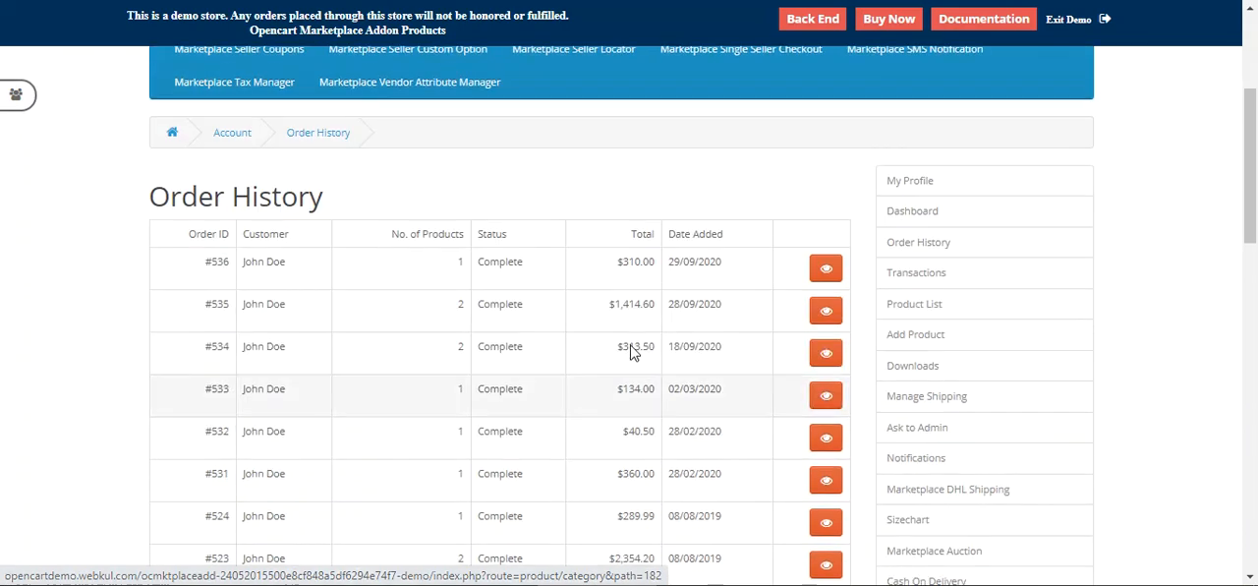
left_click(826, 270)
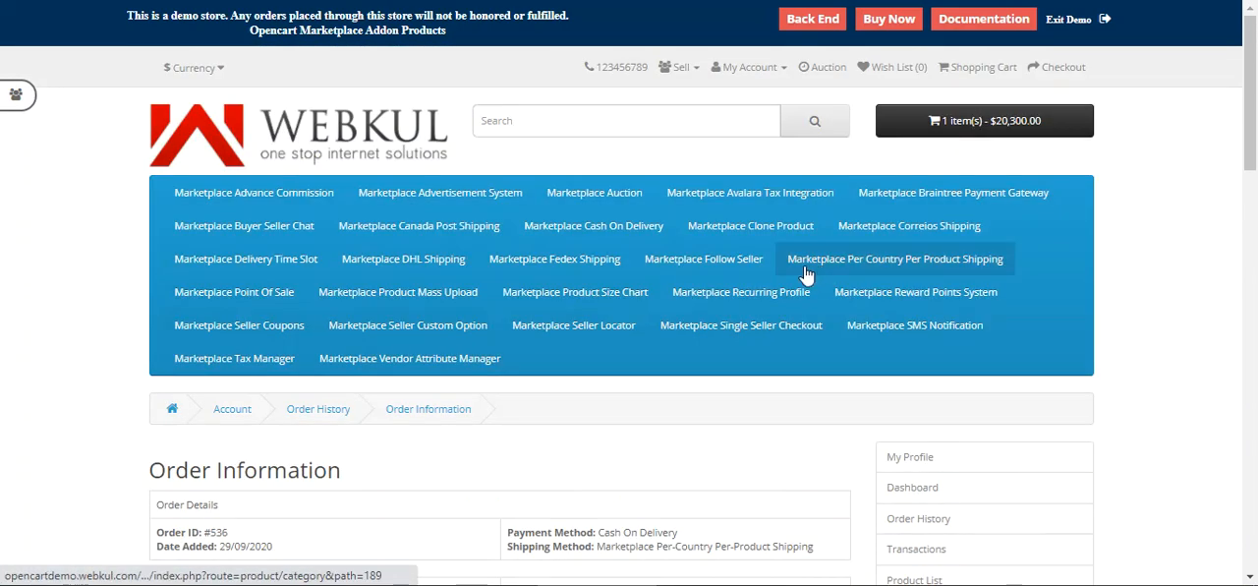
Step: Examine the order's product, delivery and total details
scroll(590, 346, "down", 3)
scroll(708, 345, "down", 3)
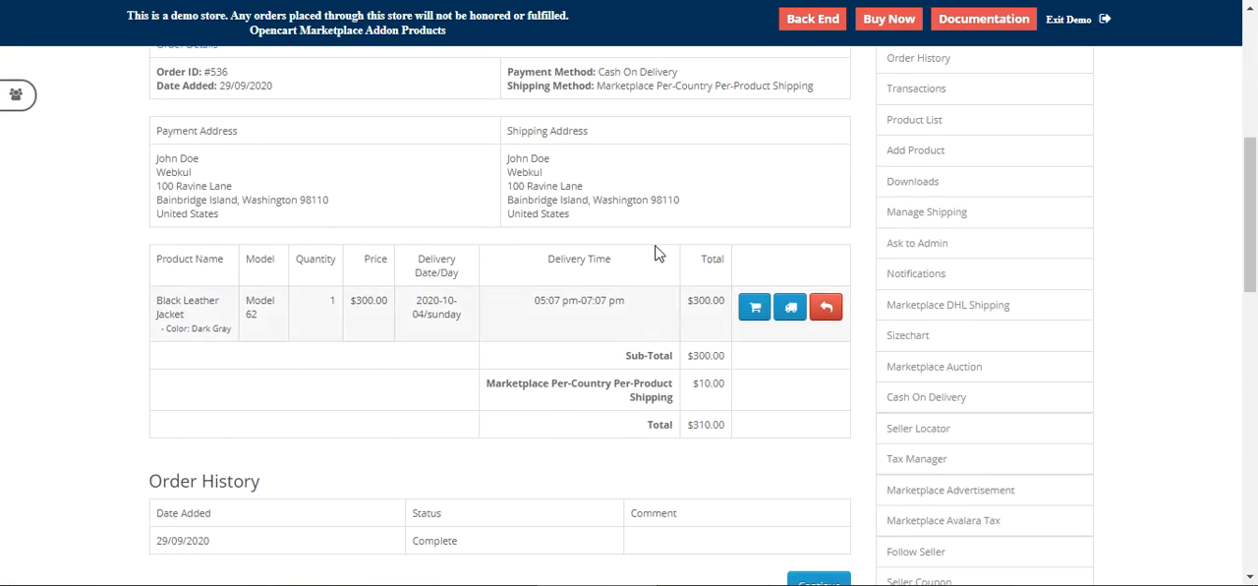
scroll(615, 441, "up", 1)
left_click_drag(699, 355, 726, 355)
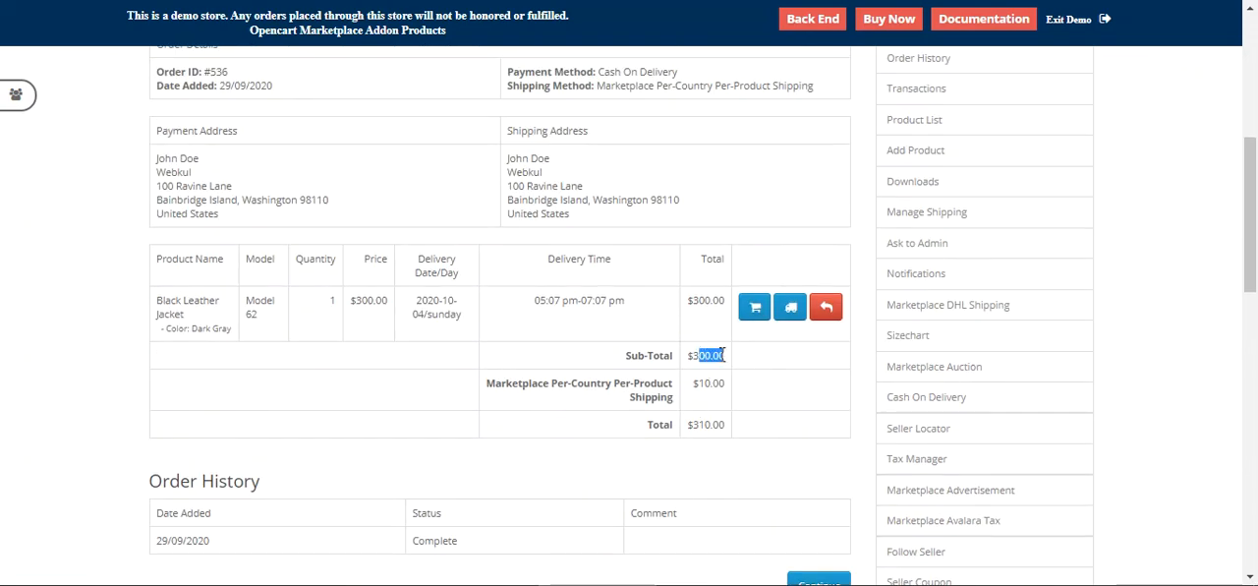
left_click_drag(411, 300, 462, 315)
scroll(511, 393, "down", 2)
scroll(261, 422, "up", 4)
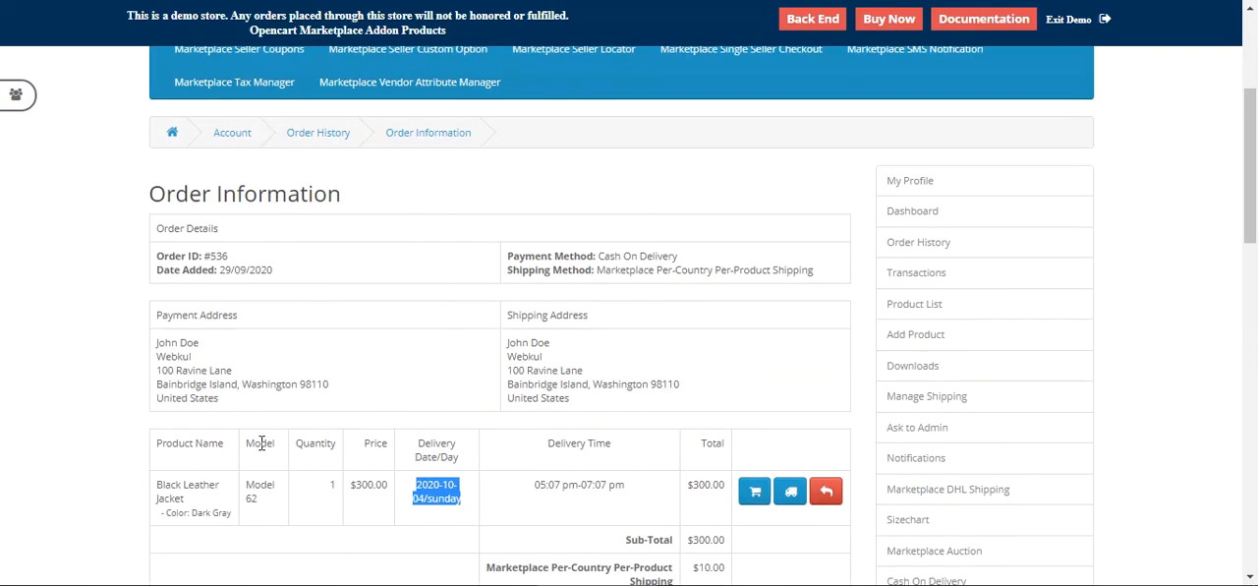
left_click_drag(178, 512, 216, 512)
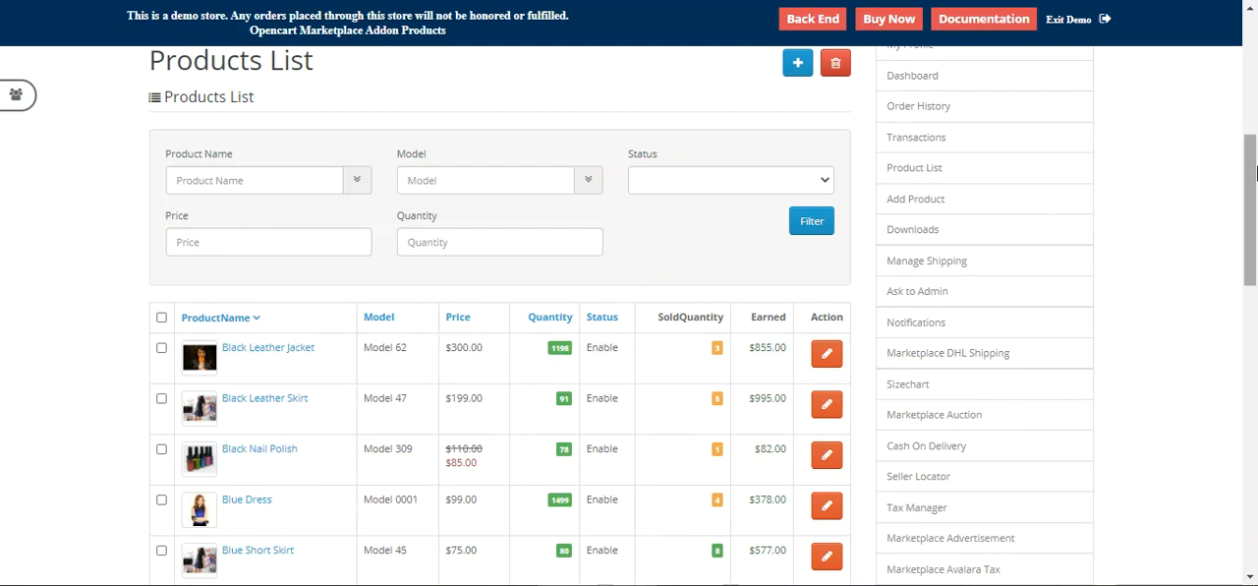
Step: Reorder the Black Leather Jacket from the order details
scroll(983, 89, "up", 5)
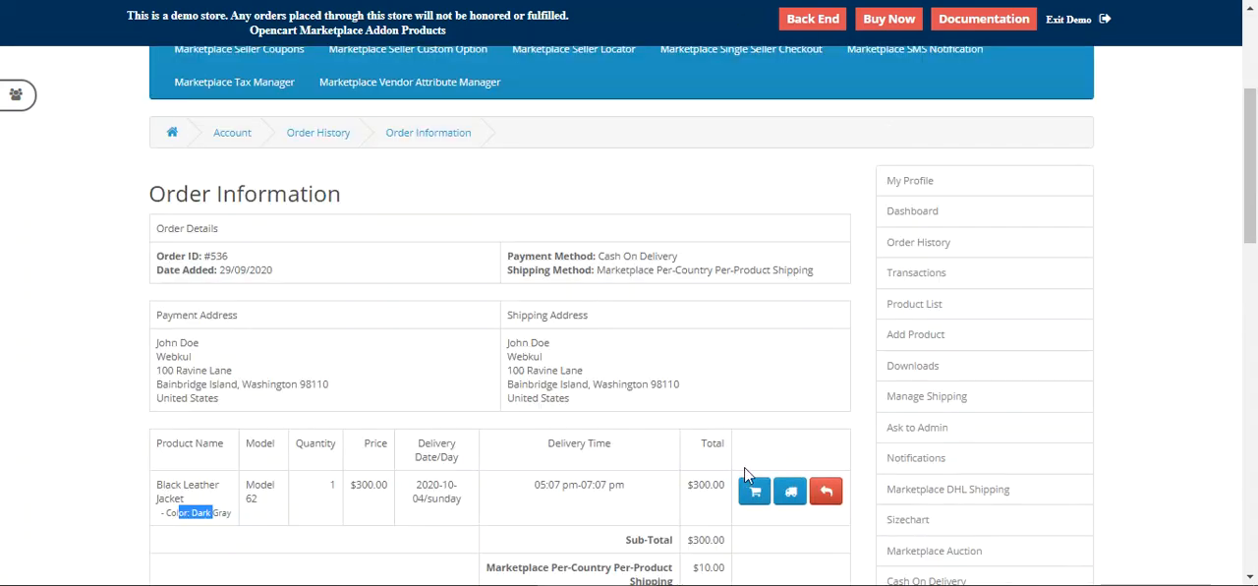
left_click(755, 499)
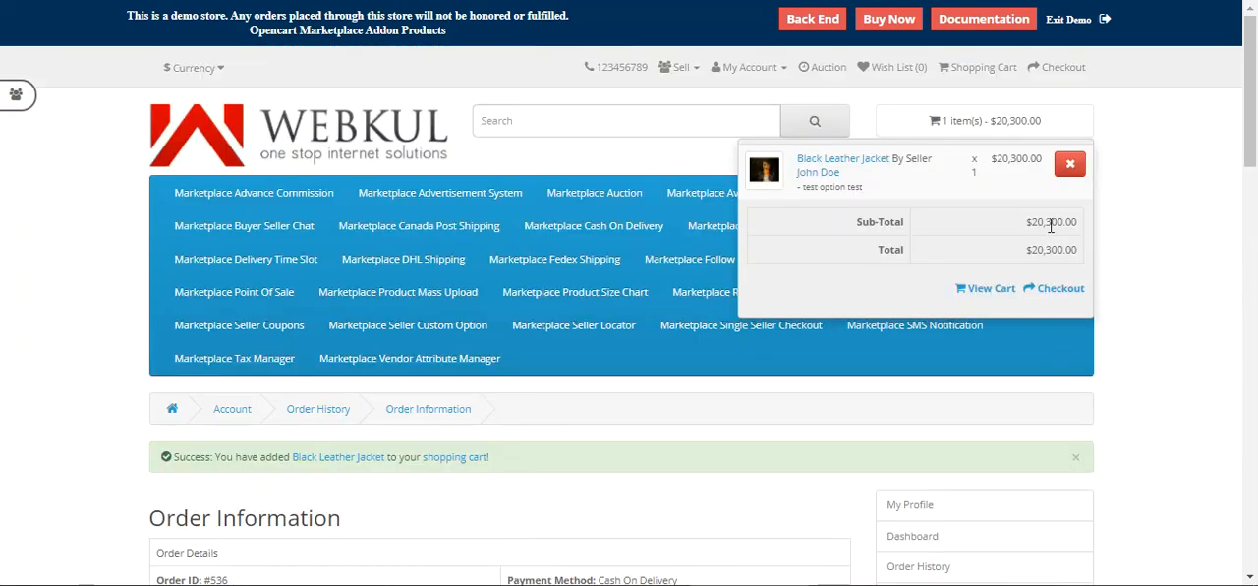
left_click_drag(1028, 224, 1079, 224)
left_click(1027, 131)
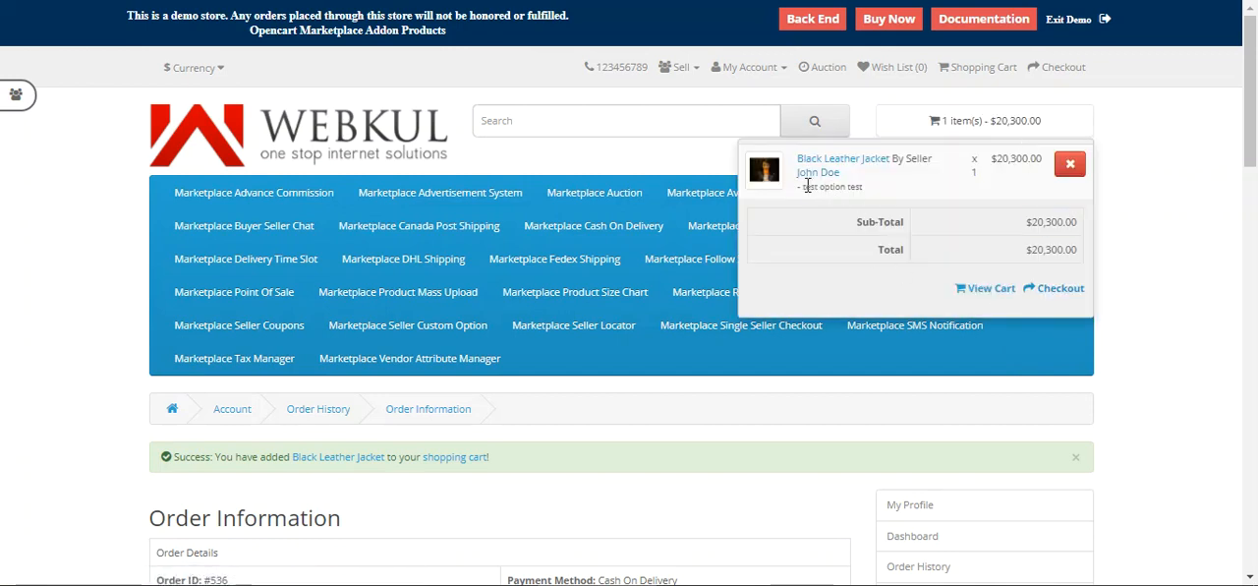
Step: Open the cart preview and proceed to checkout
left_click_drag(806, 185, 864, 186)
left_click(1012, 122)
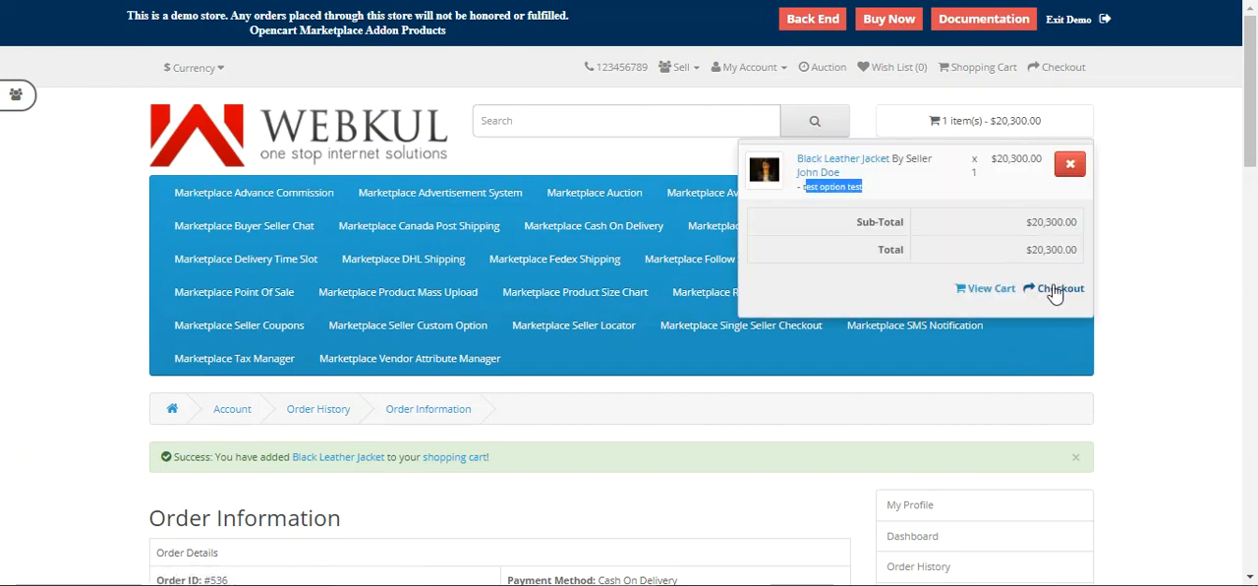
left_click(1049, 288)
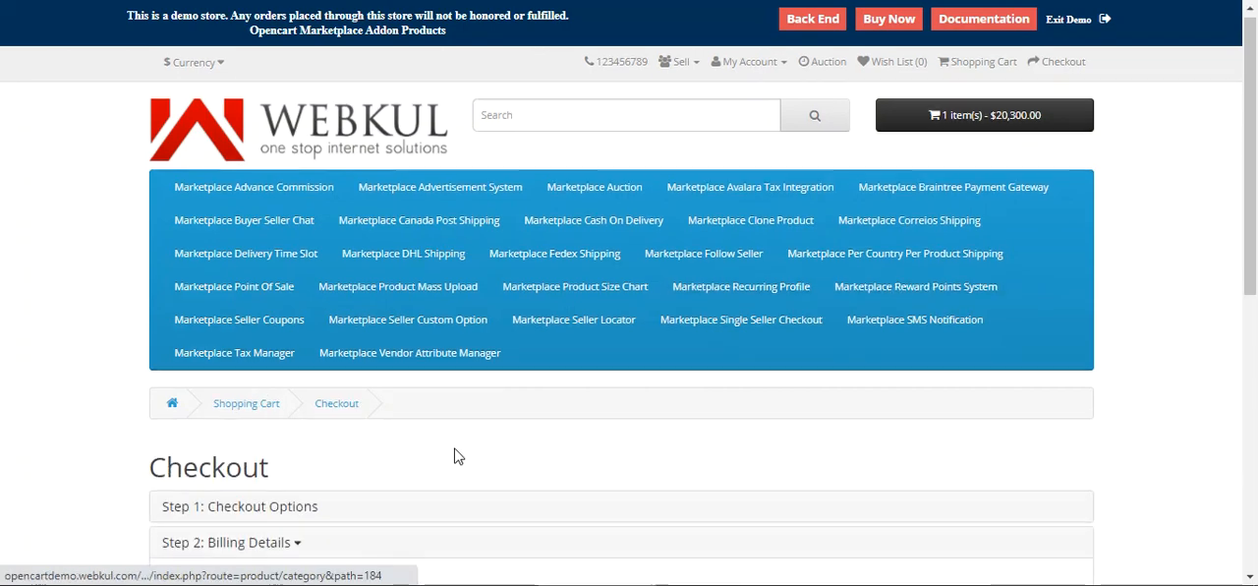
Step: Continue through billing, delivery details, delivery method and payment method, agreeing to the Terms & Conditions
scroll(922, 332, "down", 5)
left_click(1022, 233)
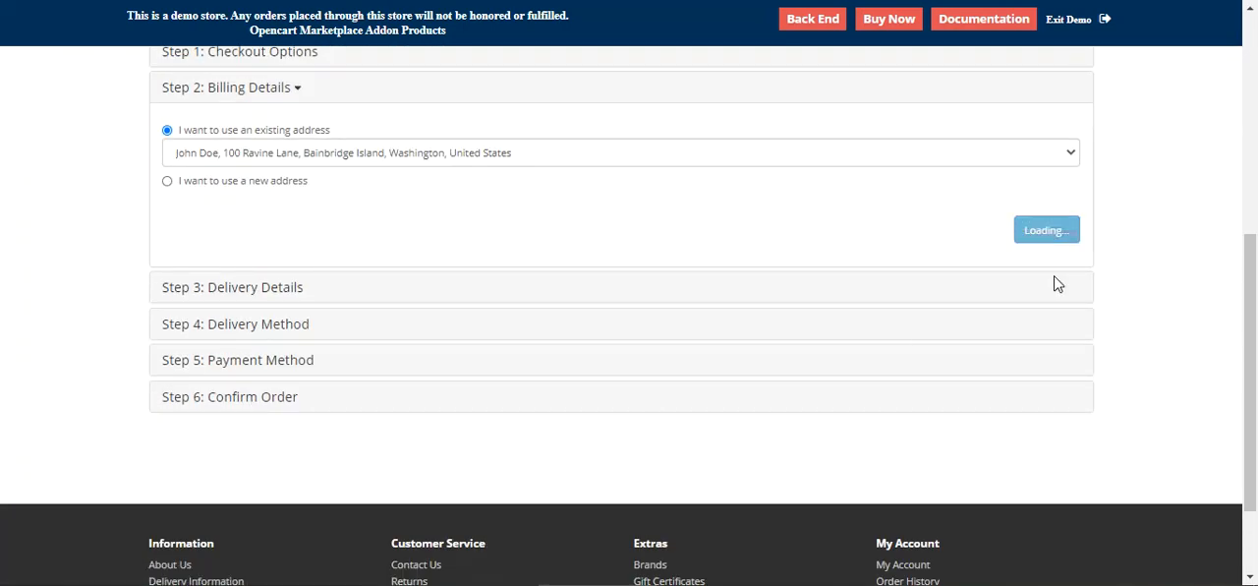
left_click(1046, 267)
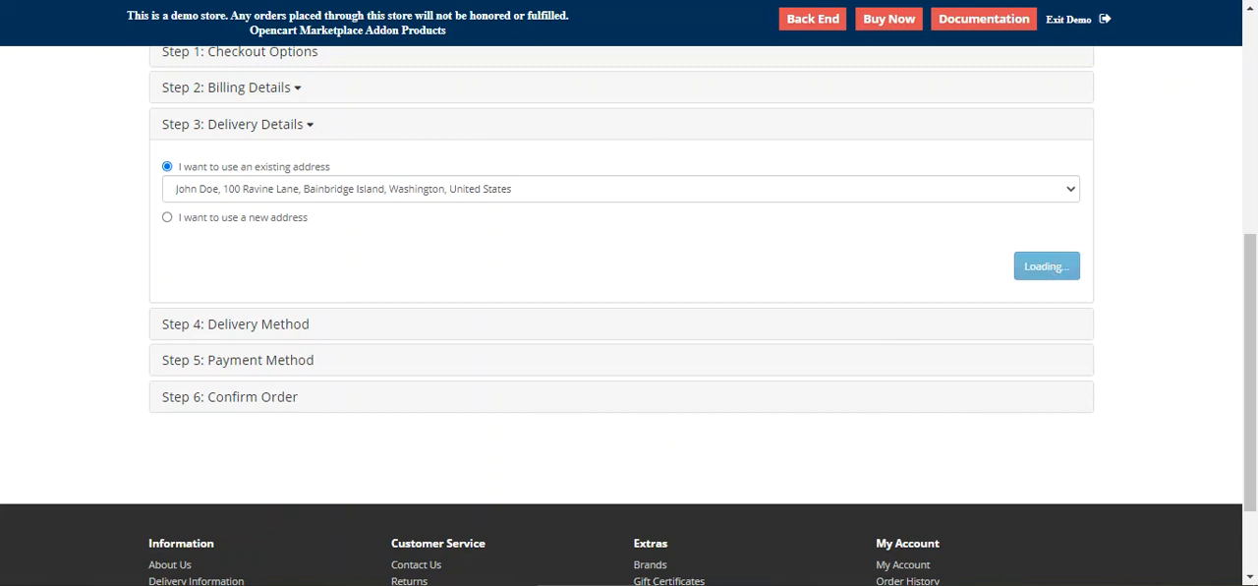
left_click_drag(1251, 201, 1254, 388)
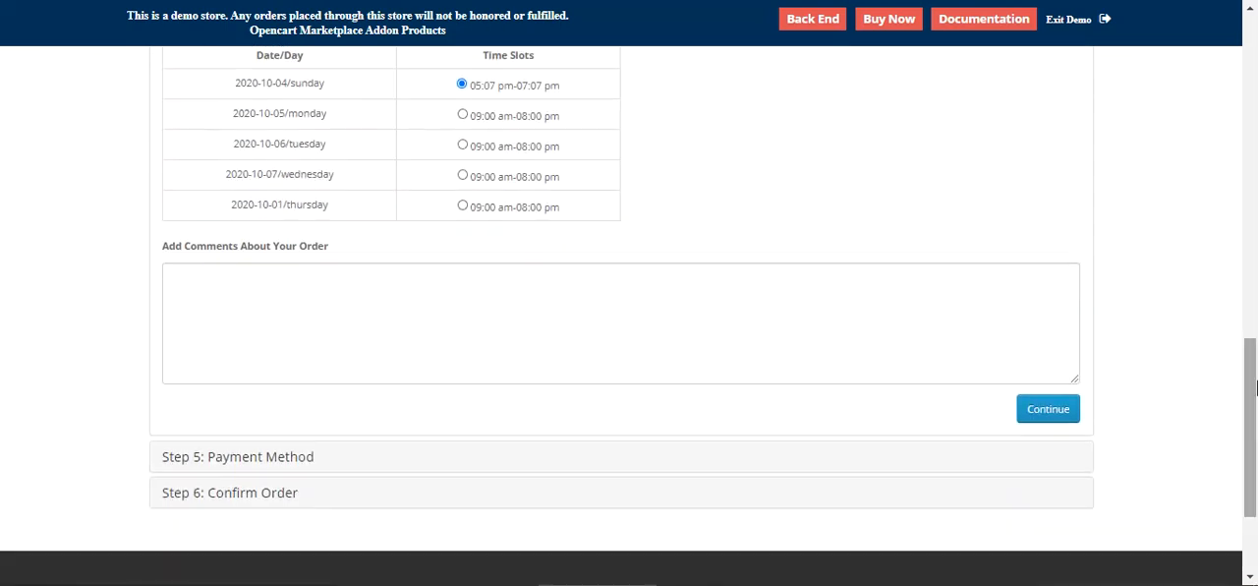
left_click(1048, 410)
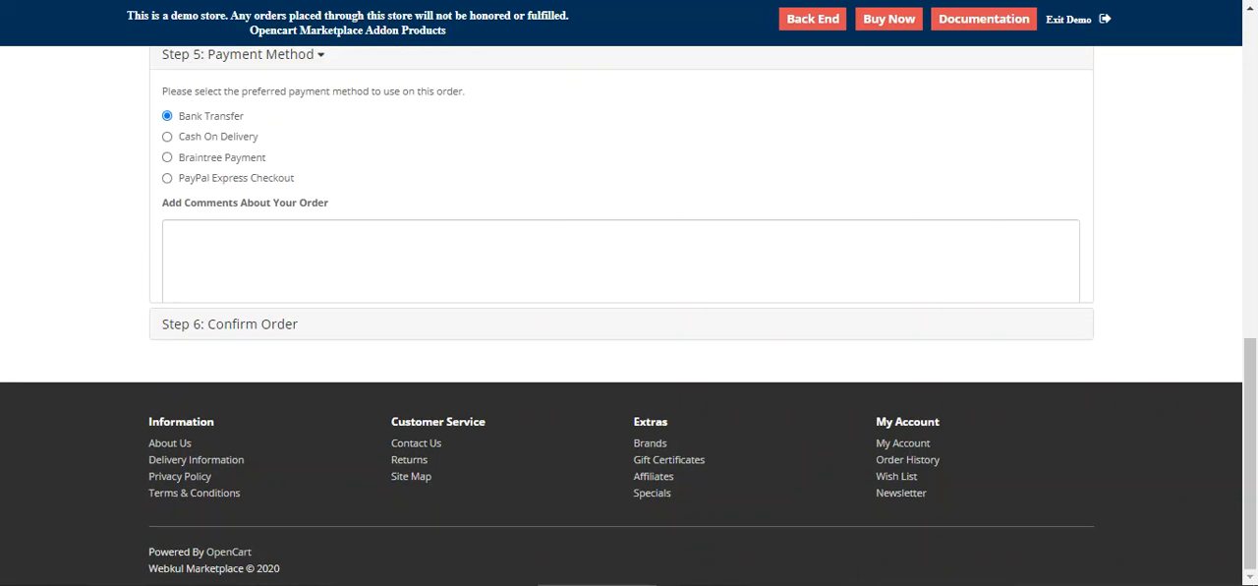
left_click(1003, 320)
left_click(1047, 319)
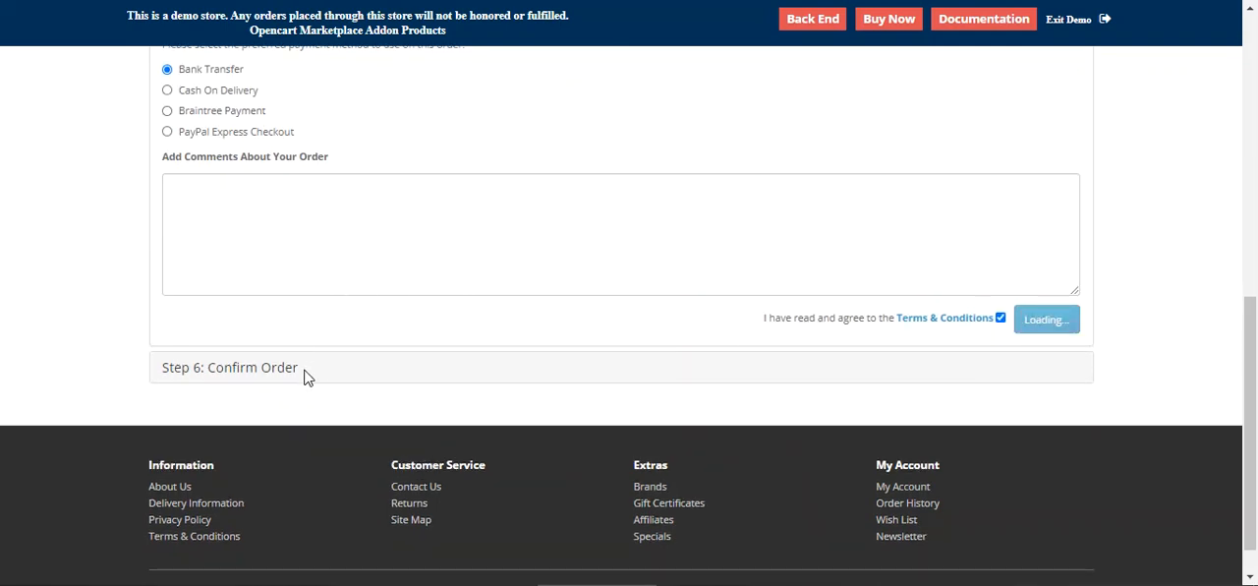
Step: Review the order confirmation's product option, unit price, shipping and total
scroll(252, 352, "up", 1)
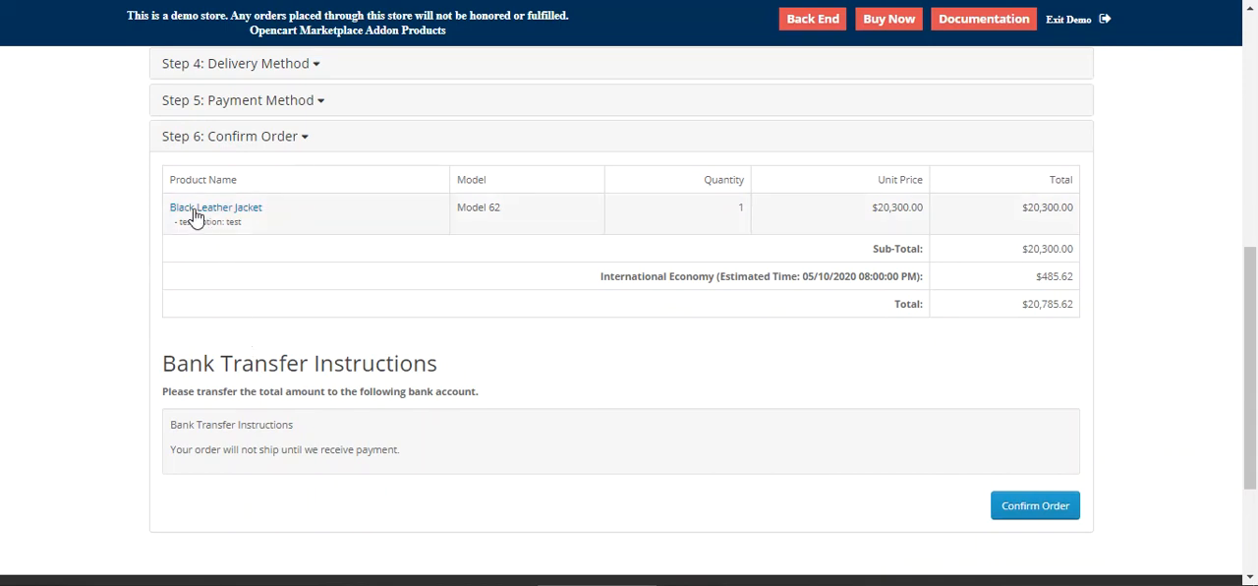
left_click_drag(187, 222, 235, 222)
left_click(276, 231)
double_click(229, 221)
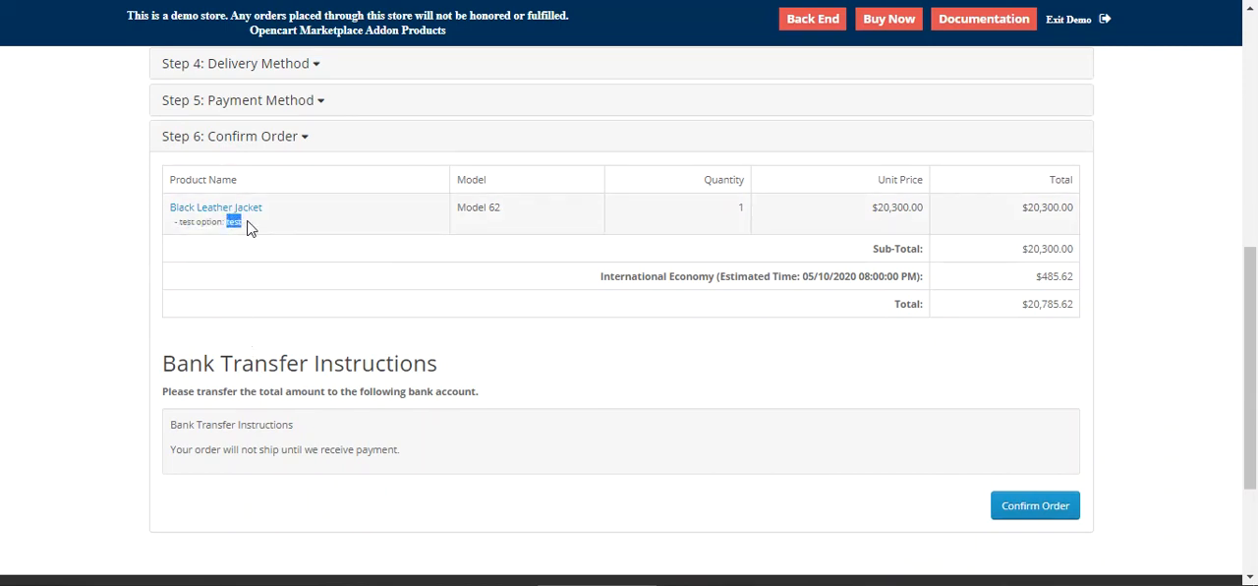
left_click_drag(872, 208, 929, 216)
left_click(933, 228)
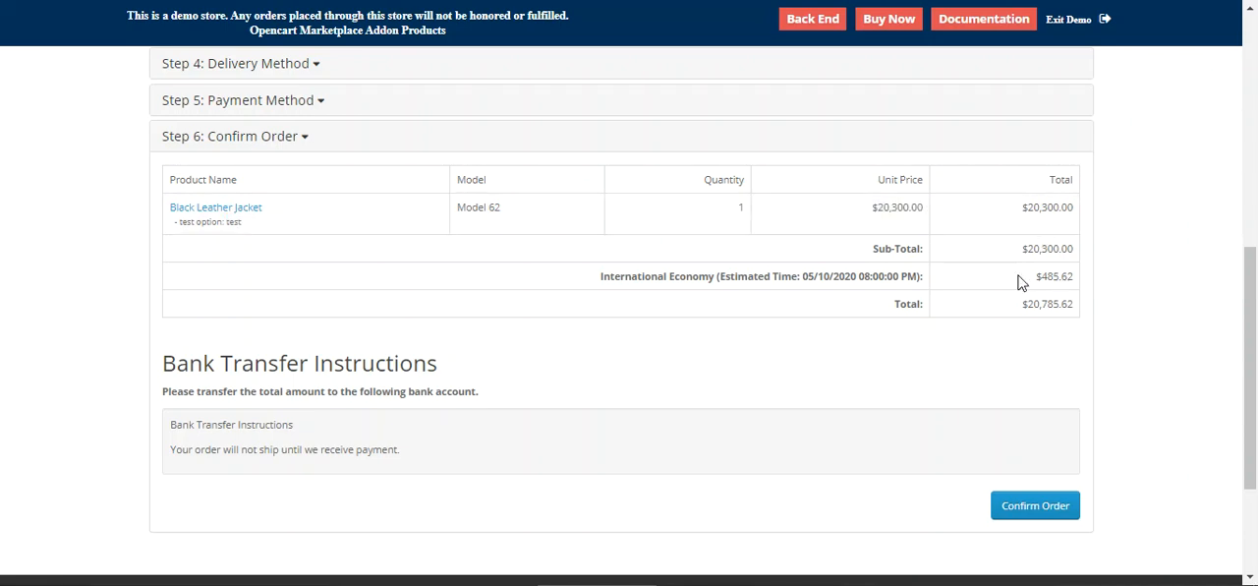
left_click_drag(619, 285, 786, 283)
left_click(827, 282)
left_click_drag(696, 281, 766, 282)
left_click(797, 281)
left_click_drag(874, 209, 923, 209)
Step: Confirm the order and open the order history from the success page
left_click(970, 391)
left_click(1037, 509)
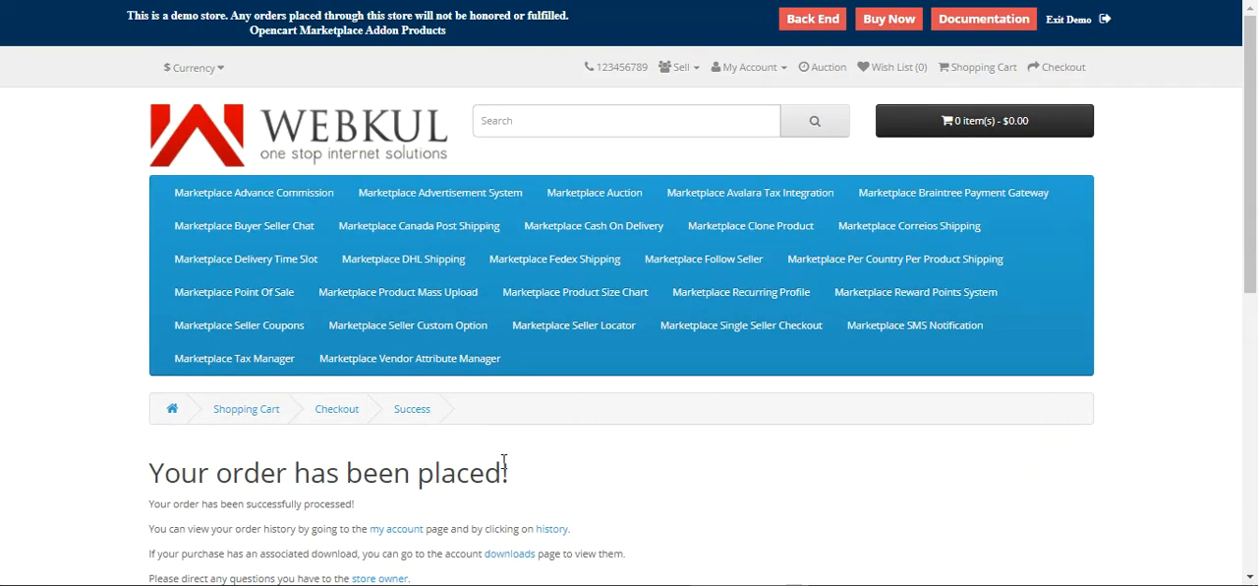
left_click(546, 530)
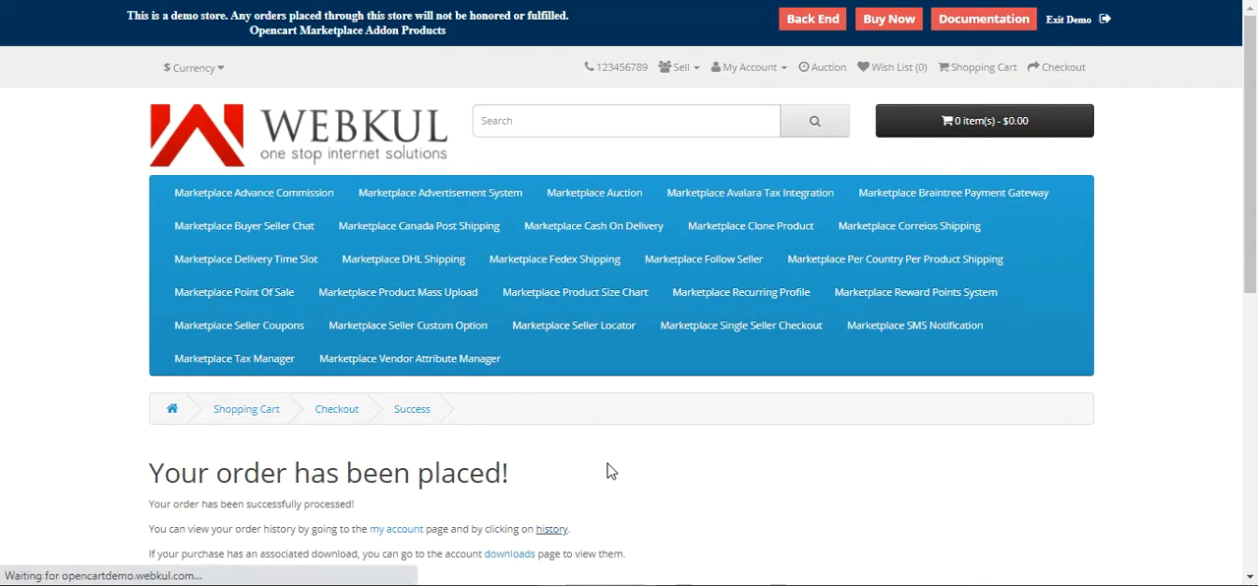
scroll(435, 463, "down", 2)
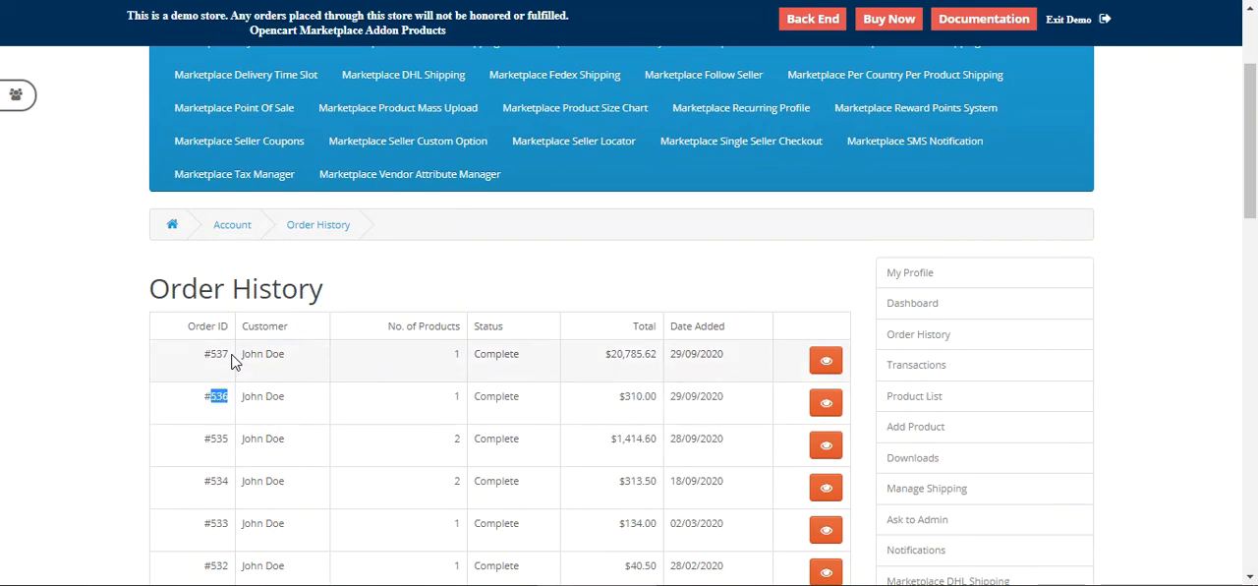
Step: Open order #537's details and examine the ordered product's custom option and totals
left_click(824, 361)
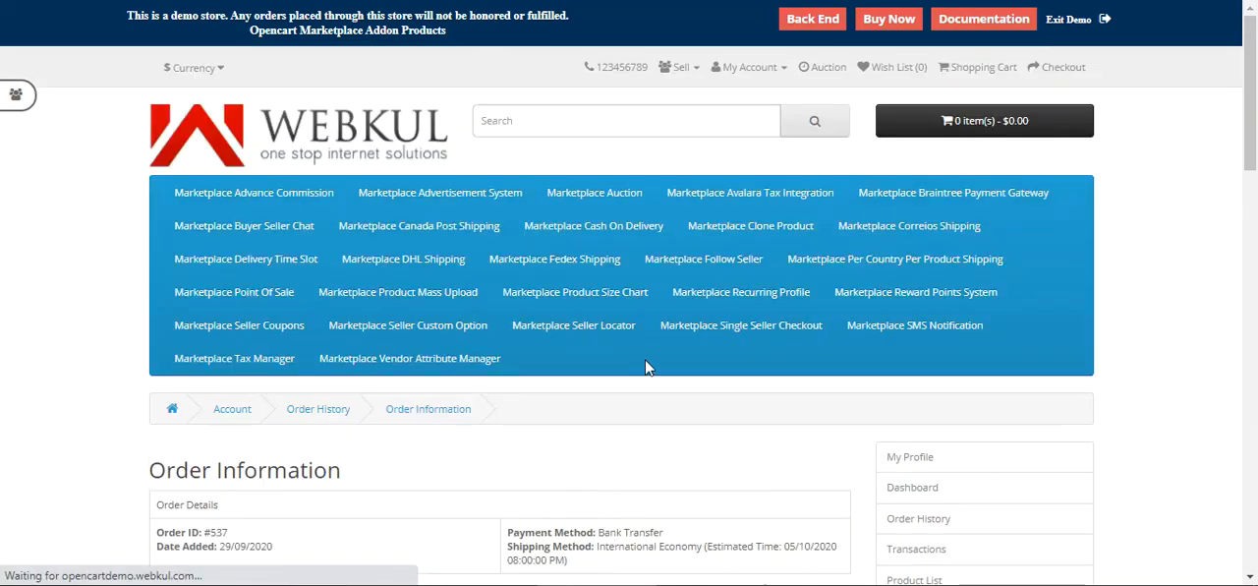
scroll(589, 362, "down", 3)
scroll(587, 359, "down", 3)
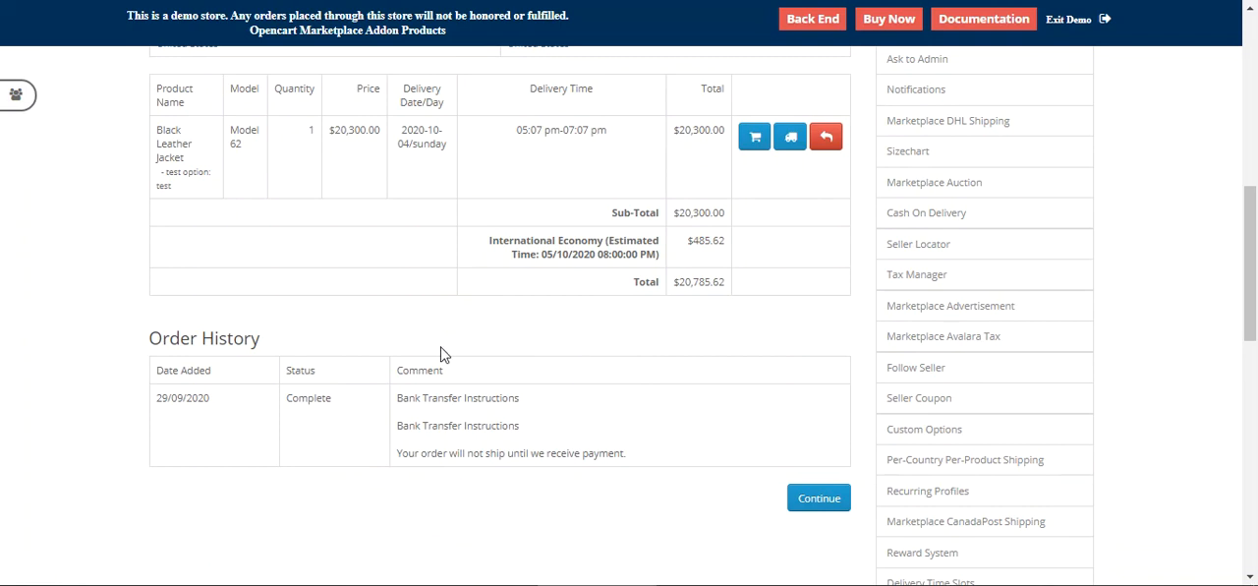
left_click_drag(166, 173, 210, 174)
double_click(160, 186)
left_click_drag(678, 130, 725, 131)
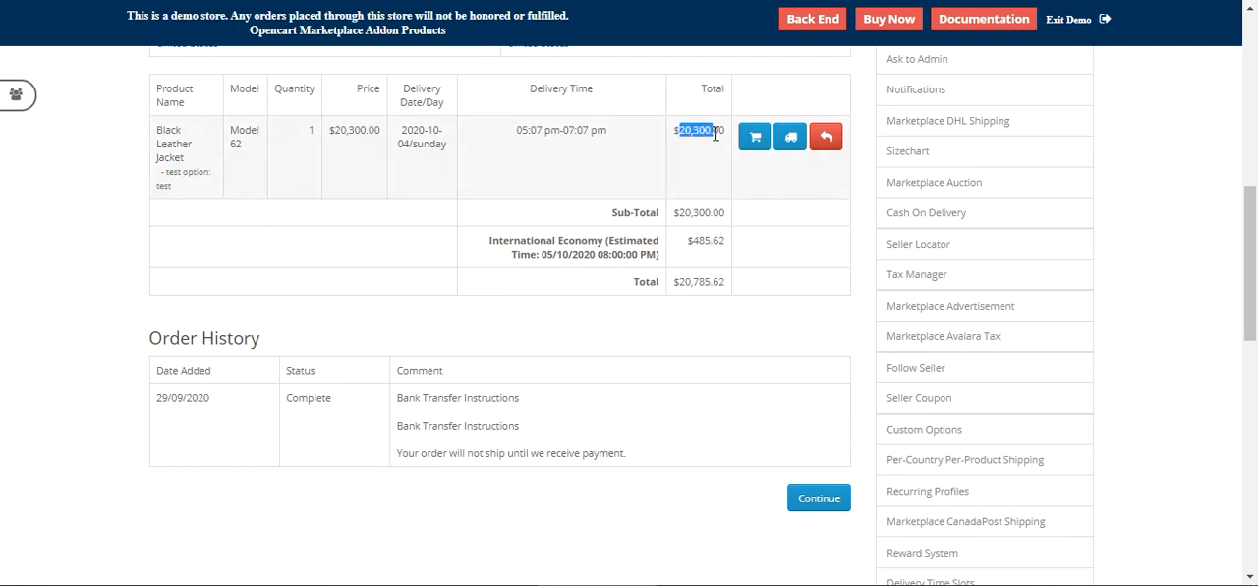
scroll(683, 466, "up", 6)
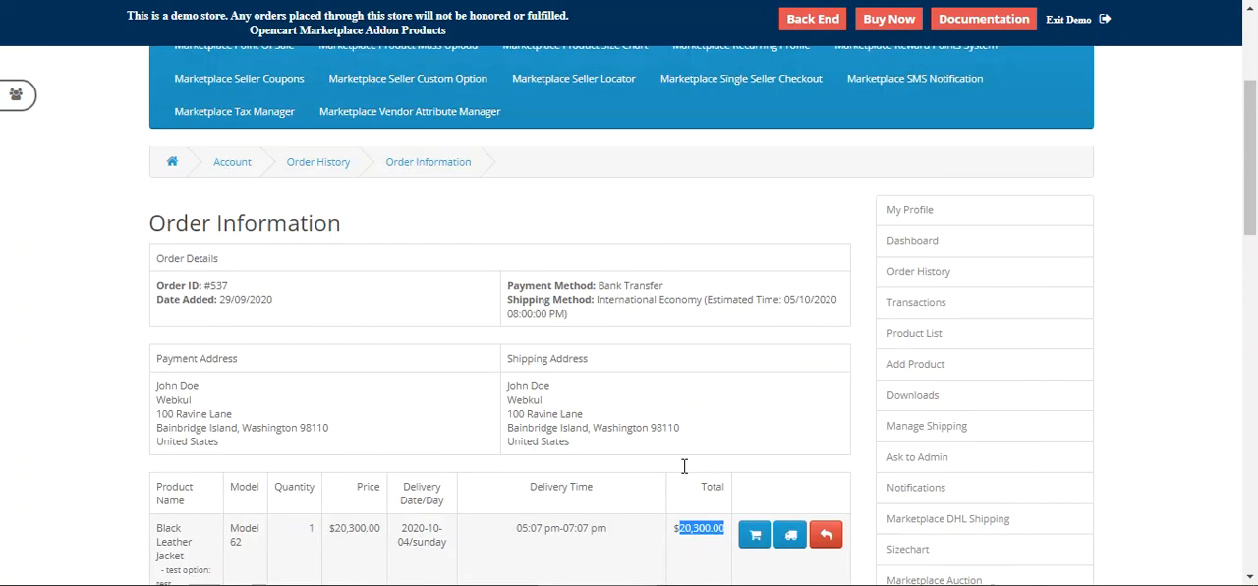
scroll(1254, 138, "down", 1)
scroll(1248, 130, "up", 1)
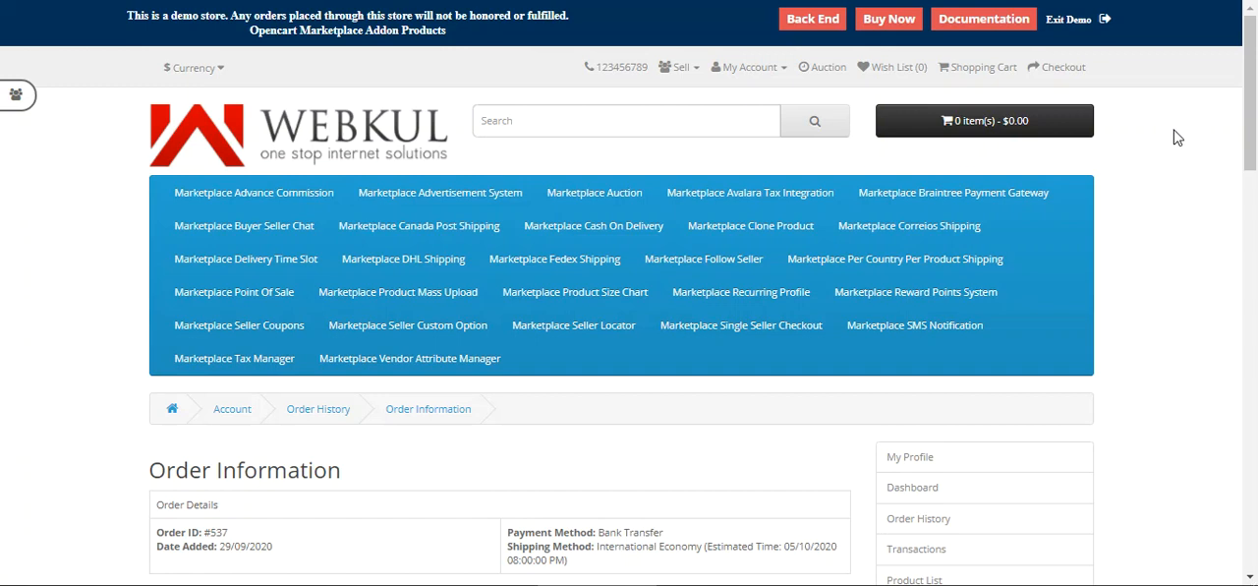
Step: Switch to the store back end and open the Seller Custom Option module for editing from the module extensions list
left_click(814, 20)
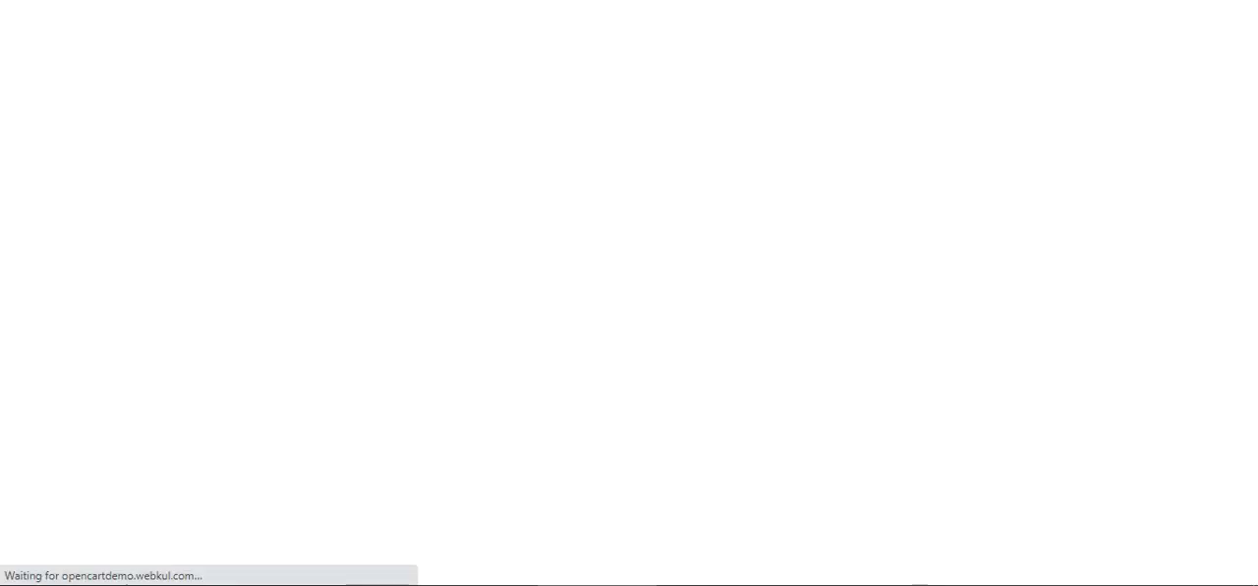
left_click(765, 303)
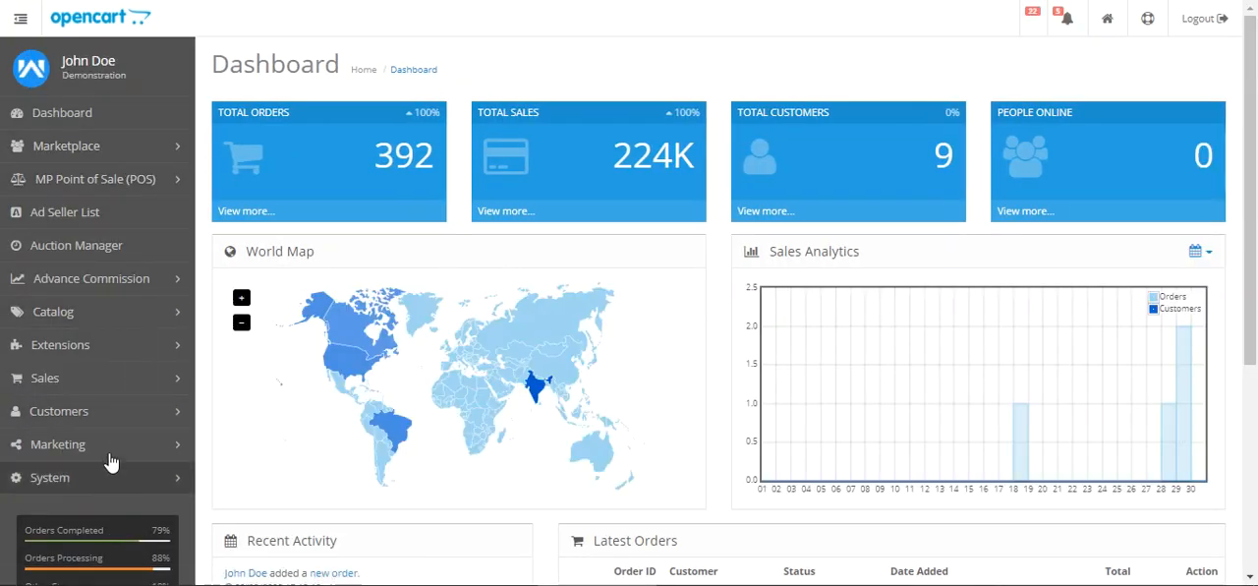
left_click(143, 353)
left_click(124, 383)
left_click(505, 218)
left_click(676, 171)
scroll(1216, 410, "down", 10)
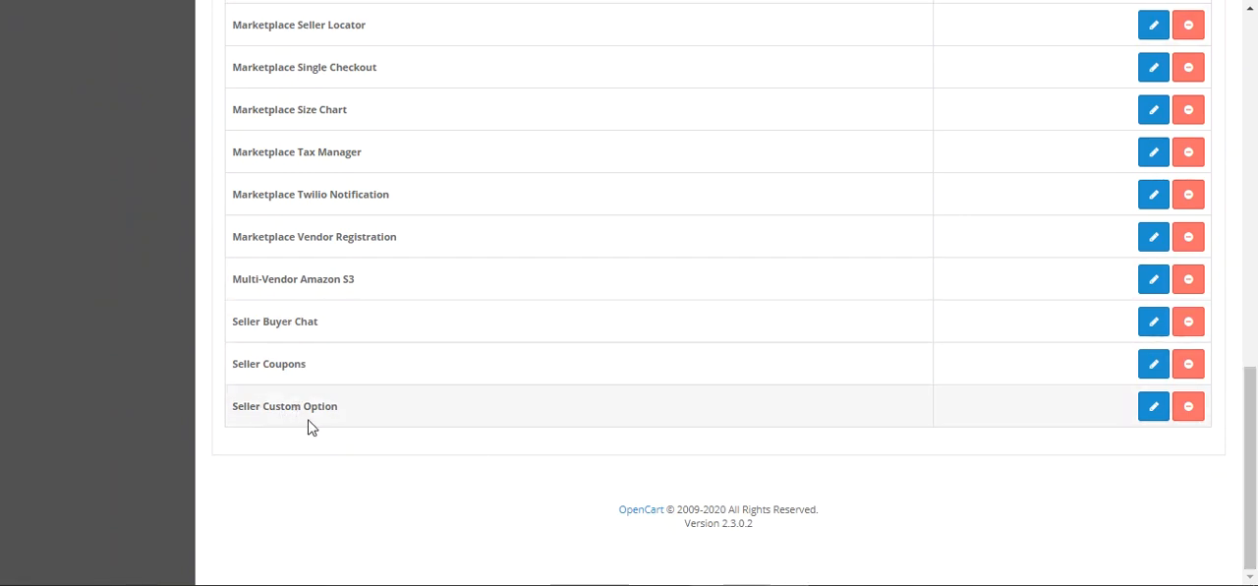
left_click(1153, 413)
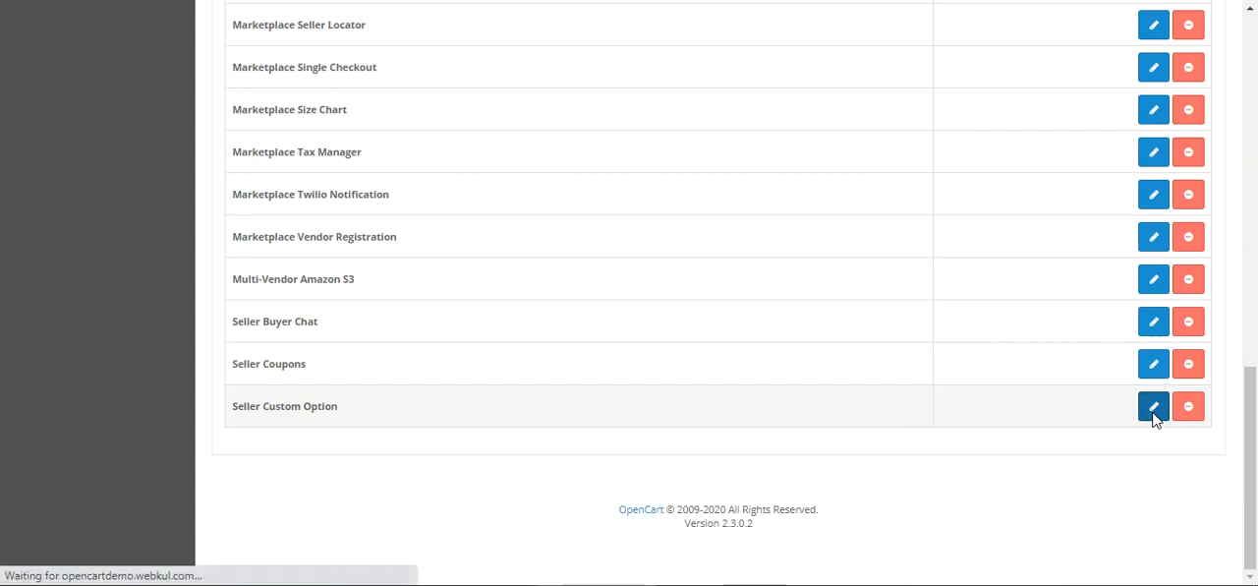
Step: Review the choices for the module's Status and Custom Options Visibility settings without changing them
left_click(441, 175)
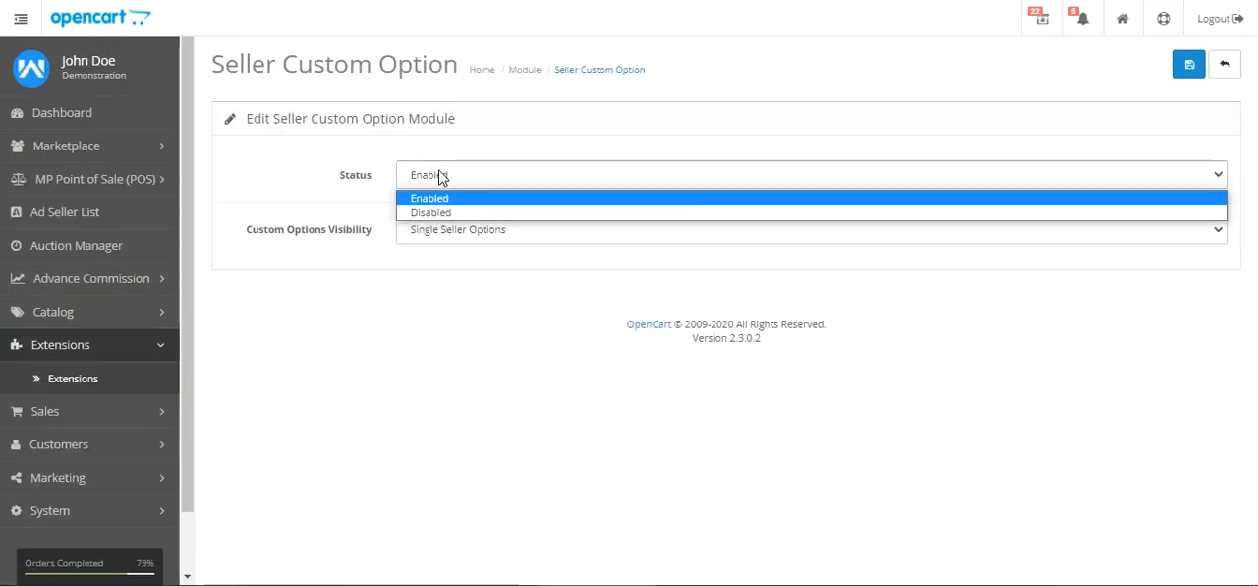
left_click(458, 314)
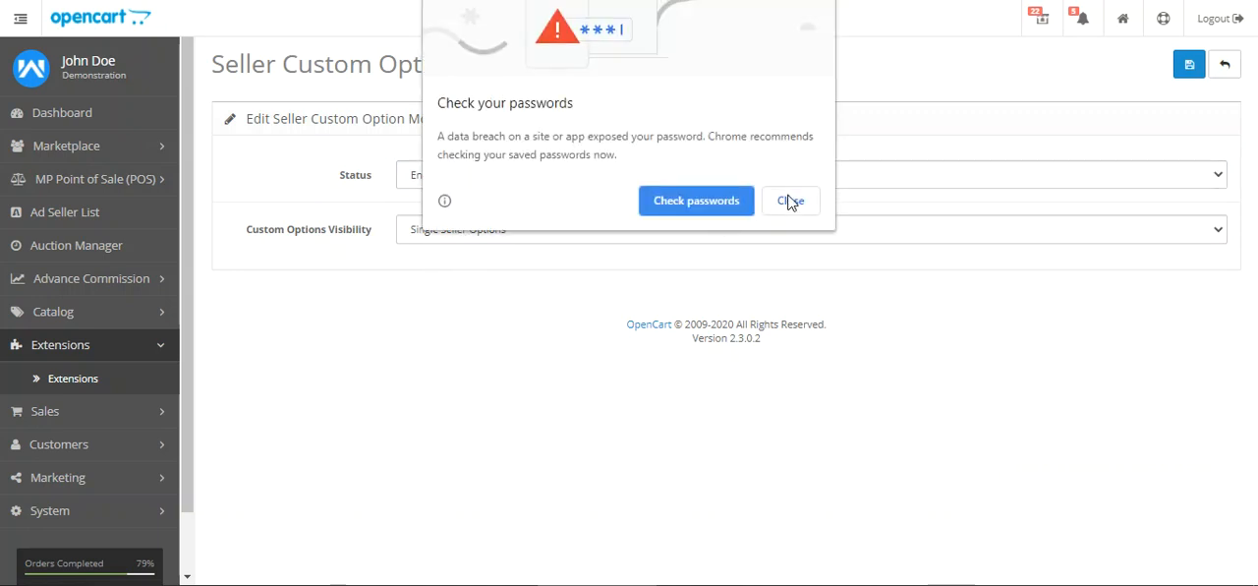
left_click(790, 200)
left_click_drag(255, 240, 359, 239)
left_click(370, 279)
left_click(437, 236)
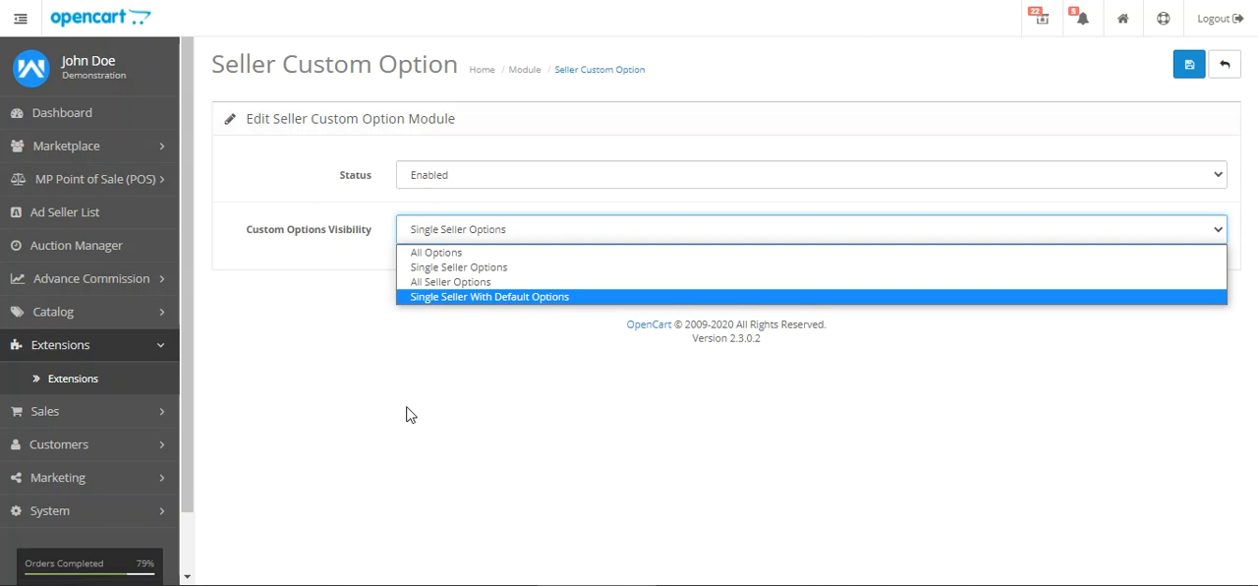
left_click(957, 397)
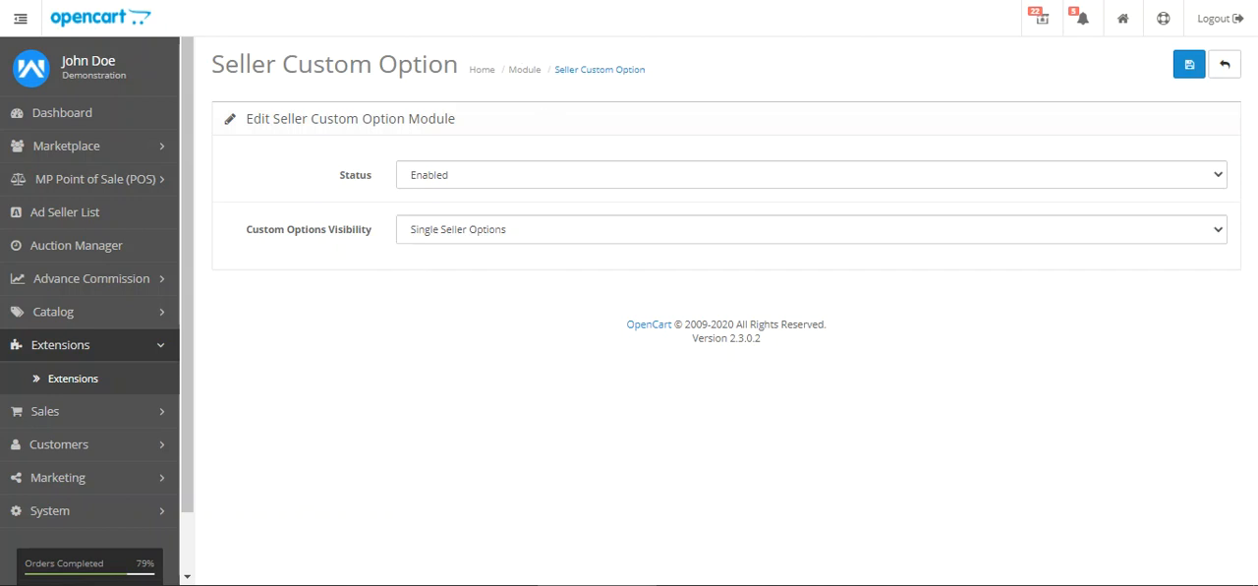